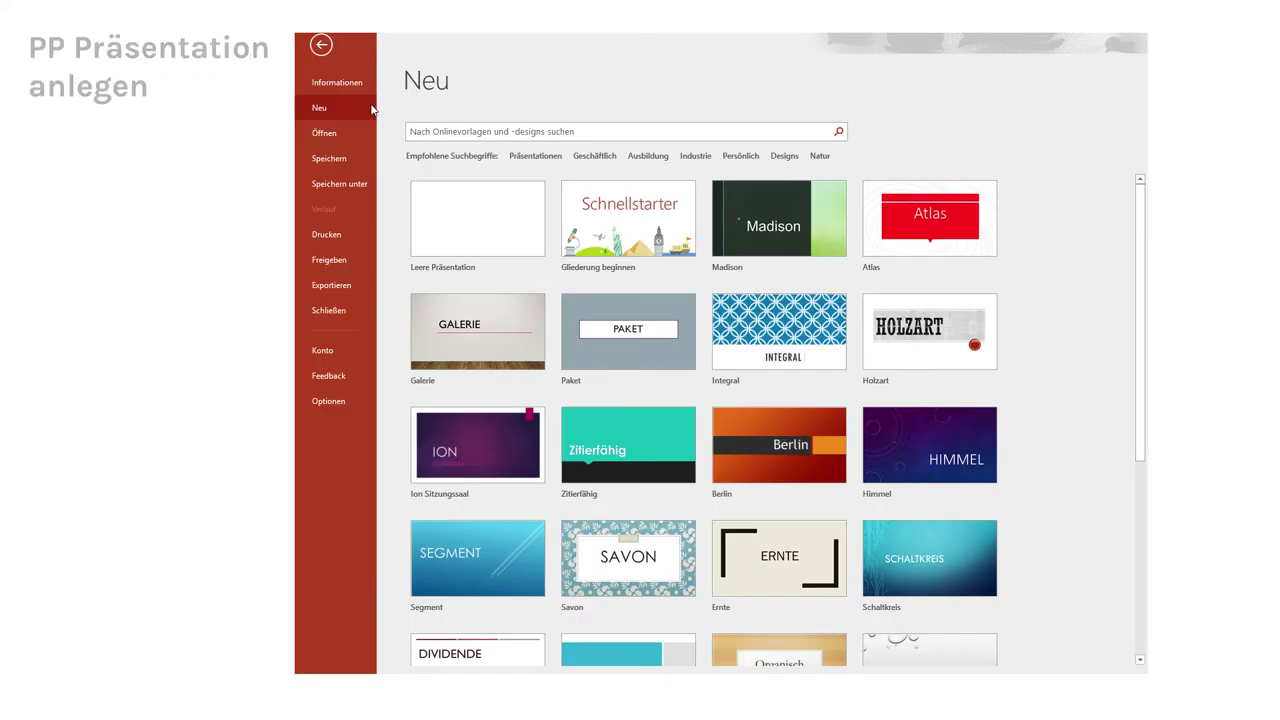
Create a blank presentation and set its slide size to Breitbild (16:9)
left_click(524, 234)
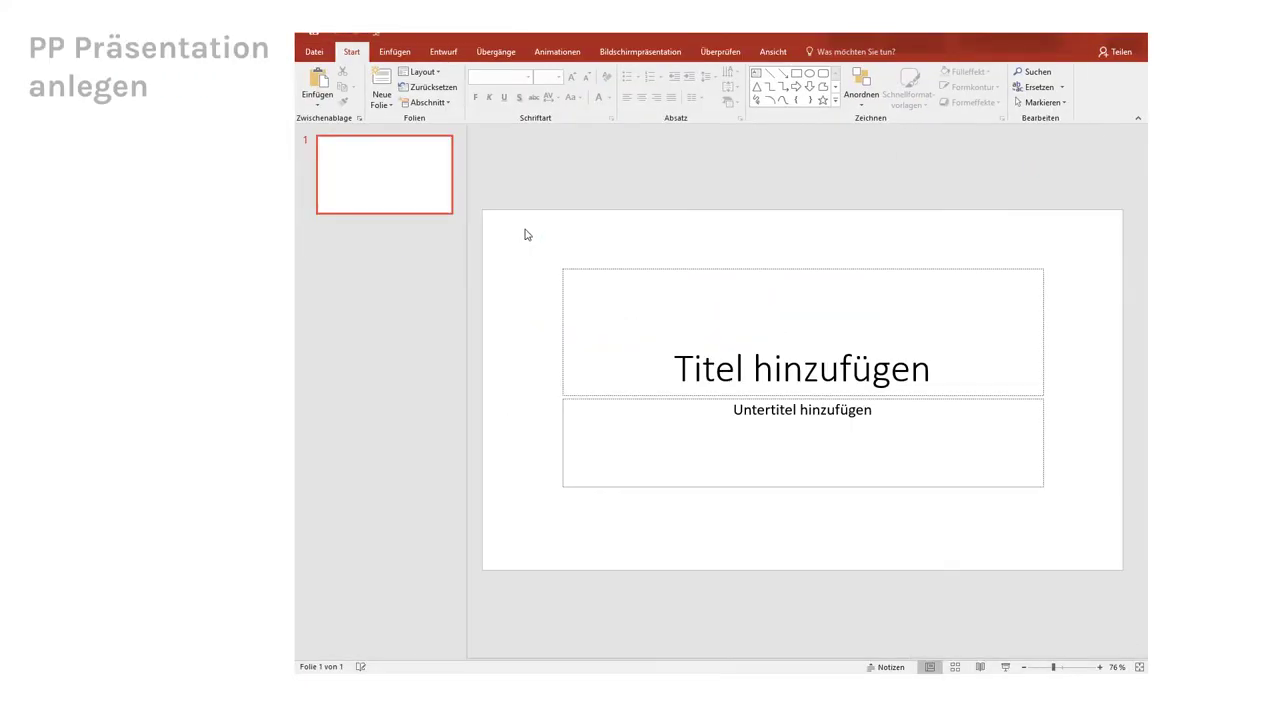
left_click(451, 55)
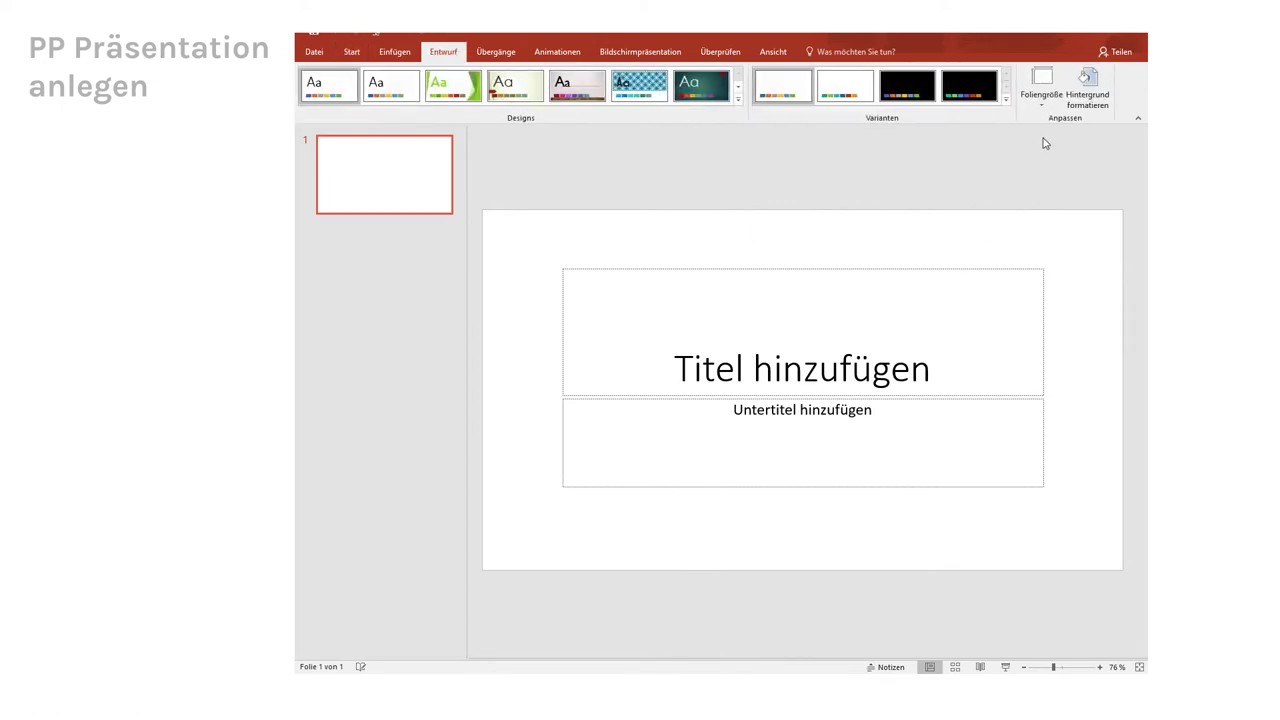
left_click(1035, 104)
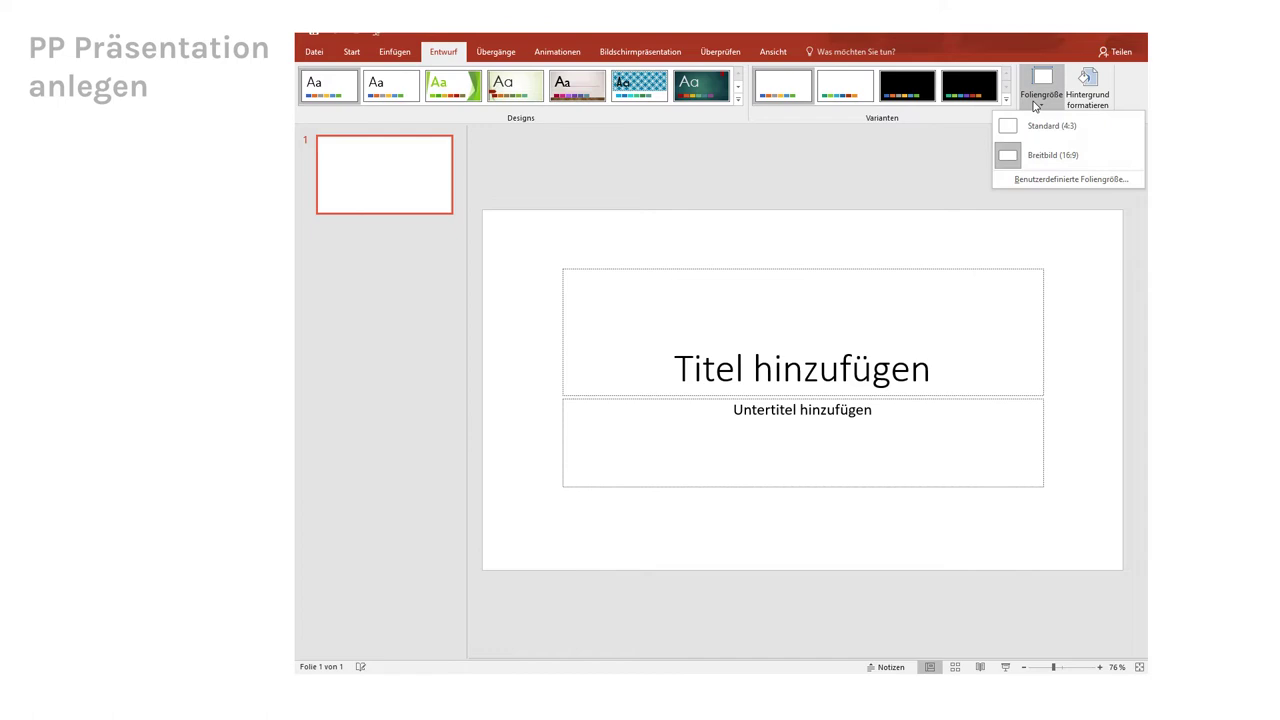
left_click(1047, 158)
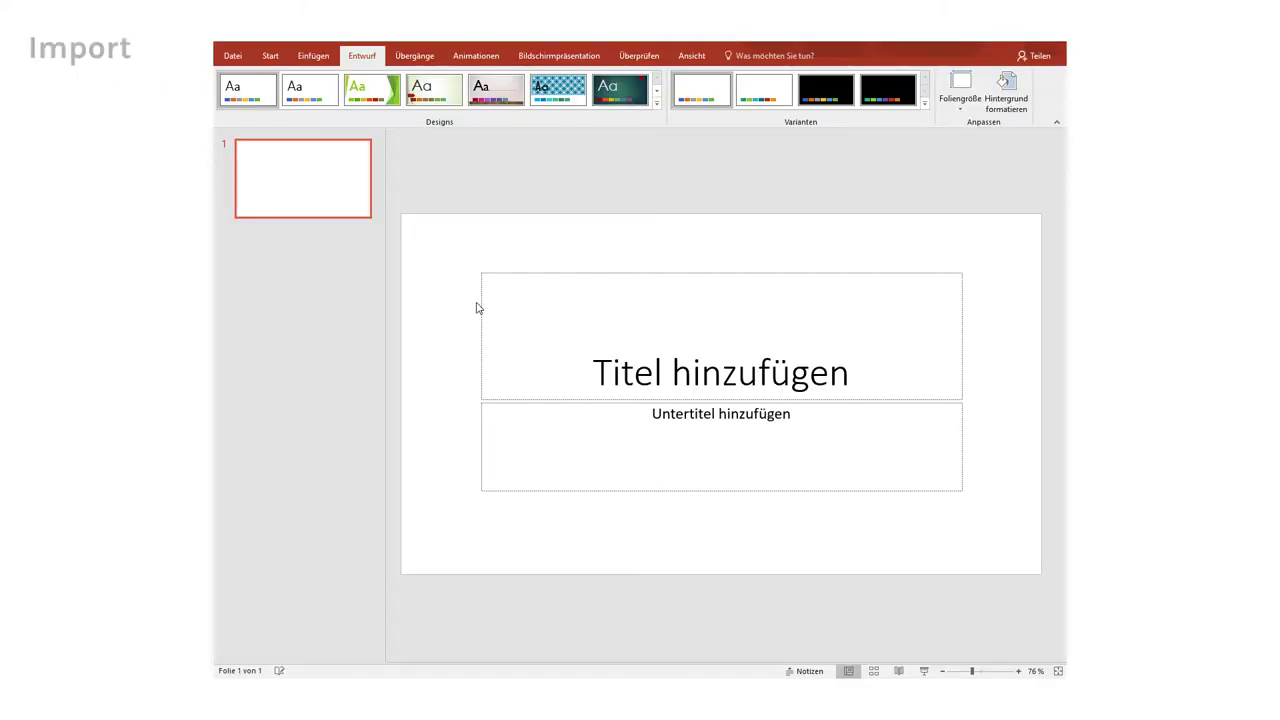
Insert the 'mp3 sound' audio file from the computer and move its icon to the lower right
left_click(310, 57)
left_click(298, 92)
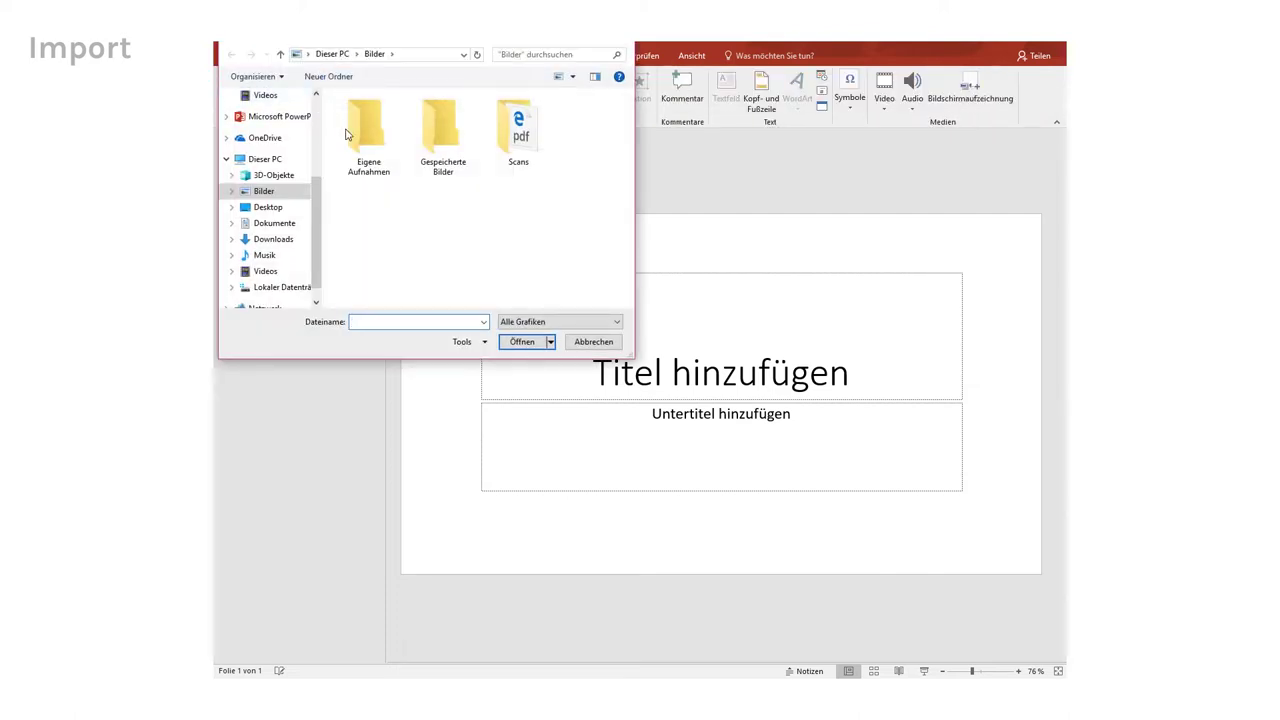
left_click(605, 346)
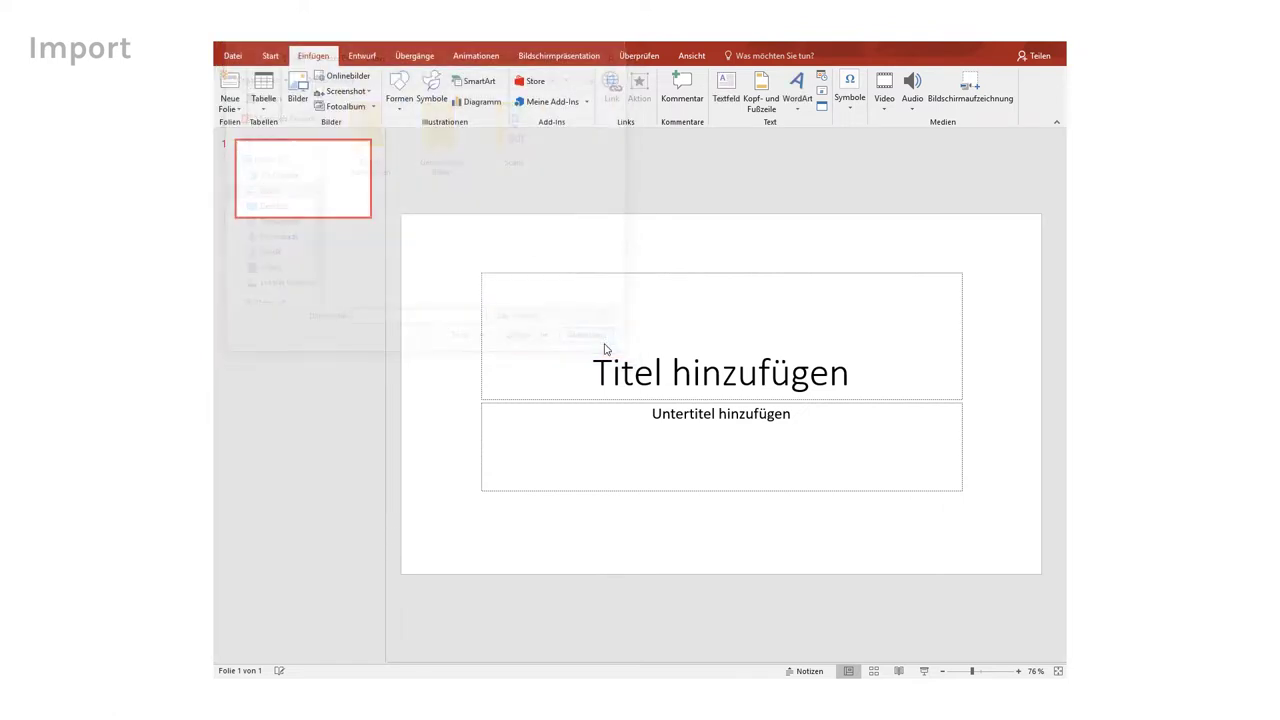
left_click(912, 95)
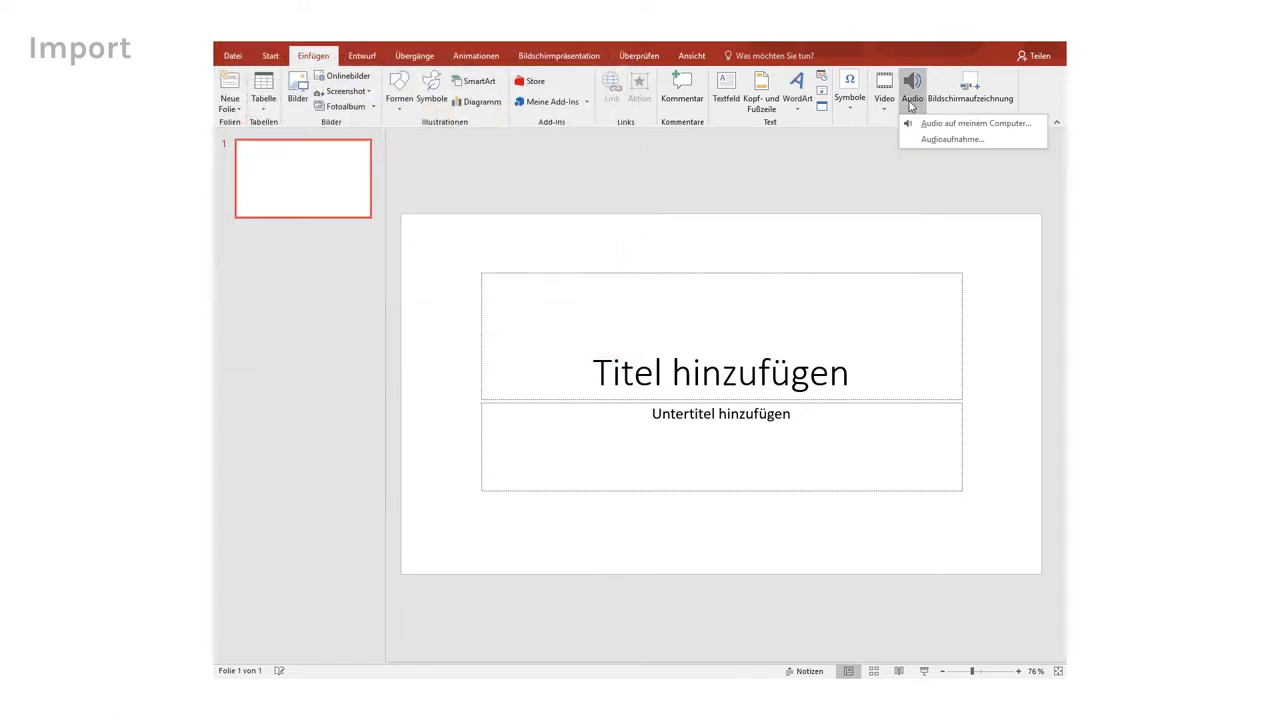
left_click(944, 123)
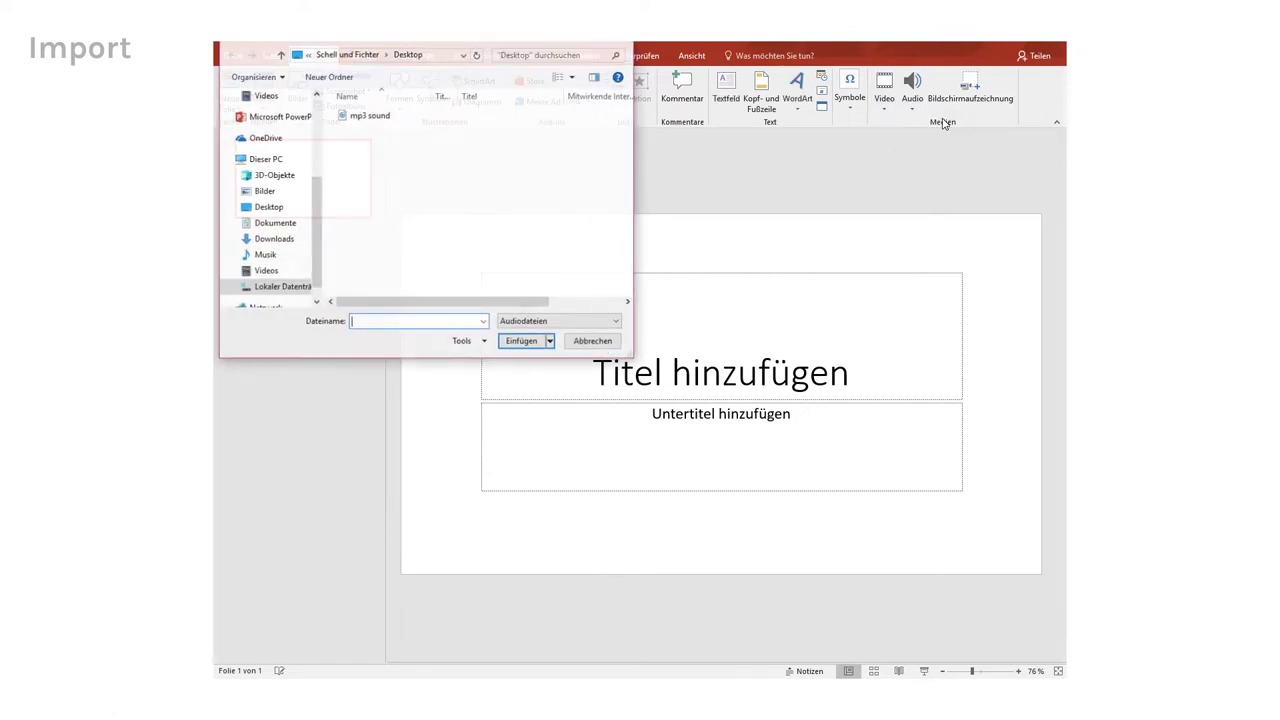
left_click(369, 118)
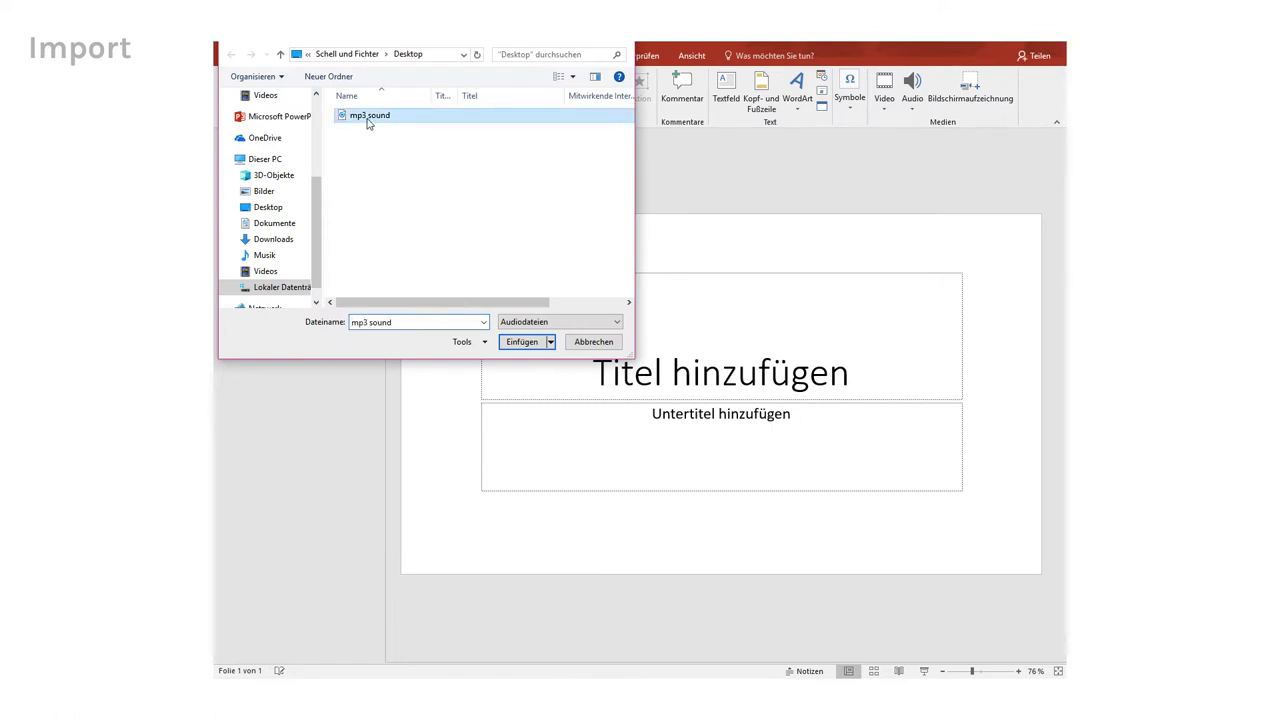
left_click(522, 342)
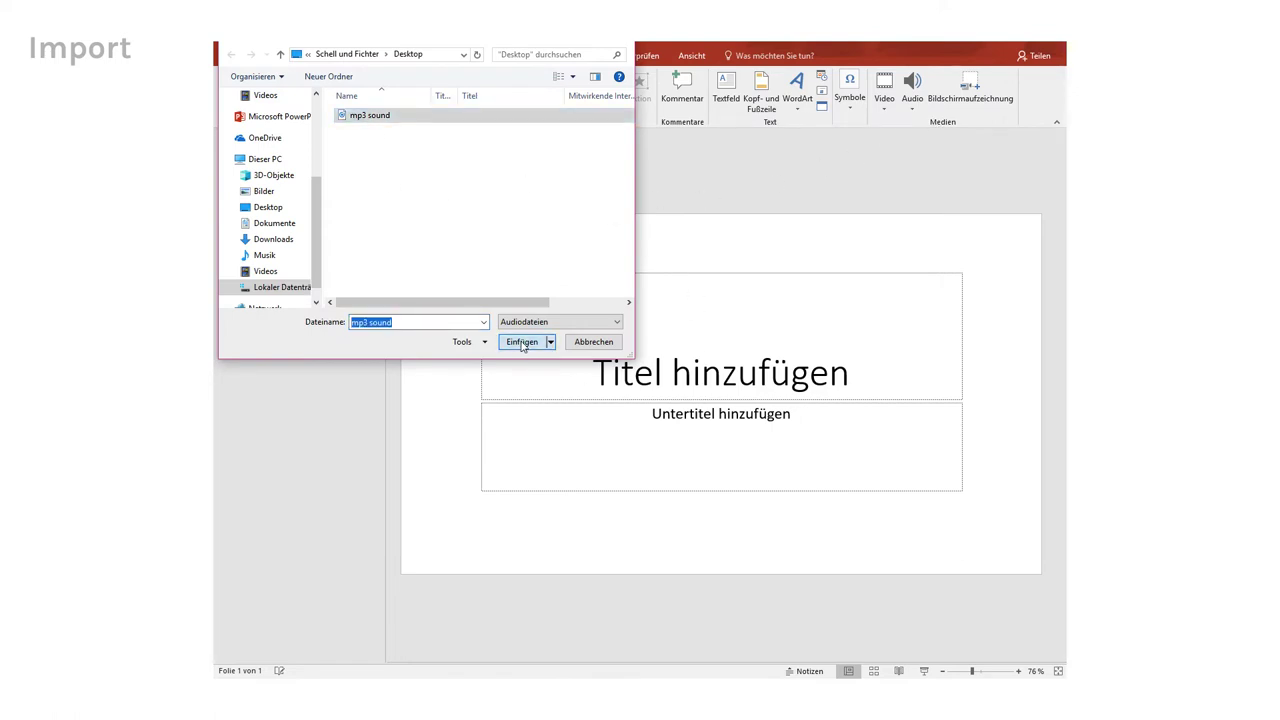
left_click_drag(716, 396, 918, 522)
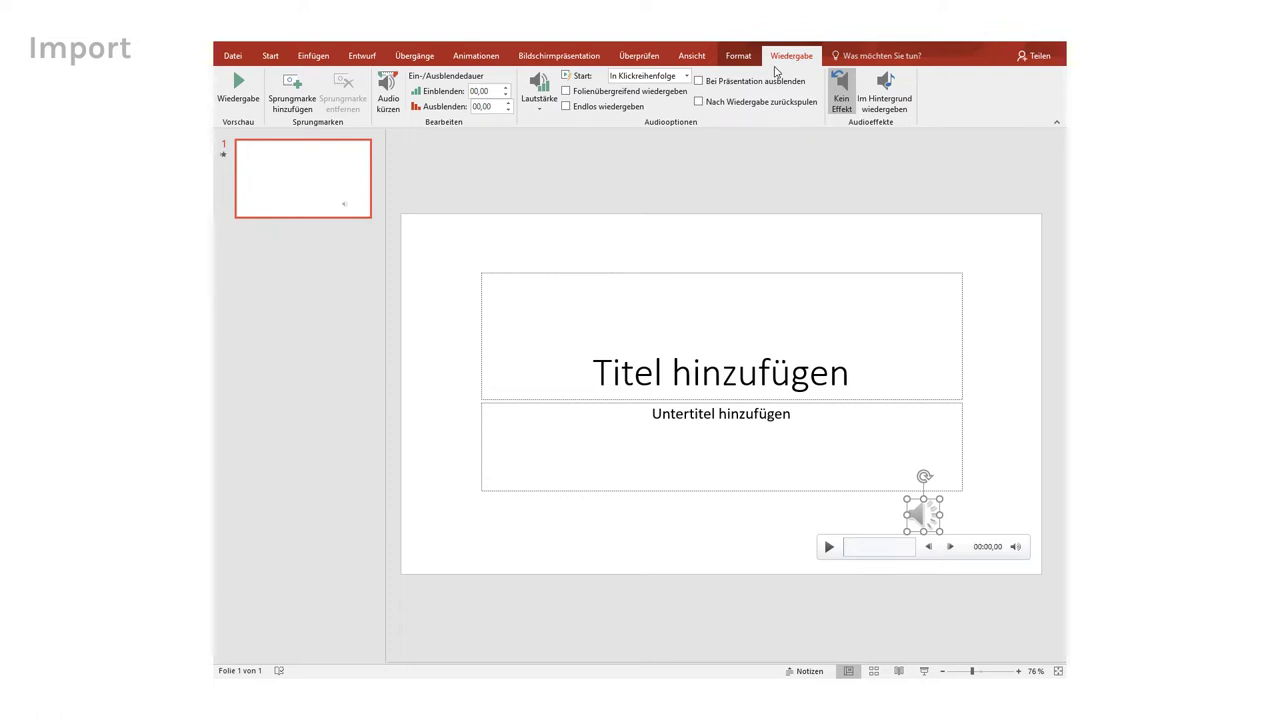
Set the mp3 sound to start Automatisch, hide it during the show, and show the Animationsbereich
left_click(687, 78)
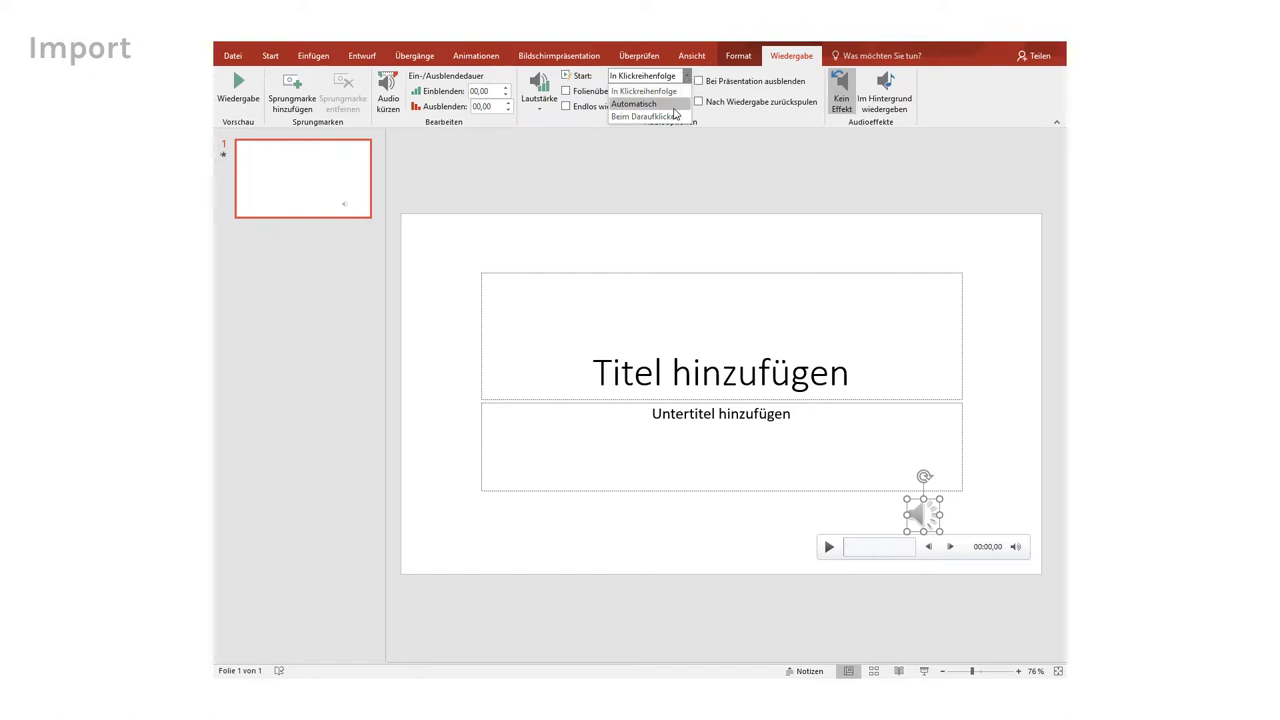
left_click(674, 105)
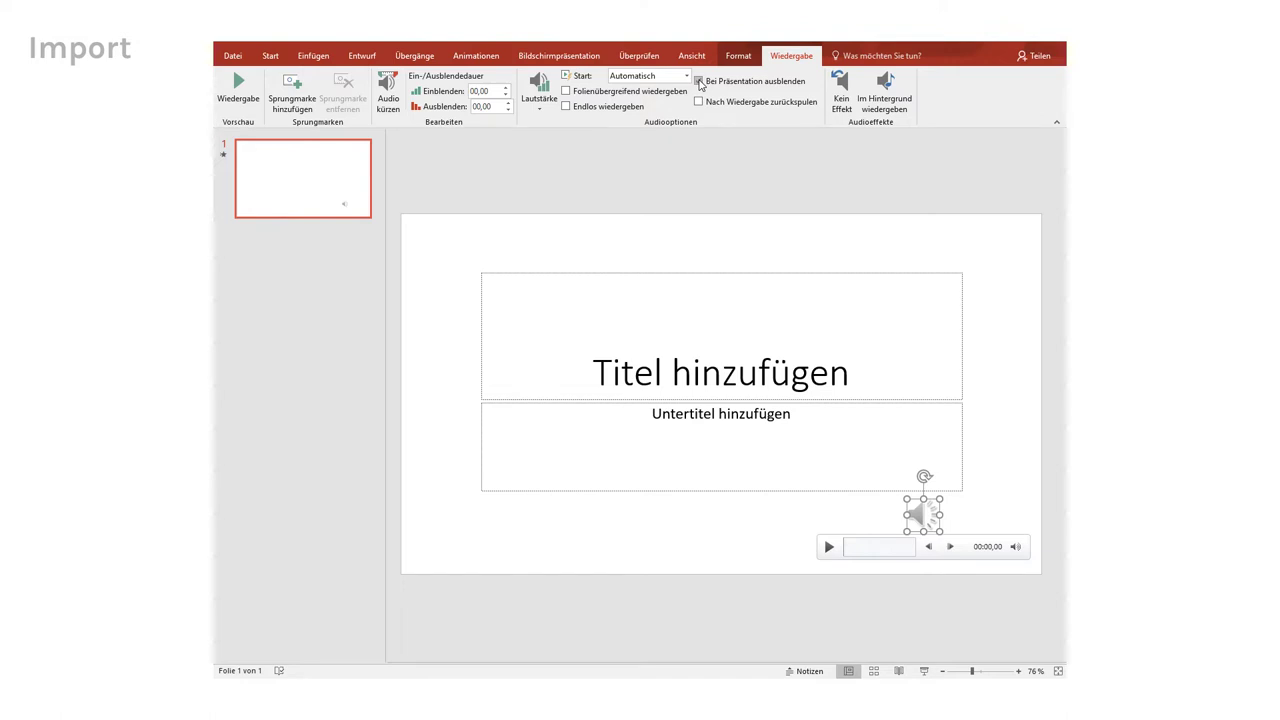
left_click(700, 83)
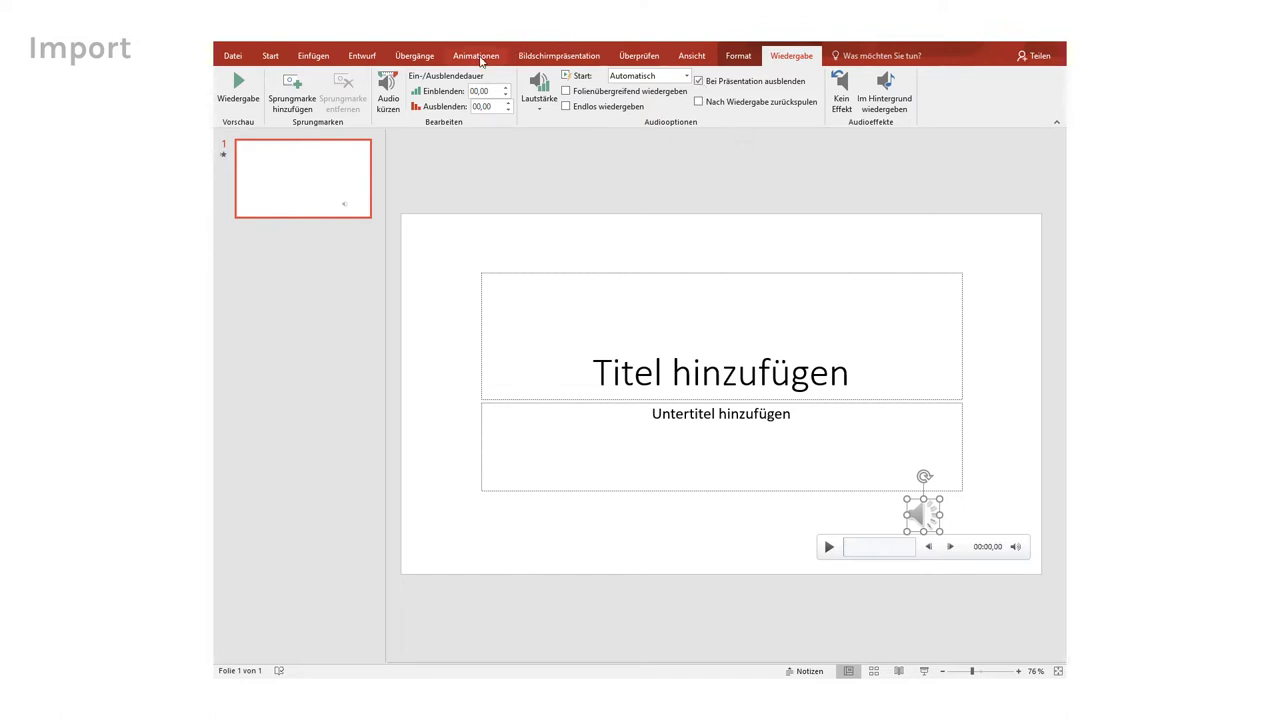
left_click(479, 57)
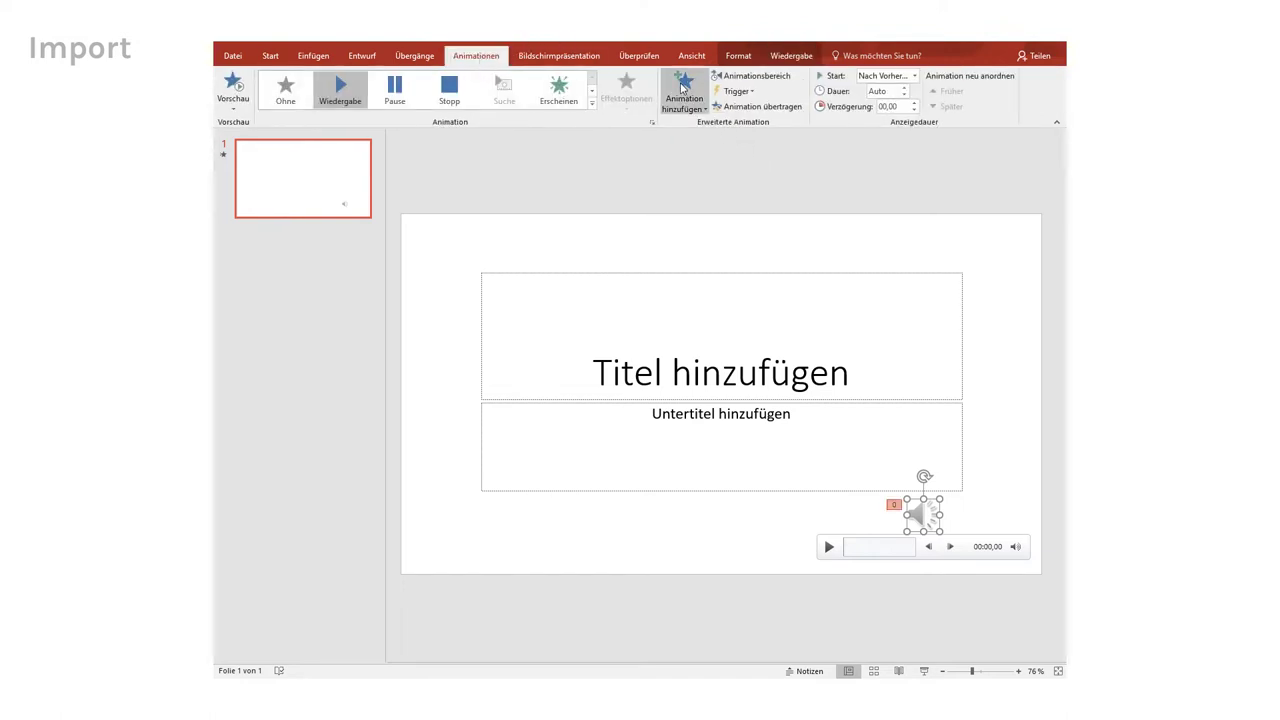
left_click(766, 76)
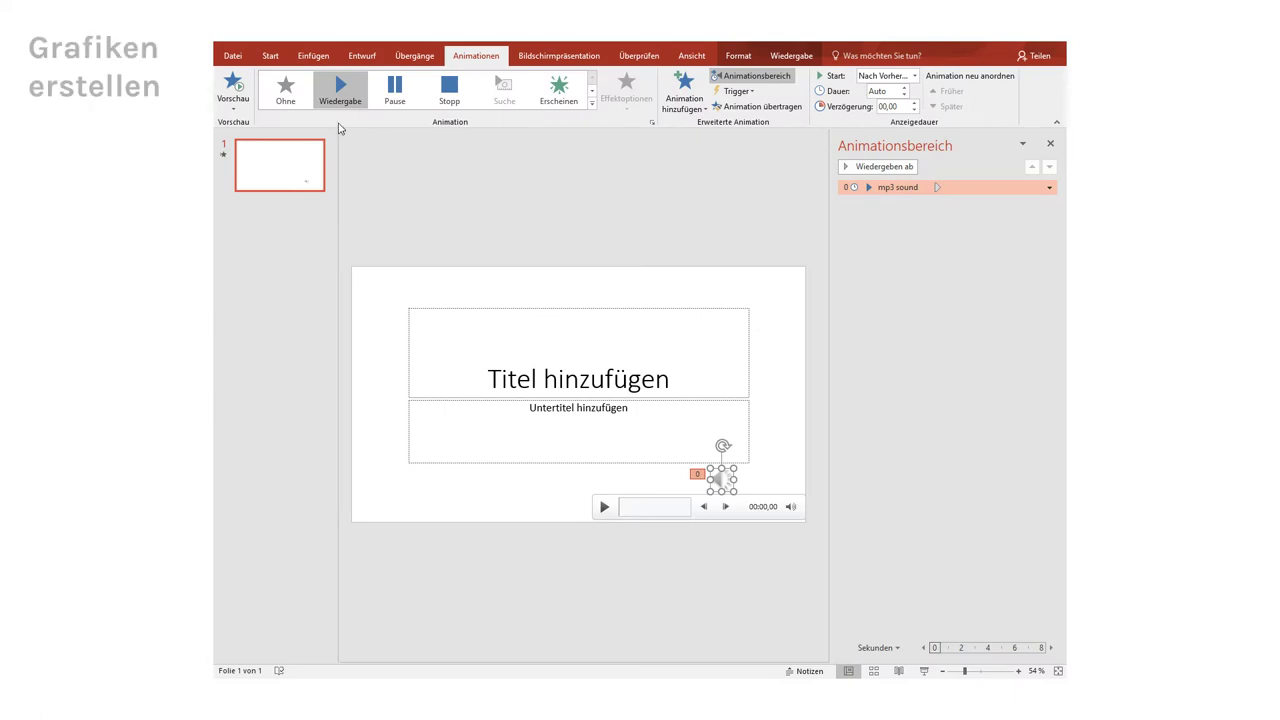
Draw a rectangle from the Formen gallery as a bar near the slide's top left
left_click(315, 57)
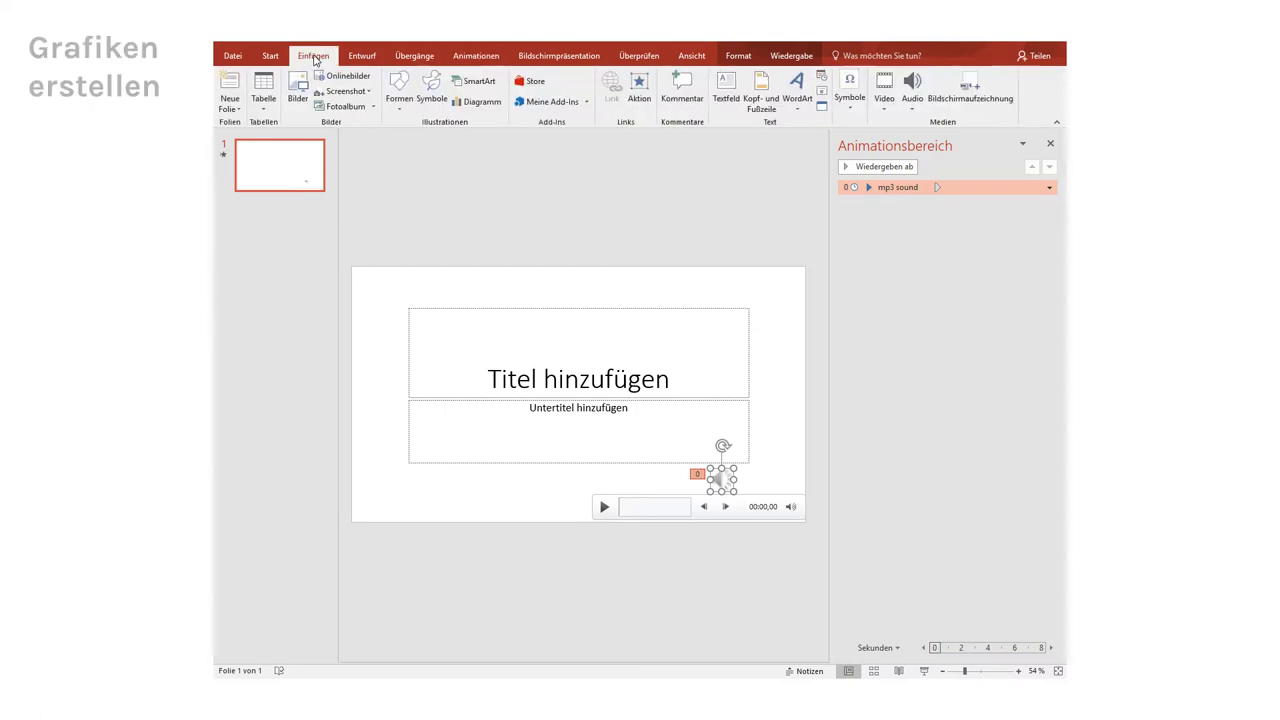
left_click(399, 100)
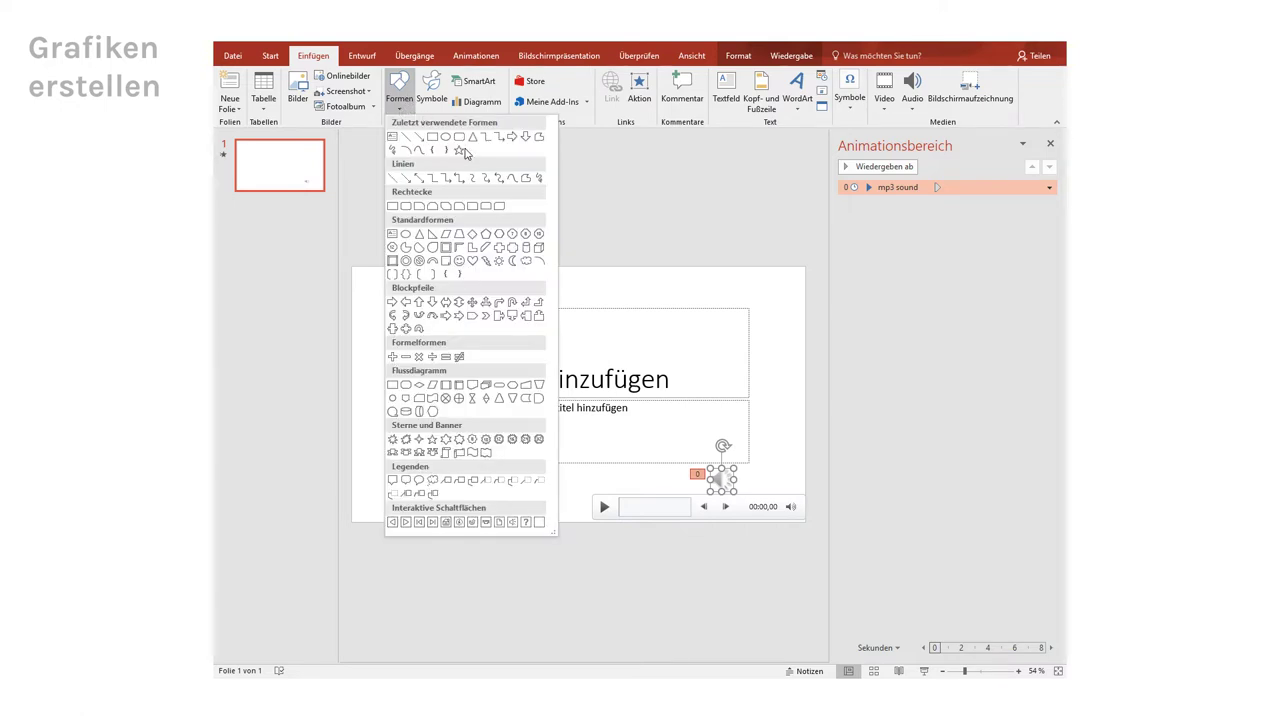
left_click(433, 137)
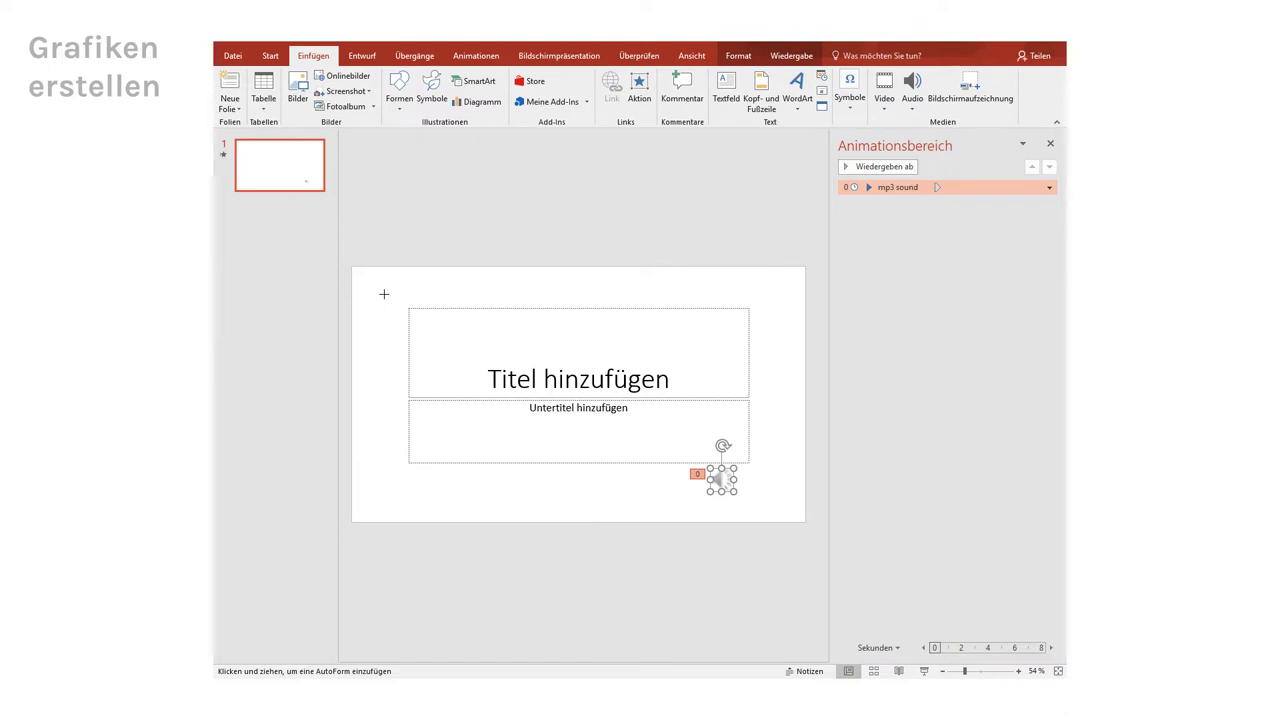
mouse_move(384, 296)
left_mouse_down()
mouse_move(438, 323)
mouse_move(536, 332)
left_mouse_up()
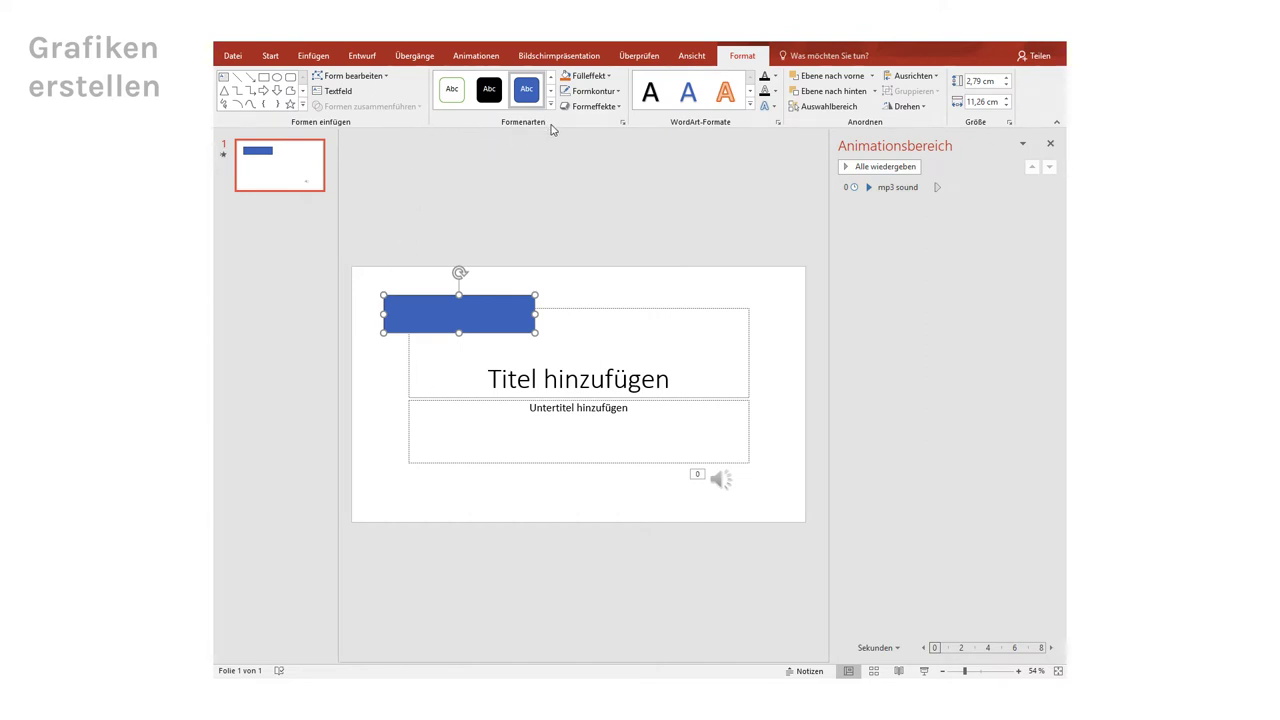
Apply a yellow shape style to the first bar and add blue bars beneath it
left_click(550, 106)
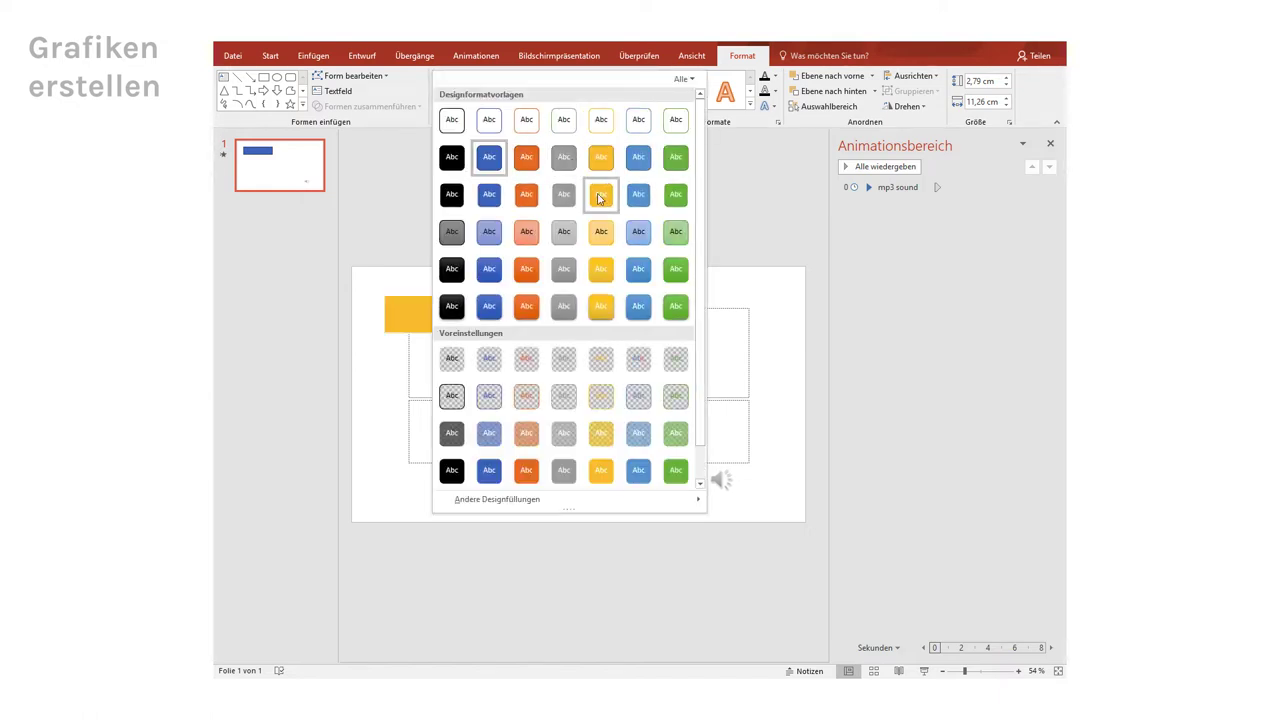
left_click(599, 198)
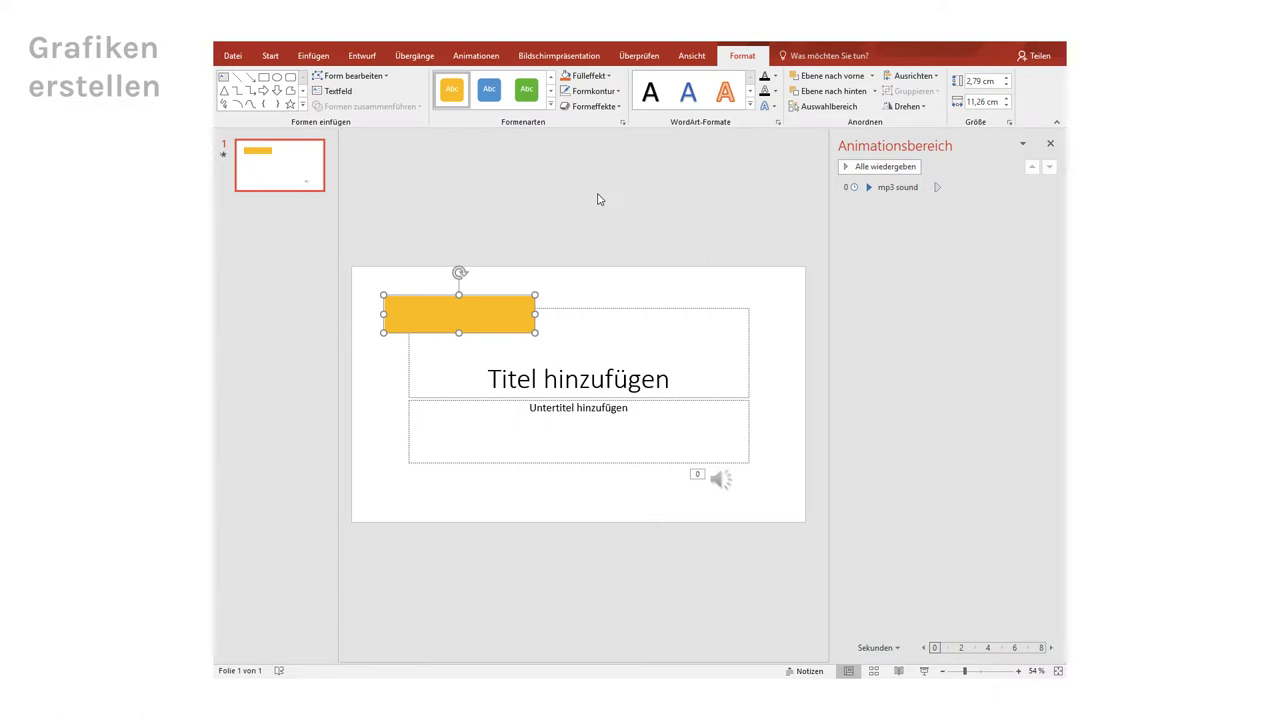
left_click(263, 77)
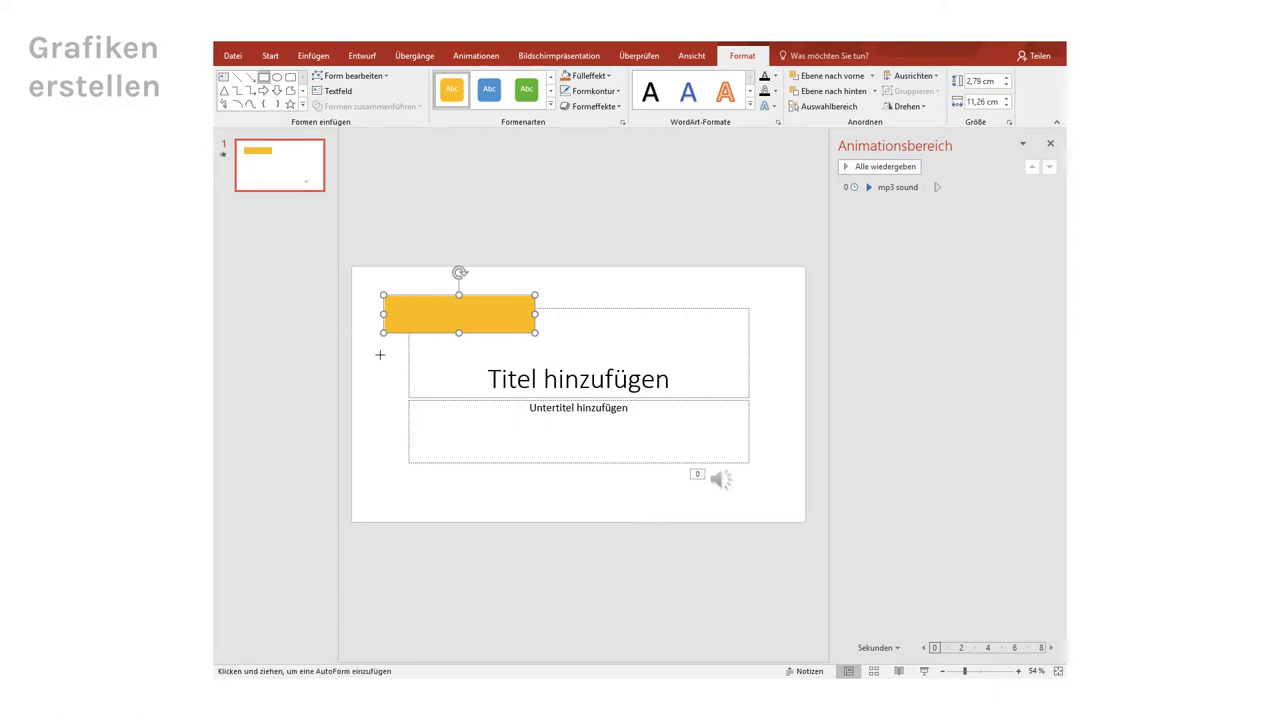
left_click_drag(384, 357, 534, 391)
left_click_drag(383, 377, 381, 375)
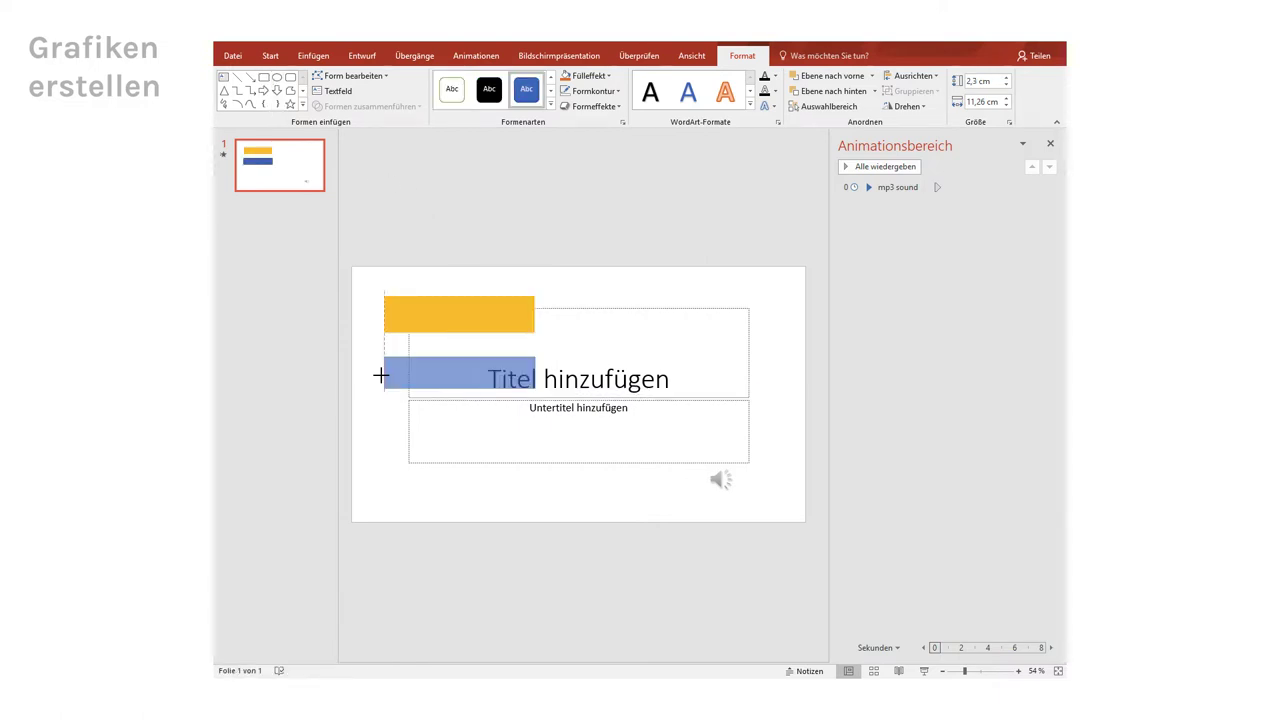
left_click_drag(478, 380, 485, 470)
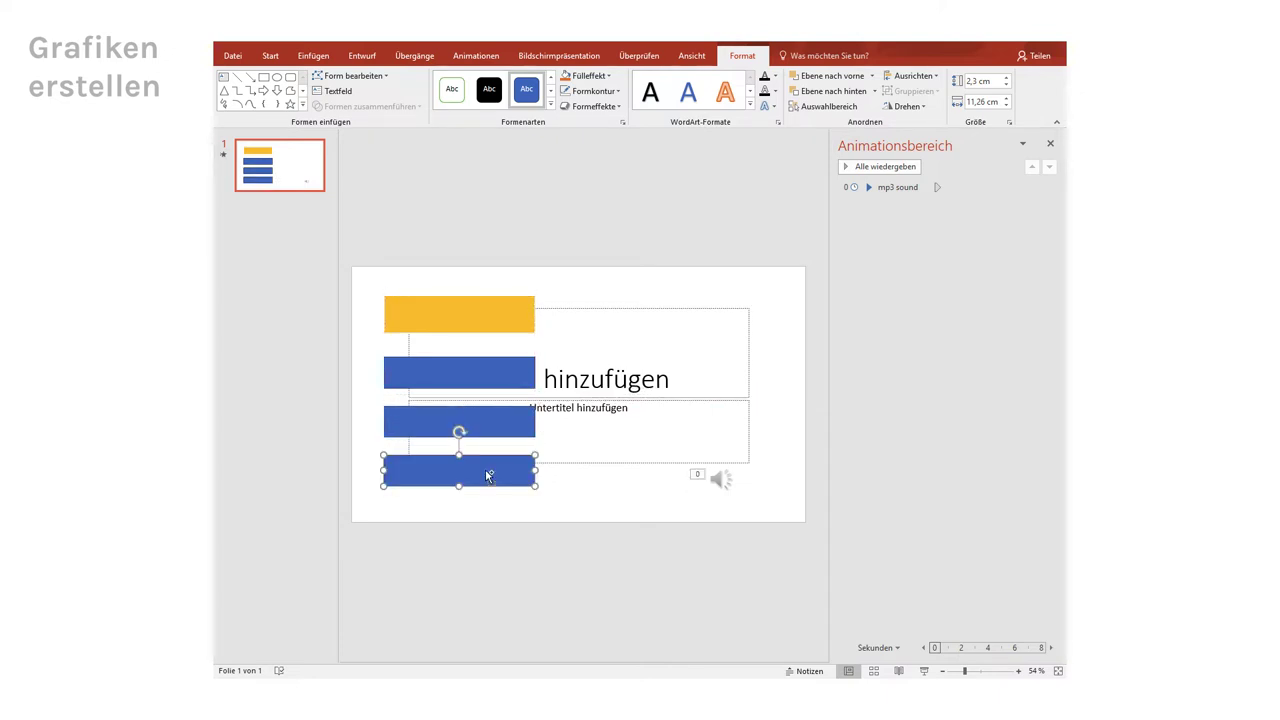
Draw a line right of the yellow bar, styled black with a 4½ Pt outline
left_click(250, 76)
mouse_move(548, 315)
left_mouse_down()
mouse_move(632, 320)
mouse_move(601, 314)
left_mouse_up()
left_click(551, 105)
left_click(450, 200)
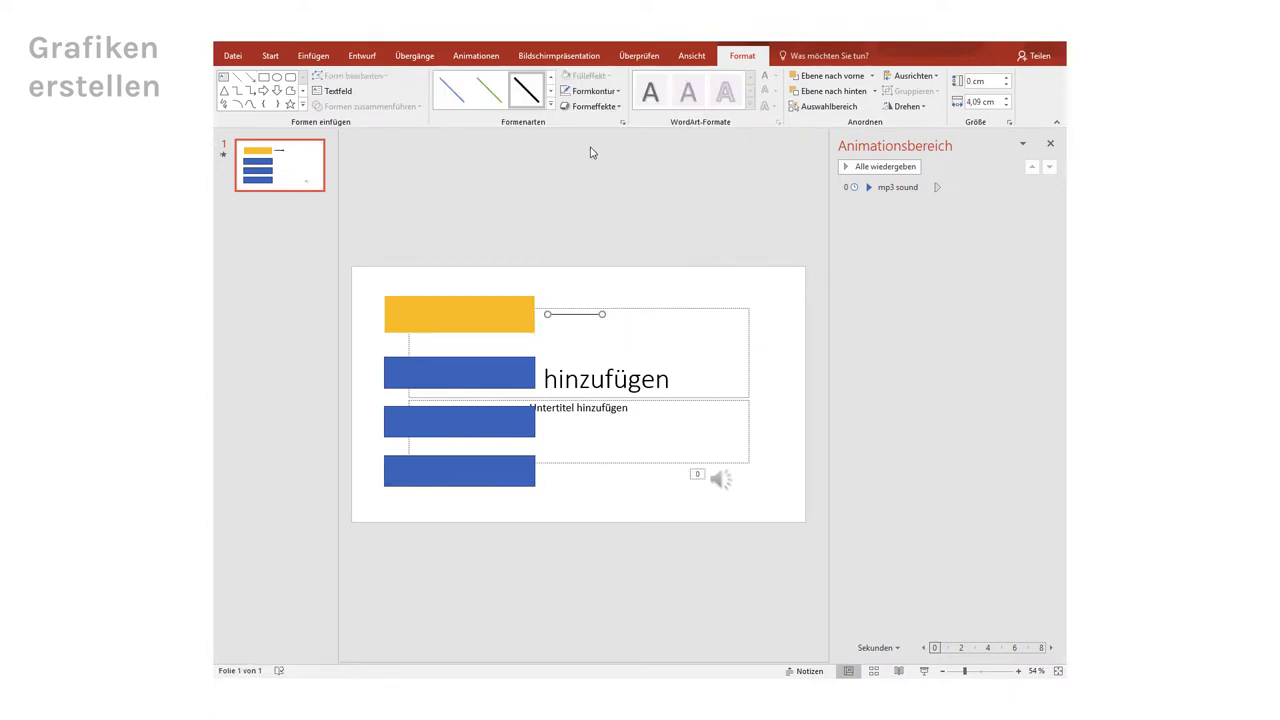
left_click(594, 91)
mouse_move(600, 258)
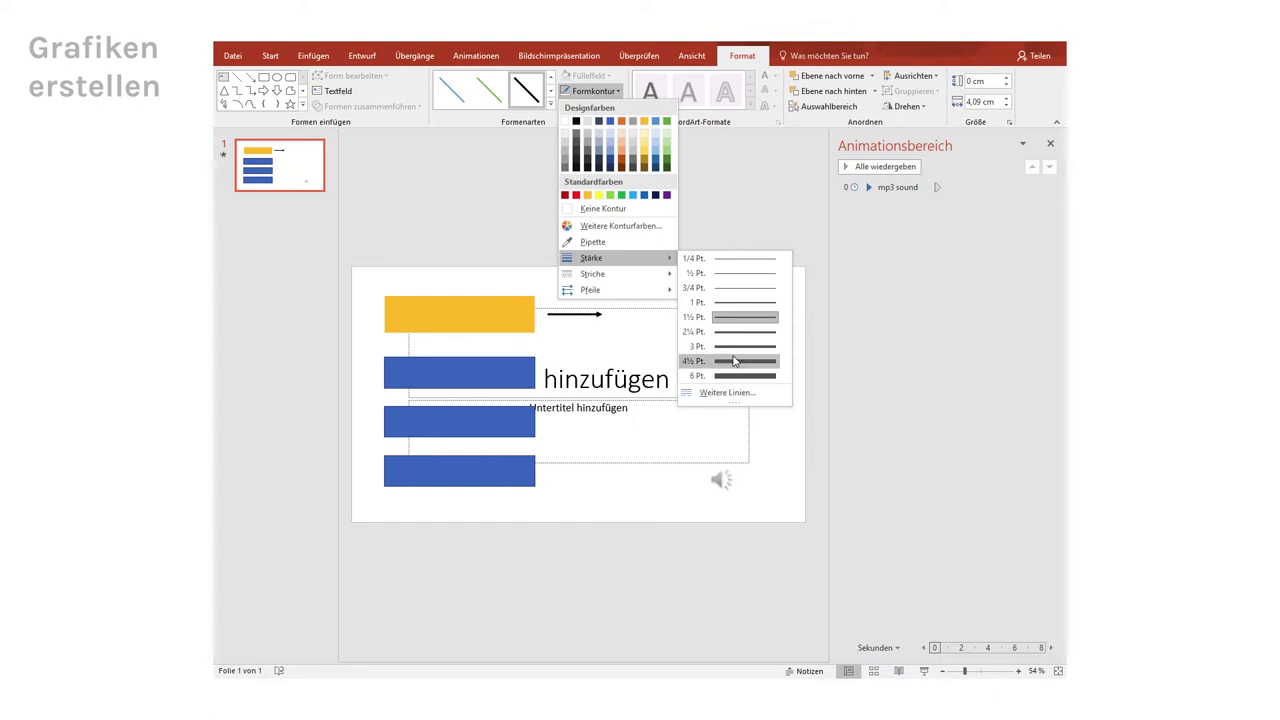
left_click(735, 361)
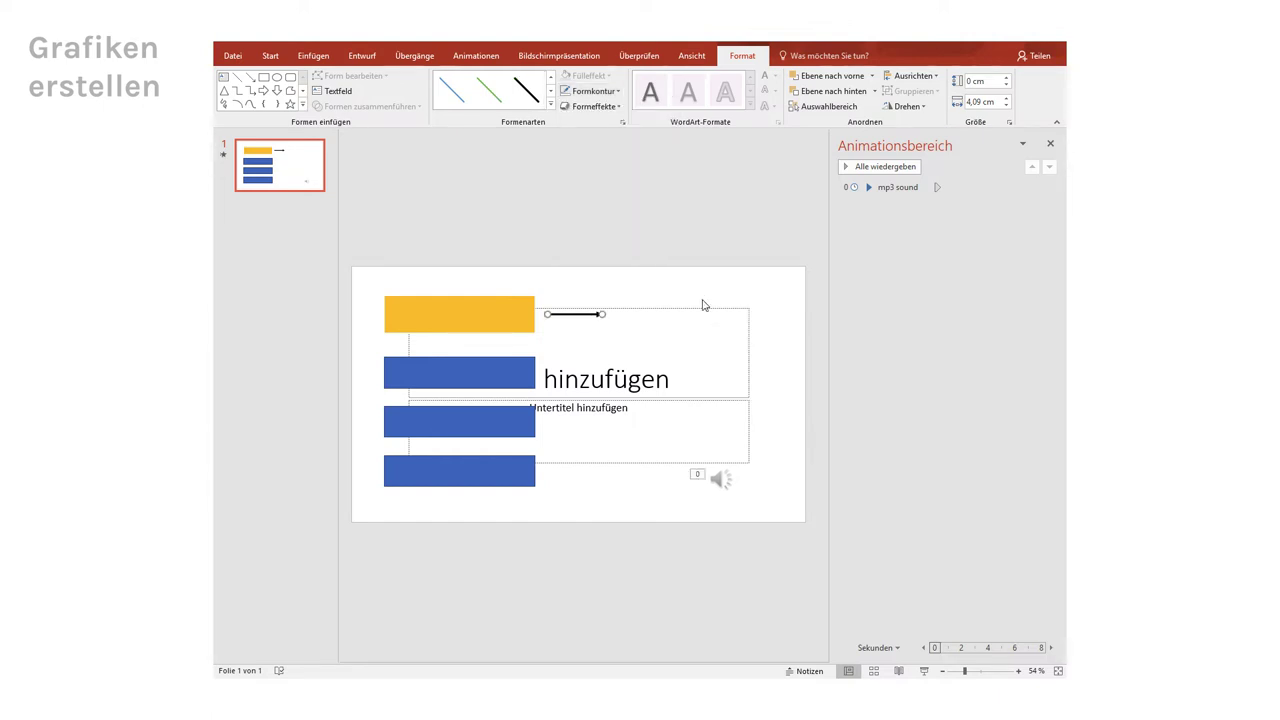
left_click(444, 315)
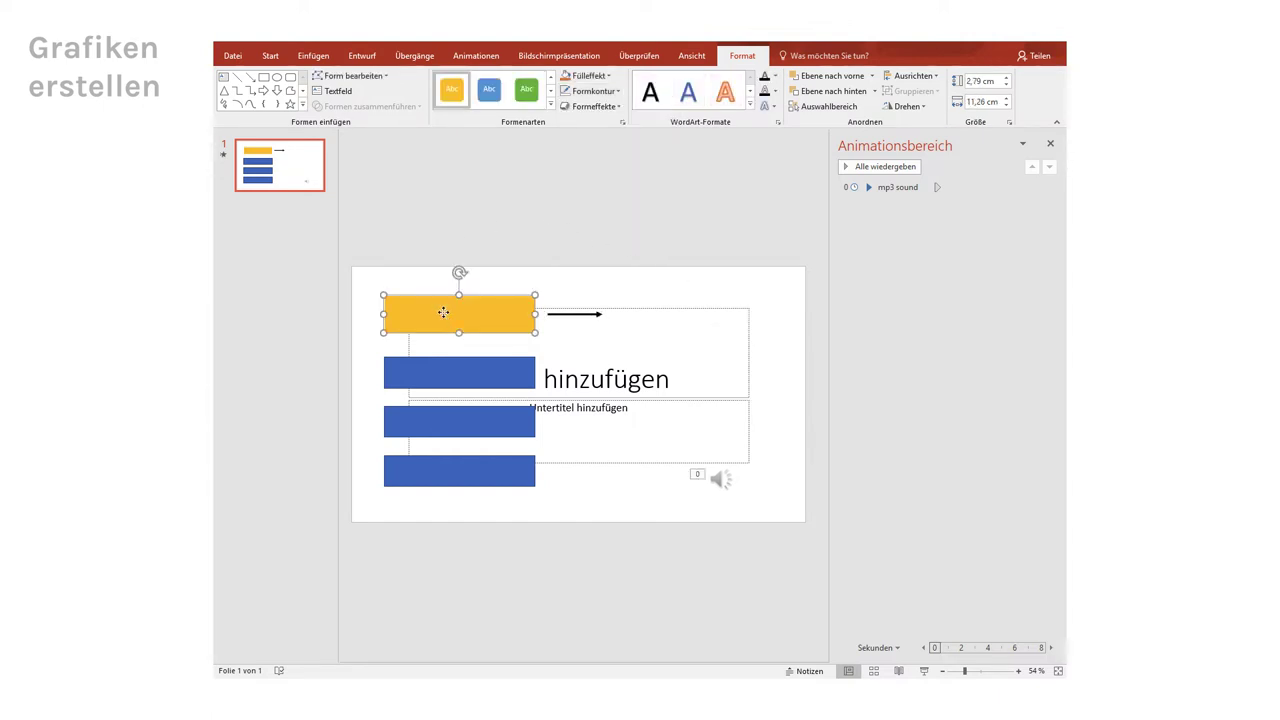
Edit the yellow bar's points, dragging the top-left vertex handle to curve its top edge upward
left_click(387, 76)
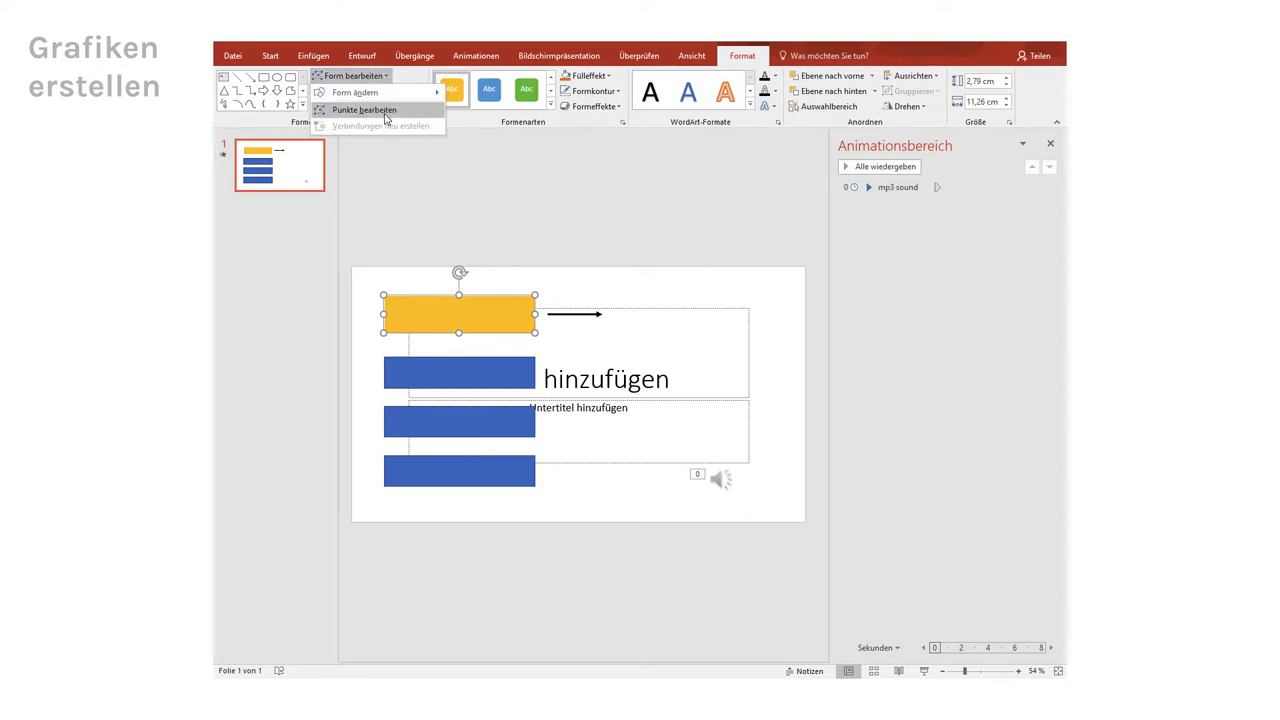
left_click(385, 110)
left_click(383, 295)
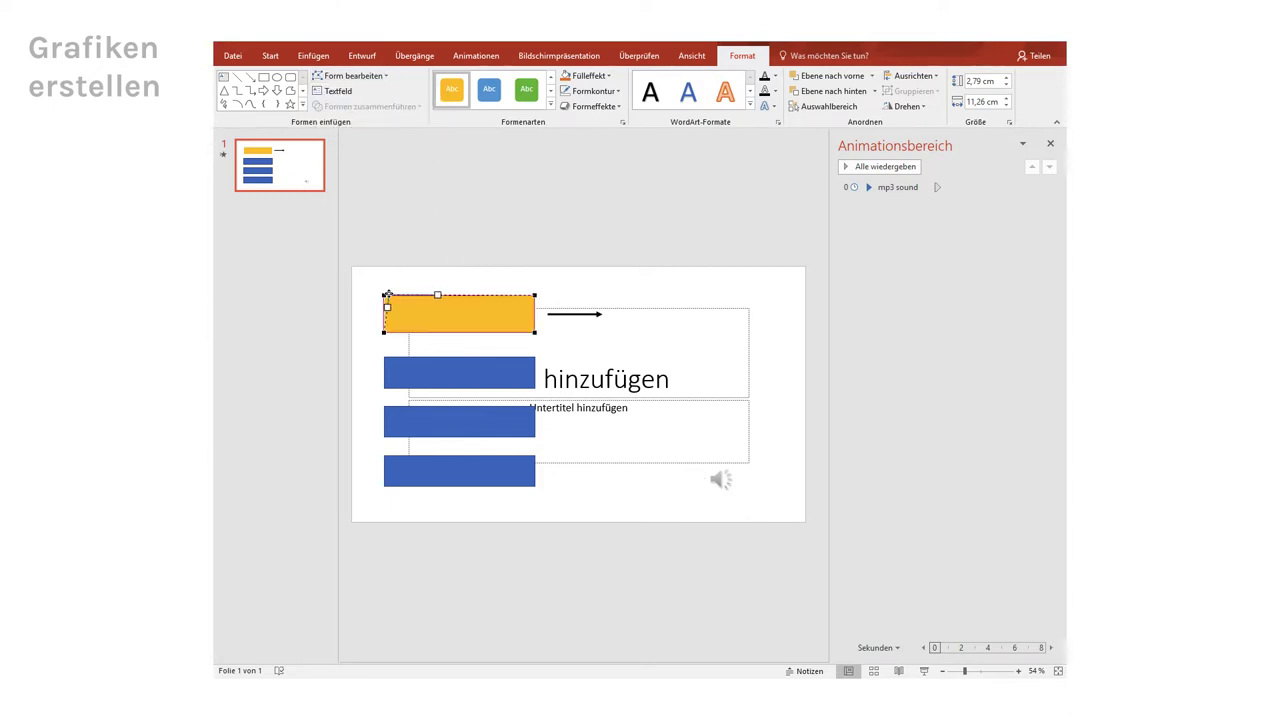
left_click_drag(388, 296, 382, 296)
mouse_move(433, 295)
left_mouse_down()
mouse_move(448, 281)
mouse_move(481, 285)
left_mouse_up()
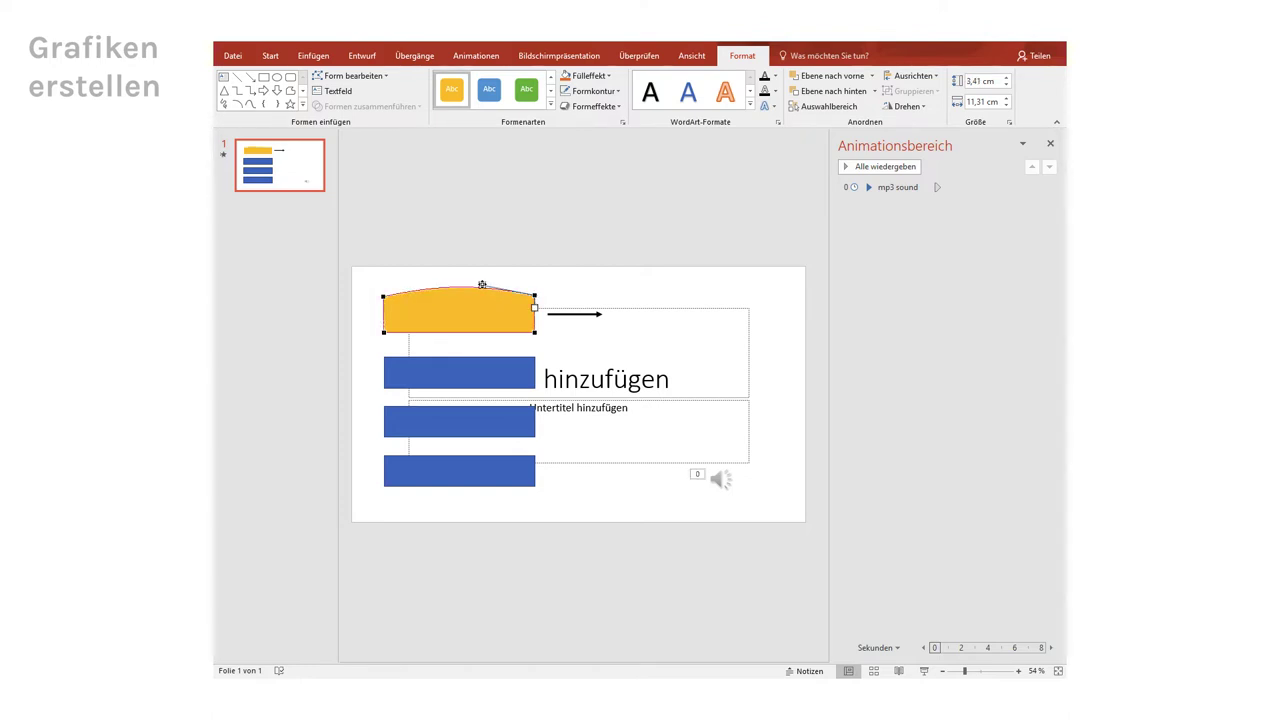
Select the three blue bars and combine them with Gruppieren
left_click(560, 296)
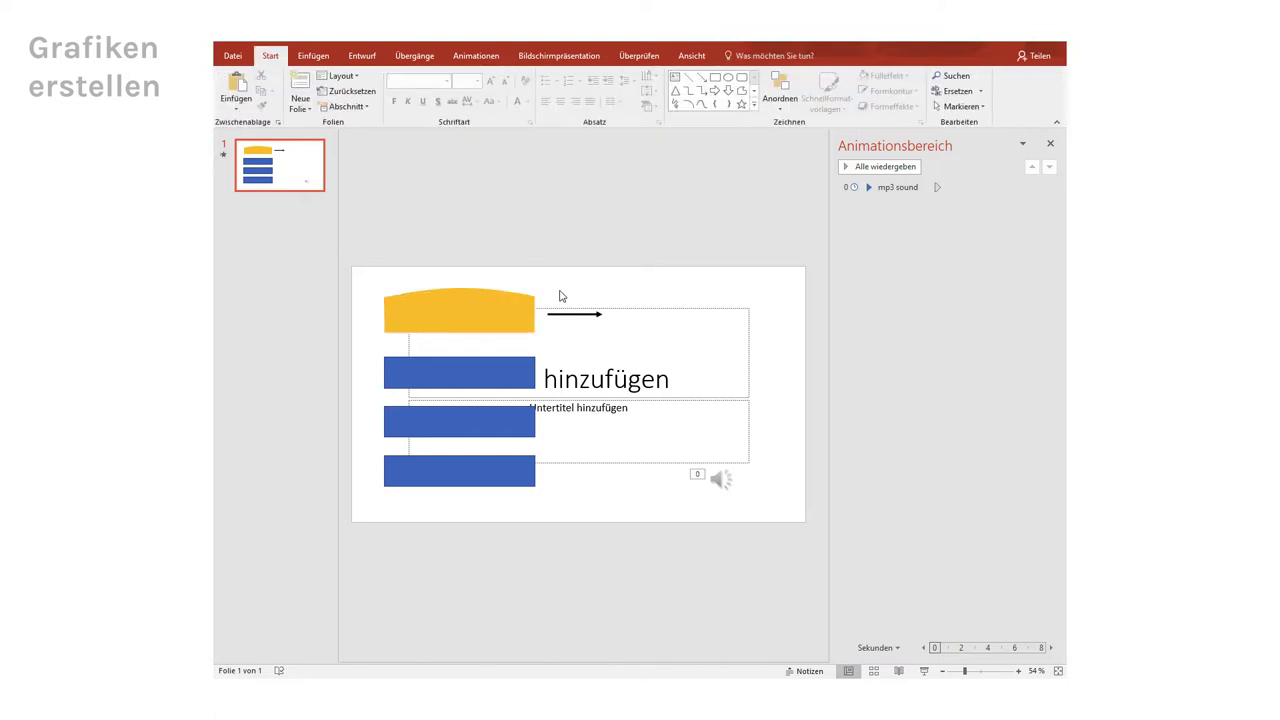
left_click(487, 366)
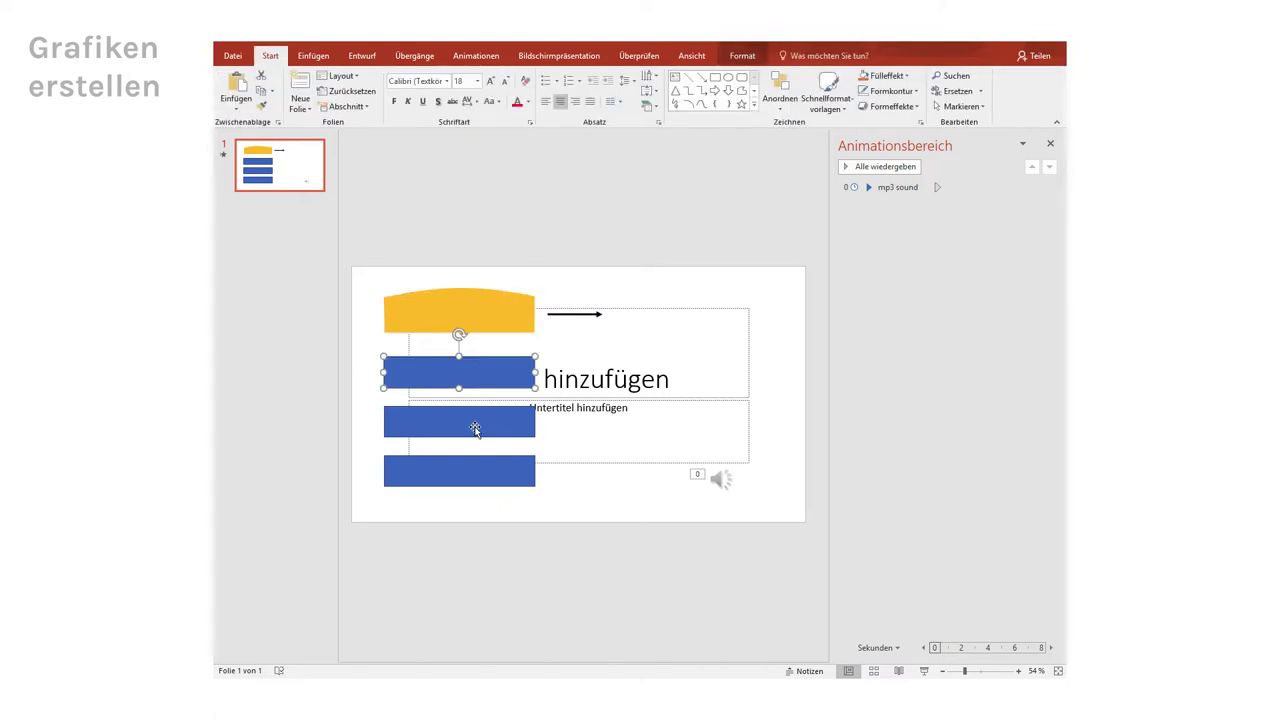
left_click(475, 429, "shift")
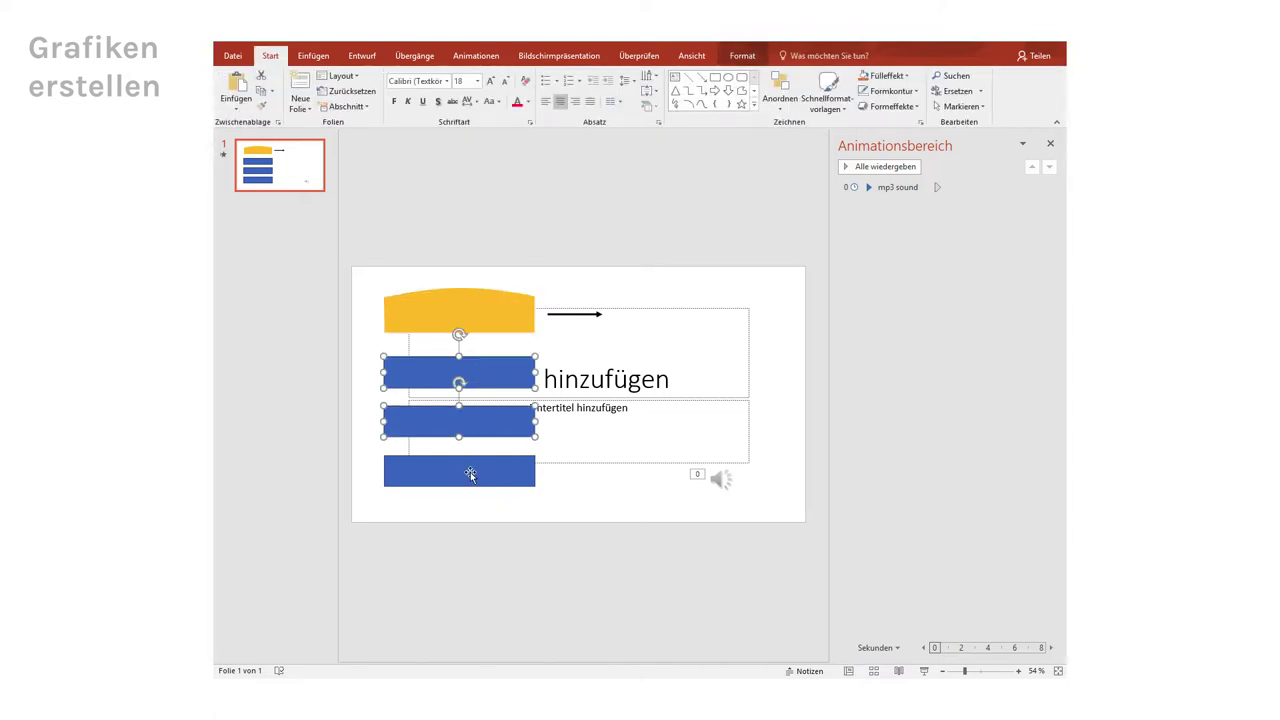
left_click(470, 474, "shift")
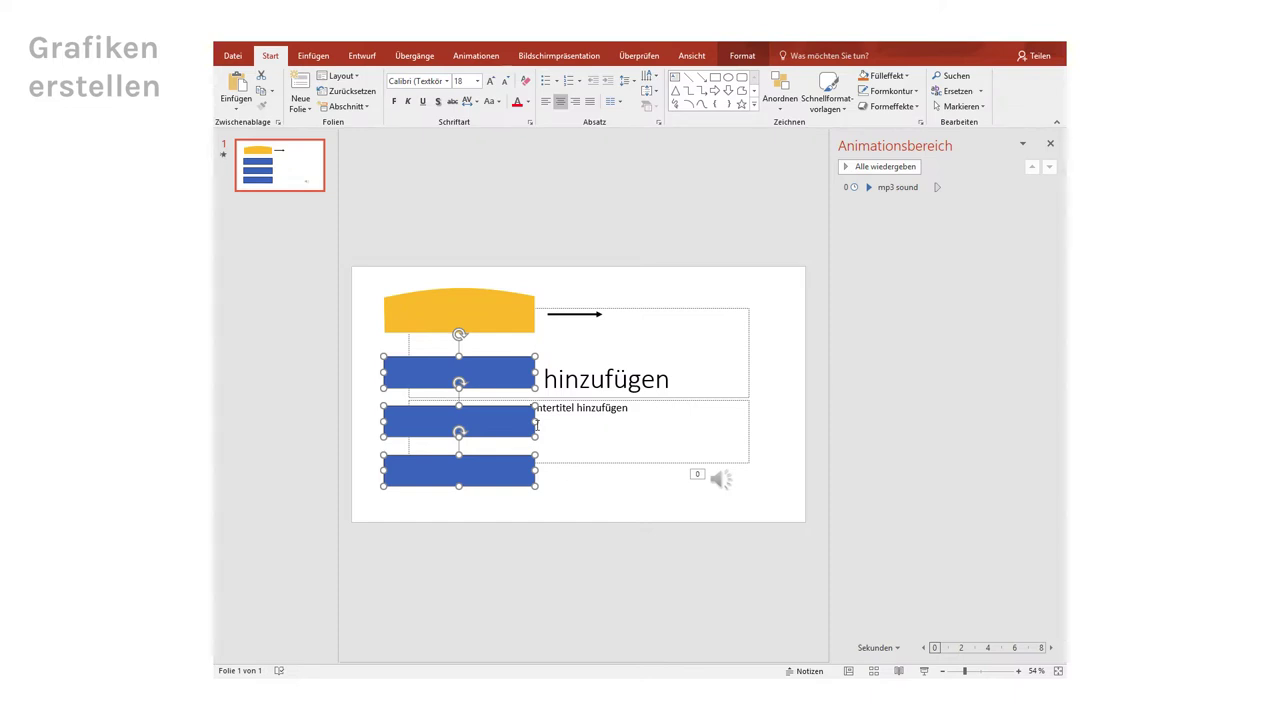
right_click(481, 375)
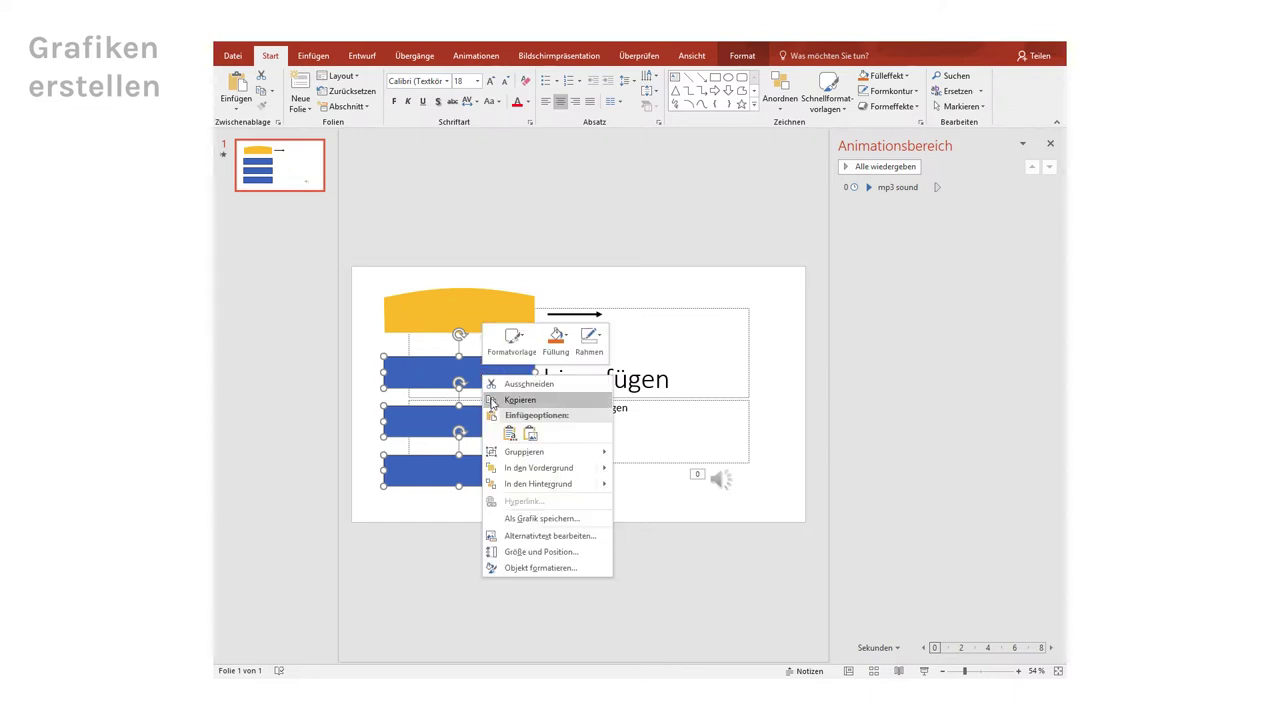
mouse_move(512, 460)
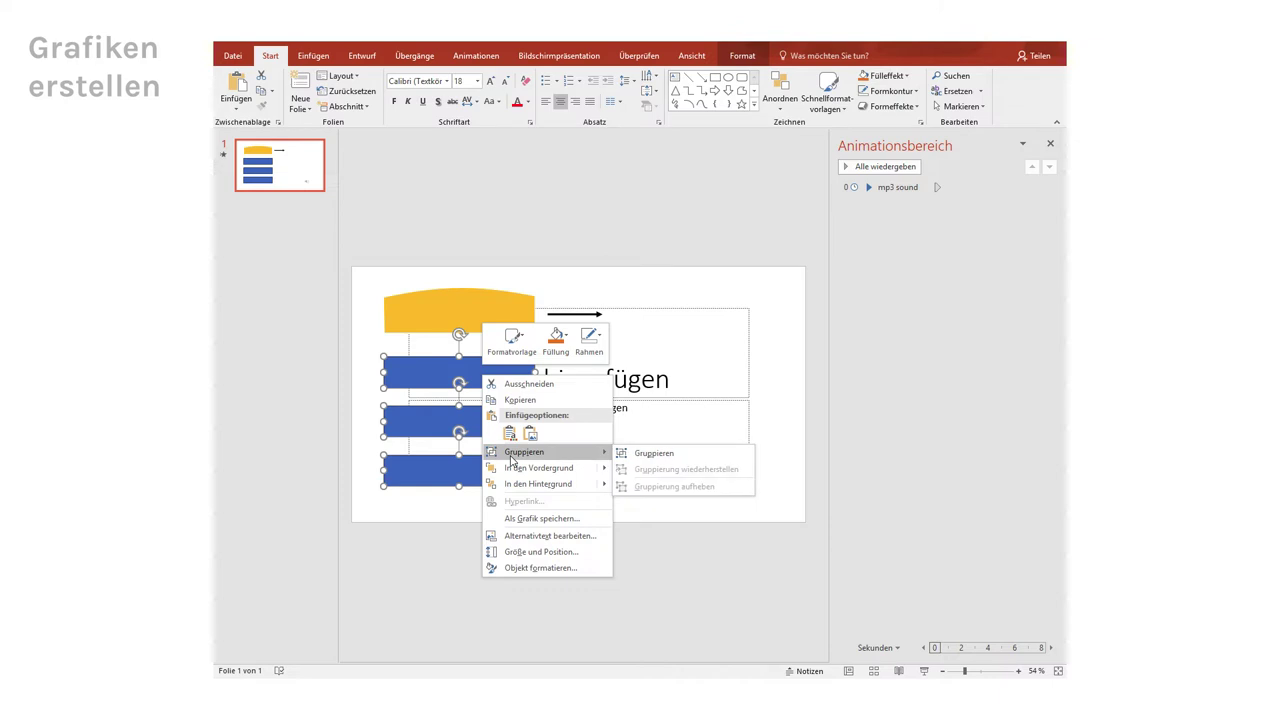
left_click(668, 459)
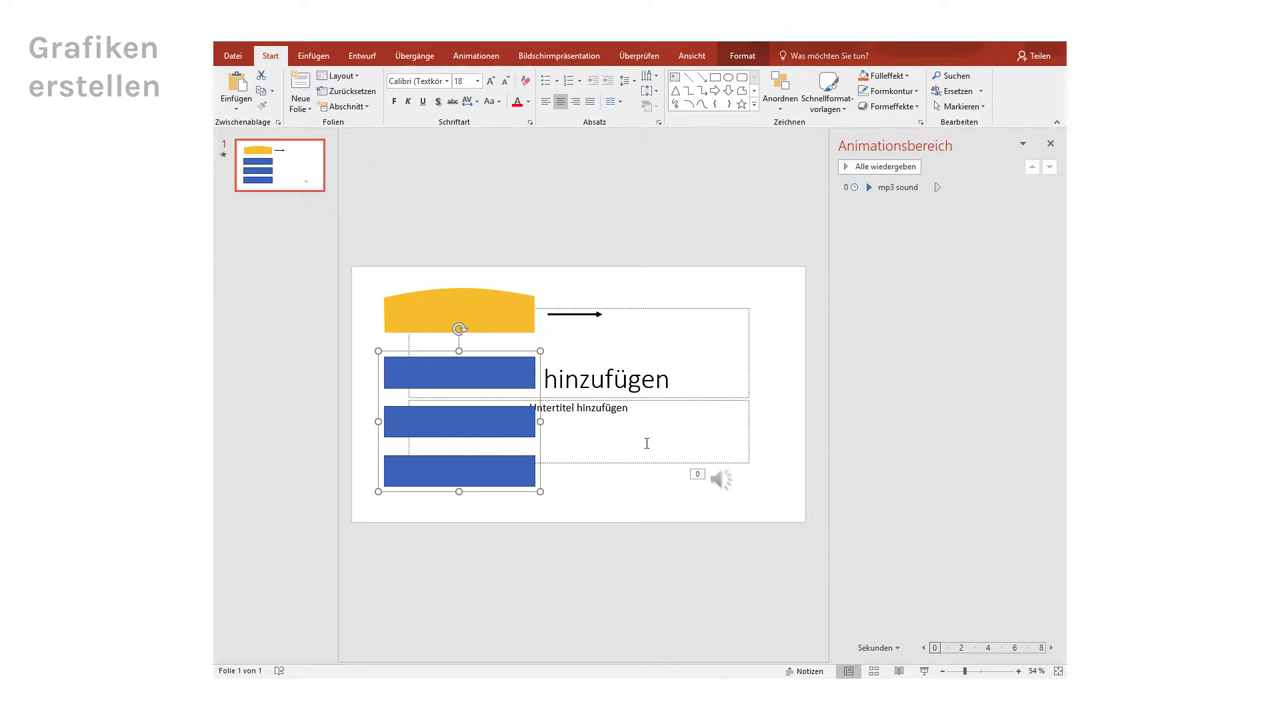
left_click(313, 55)
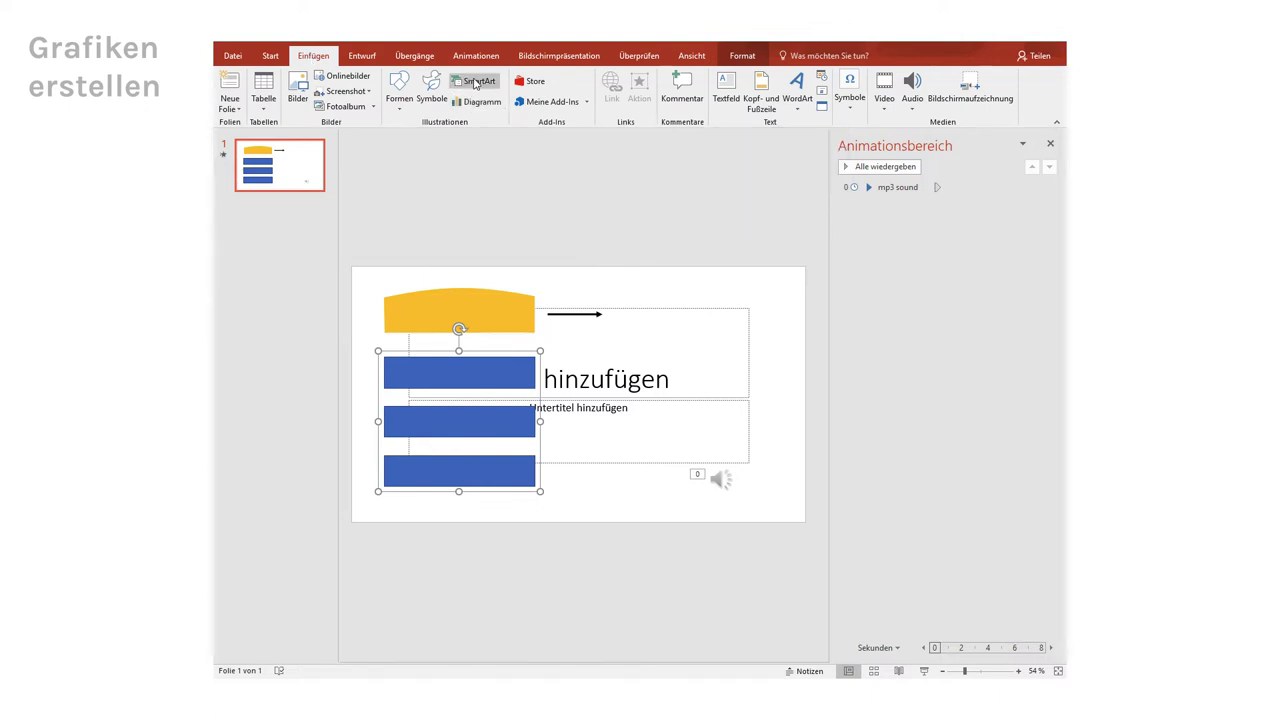
Label the yellow bar START at 36 pt, then select it with the blue bar group
left_click(722, 88)
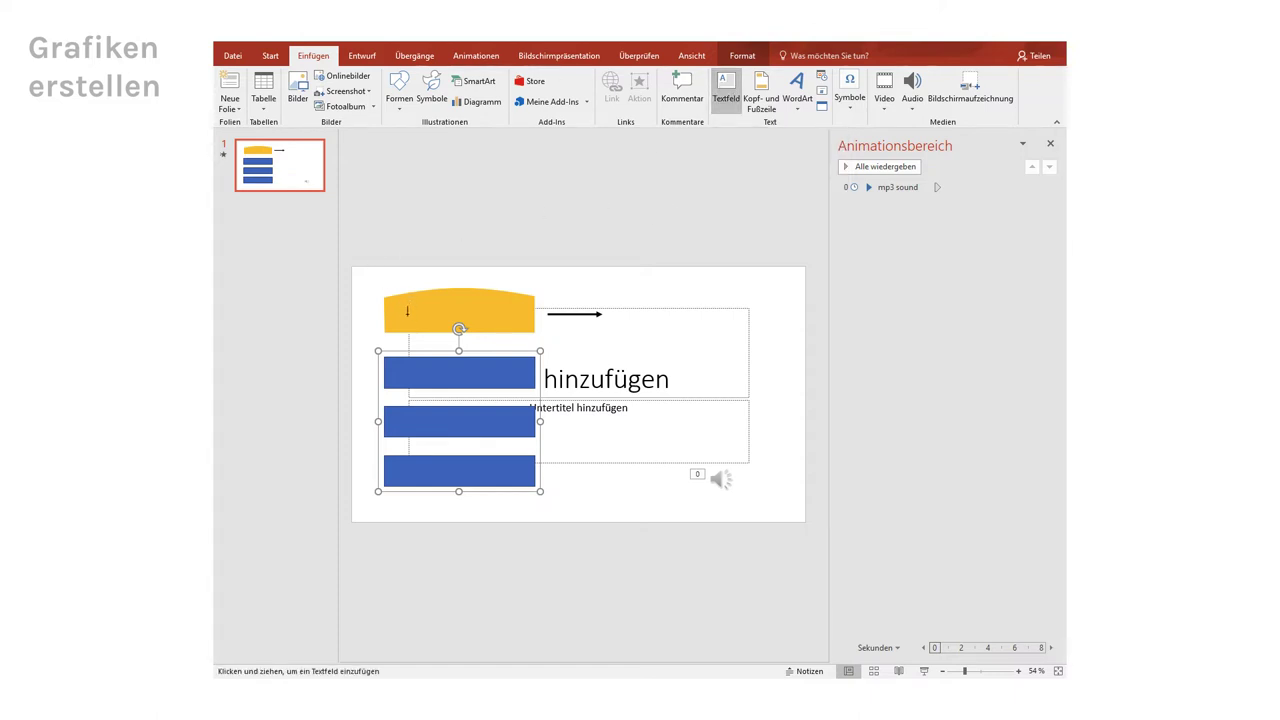
left_click(408, 312)
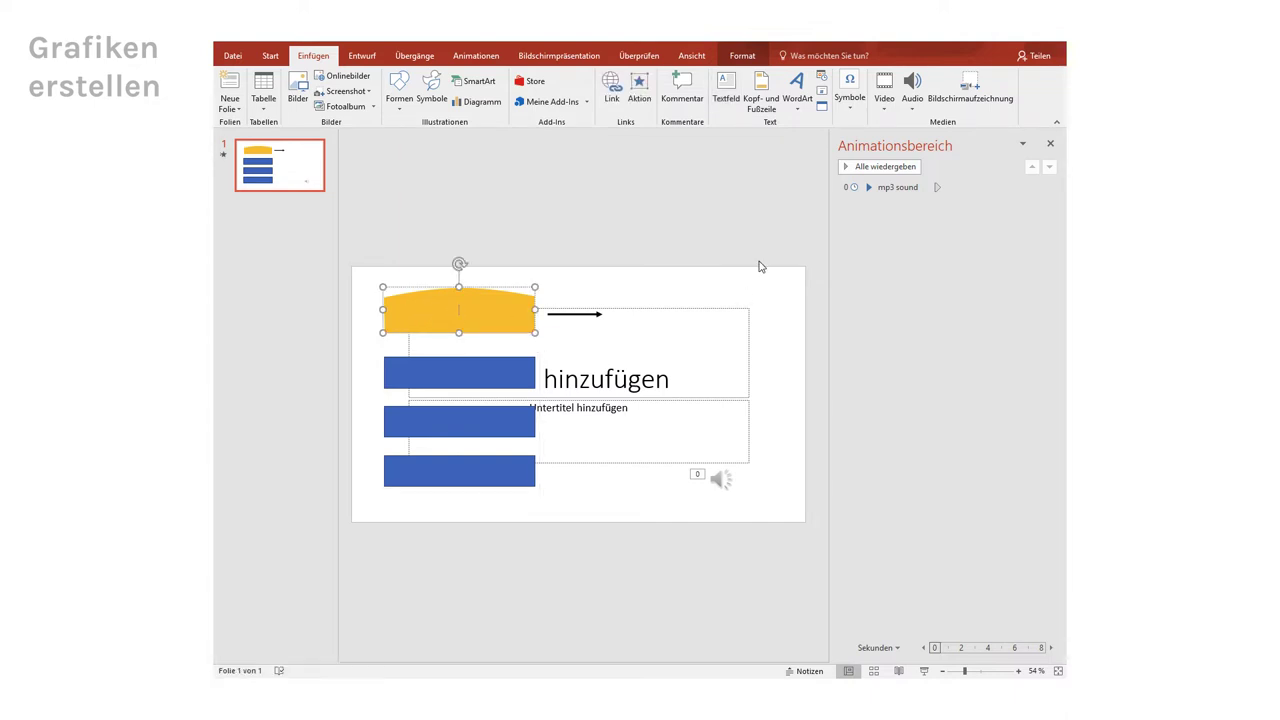
type("1")
type("START")
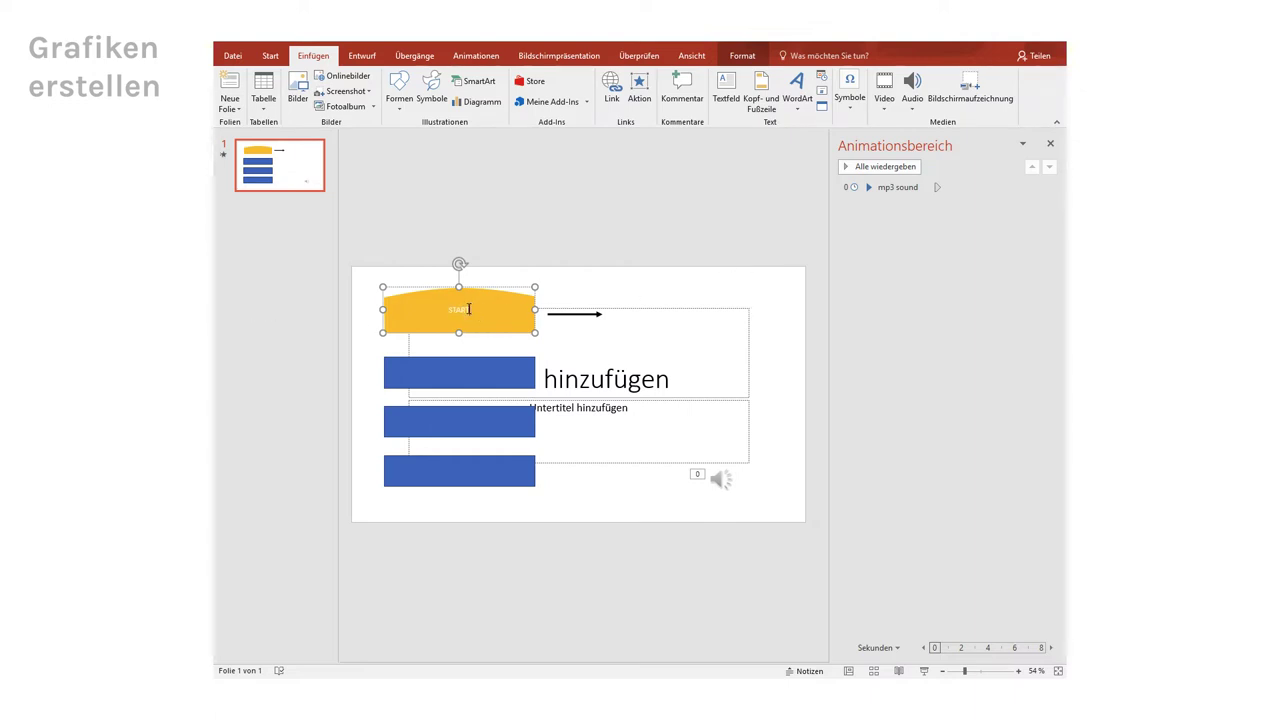
left_click_drag(471, 310, 438, 309)
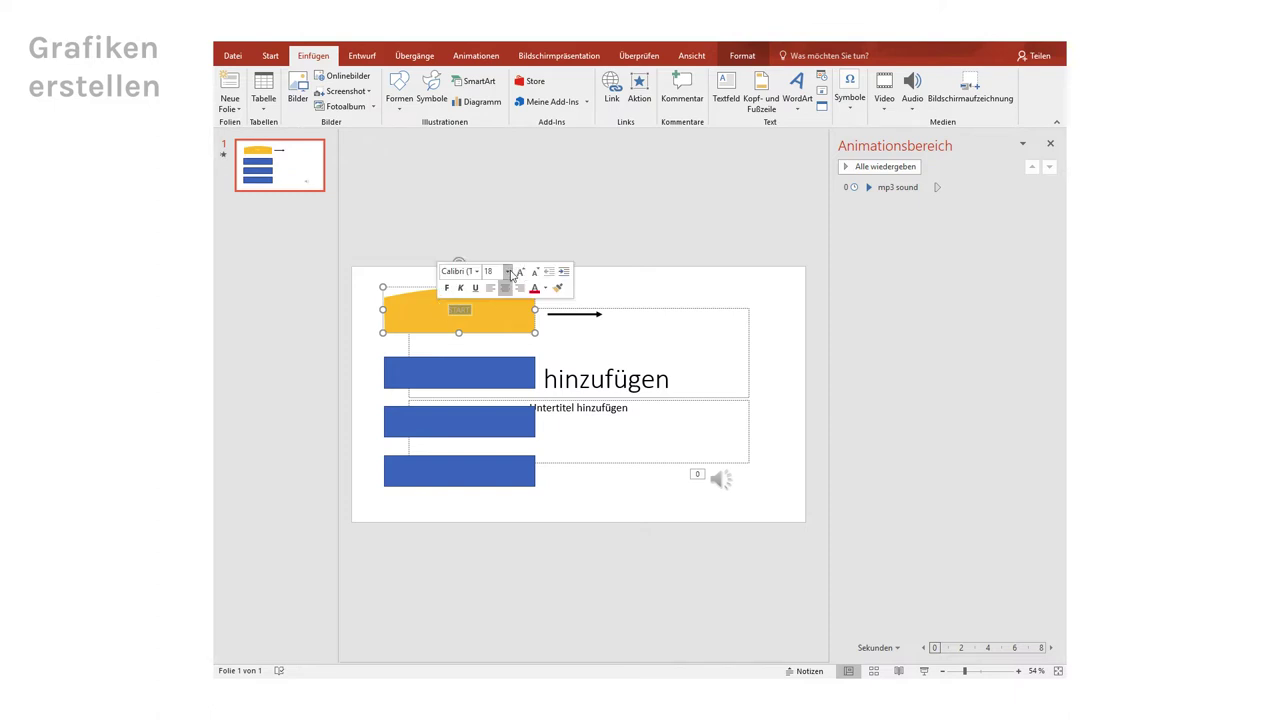
left_click(507, 271)
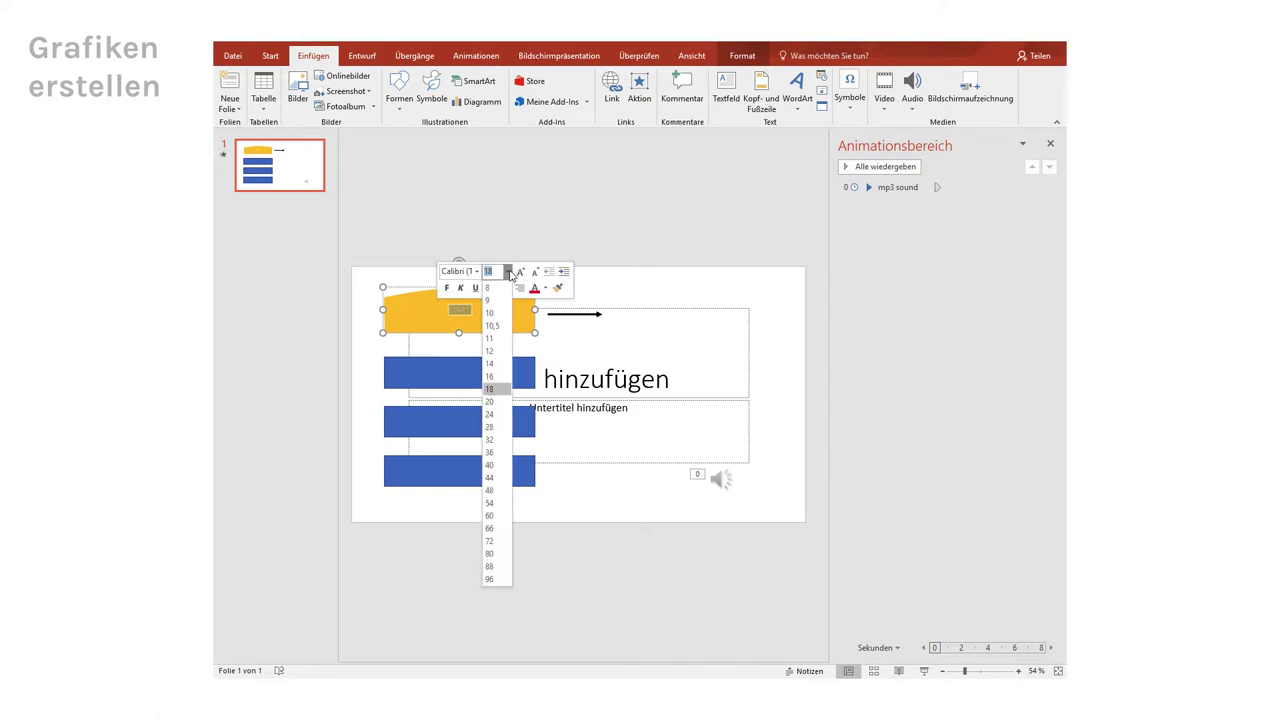
left_click(495, 454)
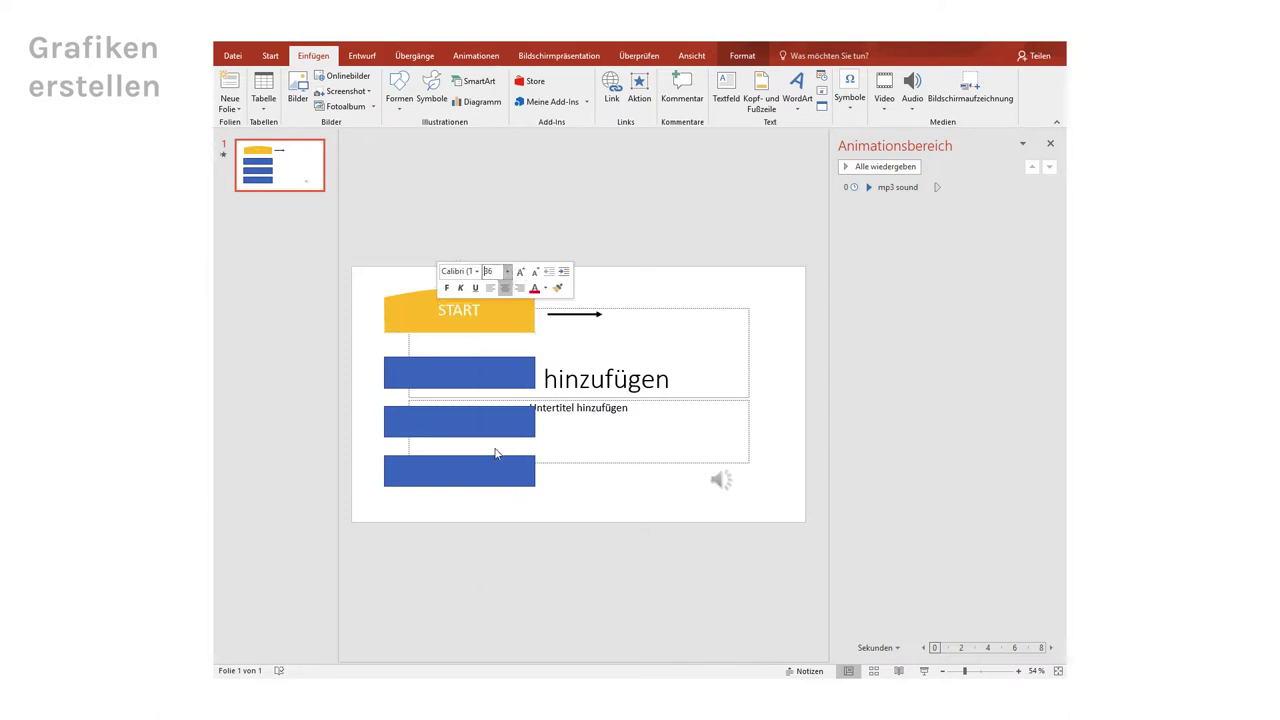
left_click(722, 277)
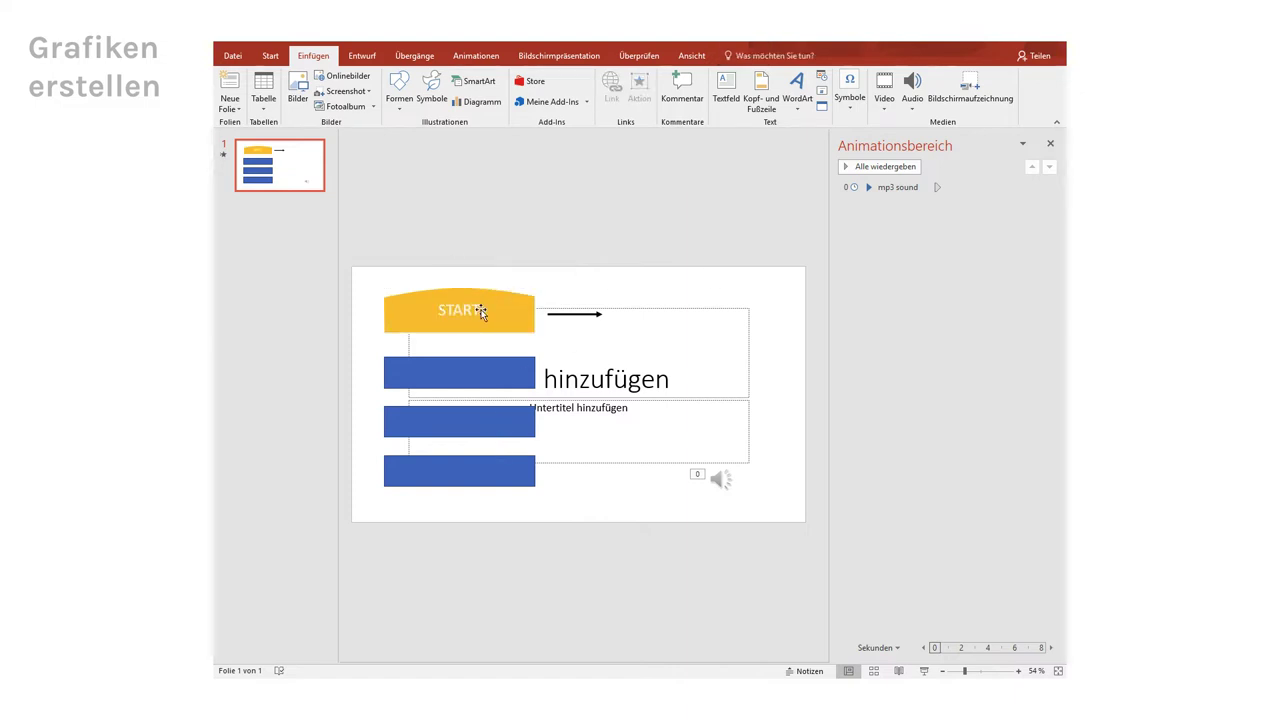
left_click(415, 316)
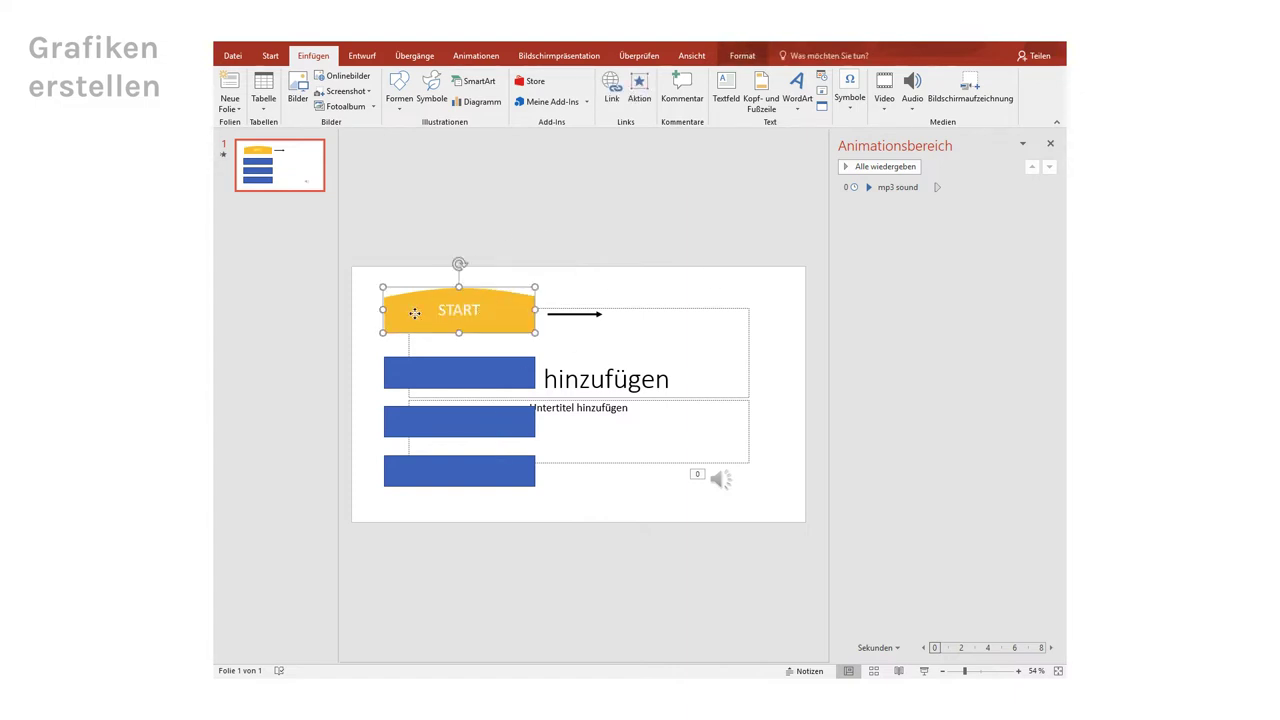
left_click(393, 376, "shift")
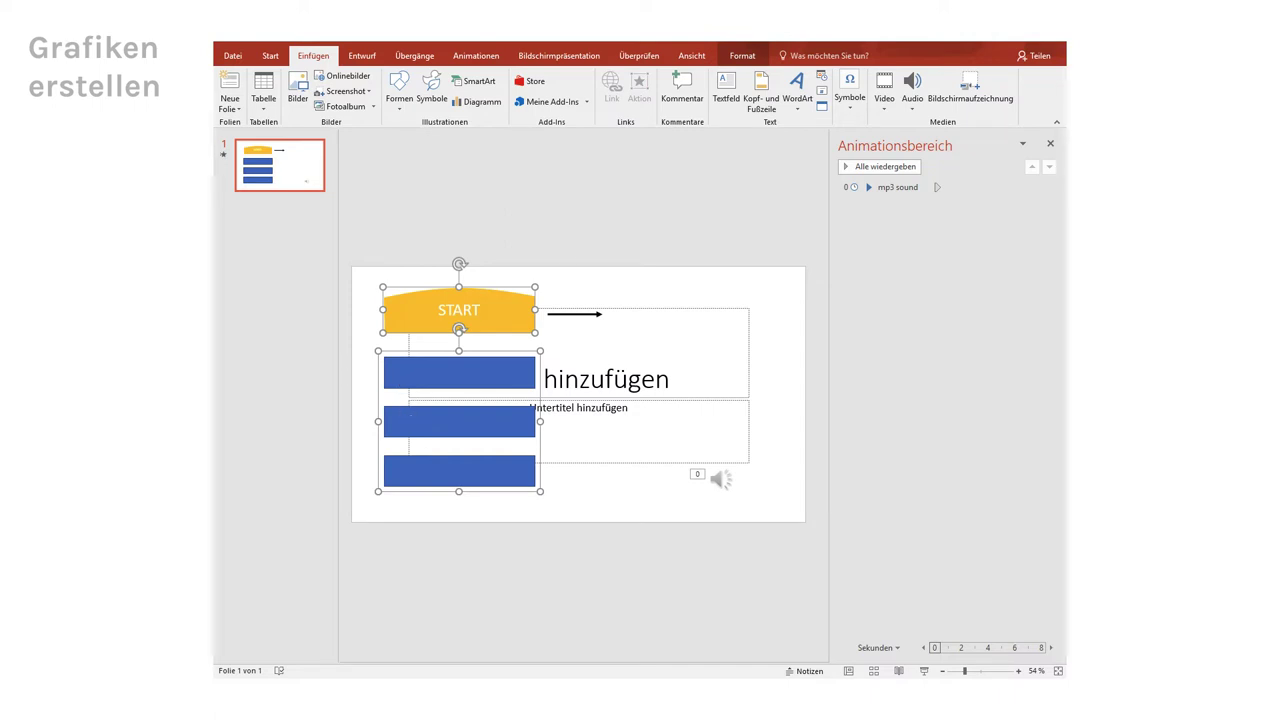
Align the START bar and blue bar group Linksbündig via Format > Ausrichten
left_click(743, 55)
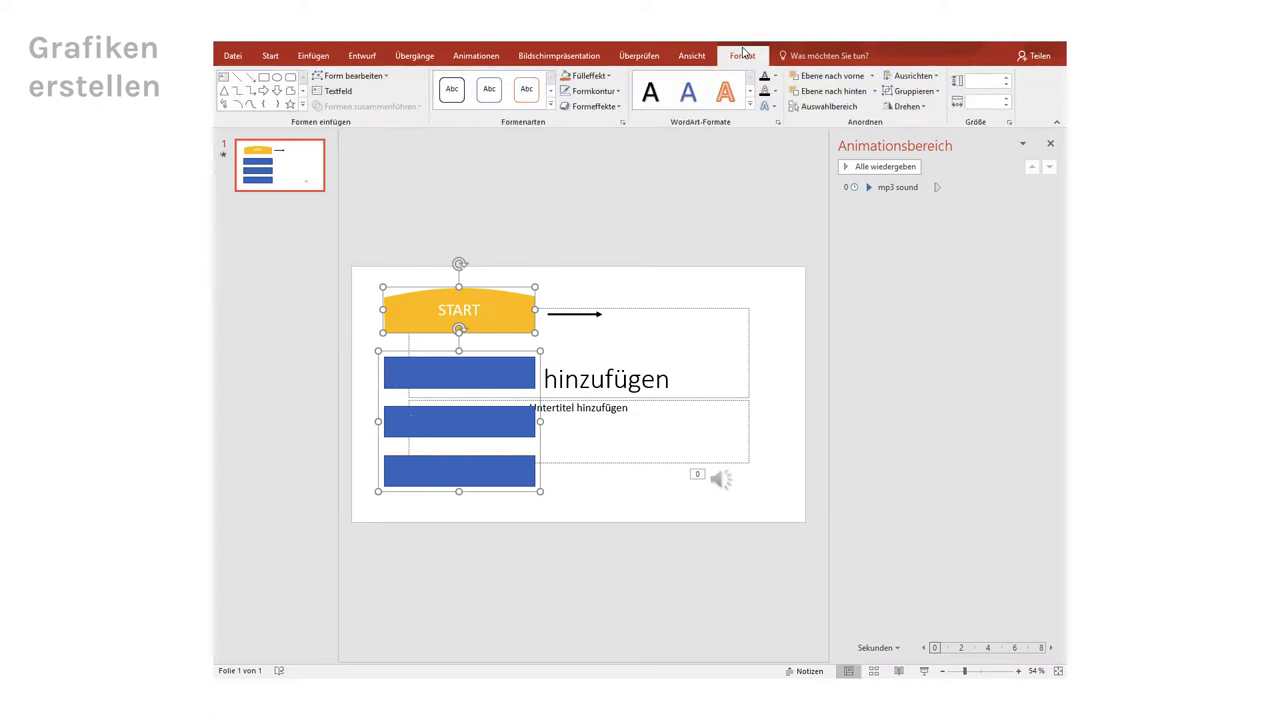
left_click(936, 77)
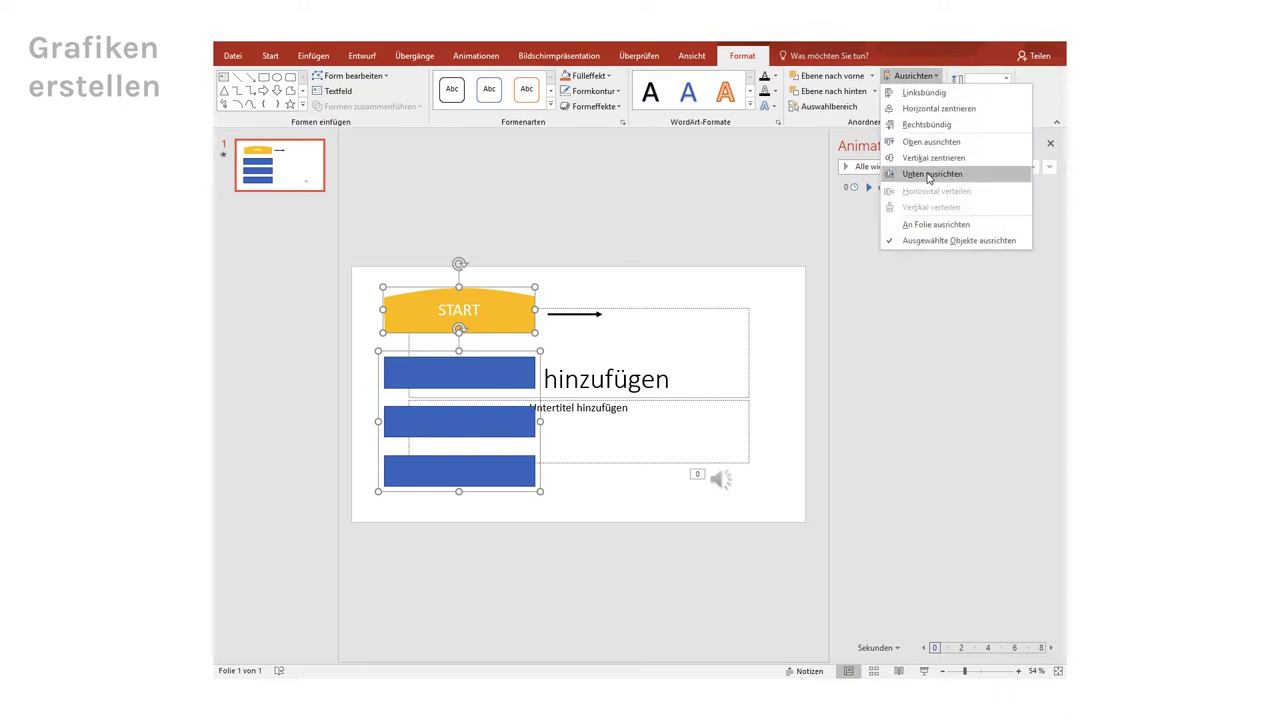
left_click(912, 97)
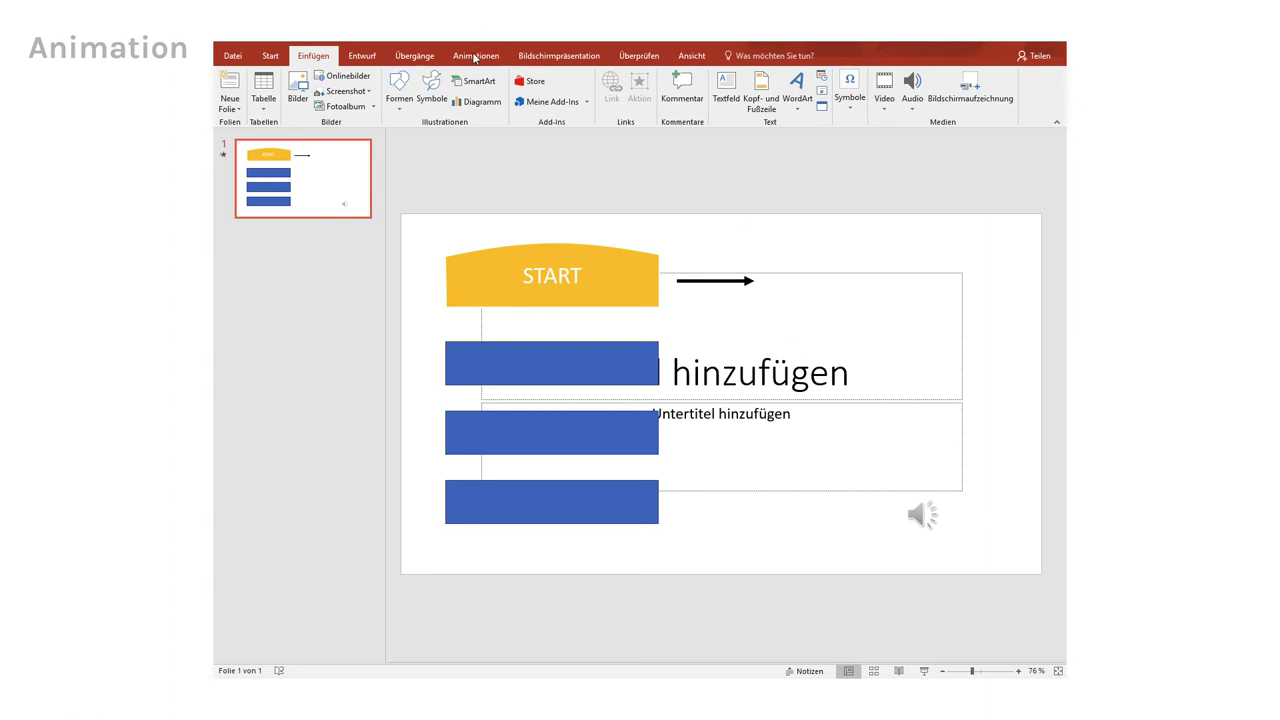
Show the Animationsbereich and box-select the START bar, arrow and blue bar group
left_click(475, 57)
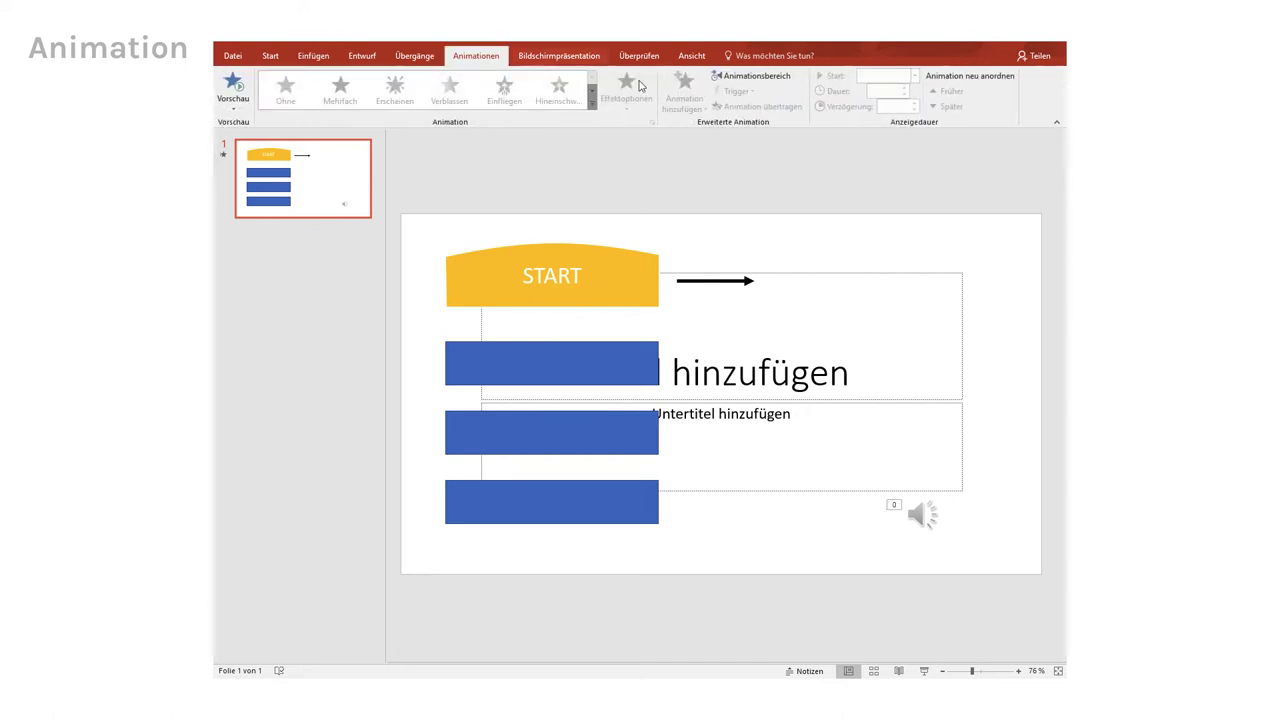
left_click(768, 78)
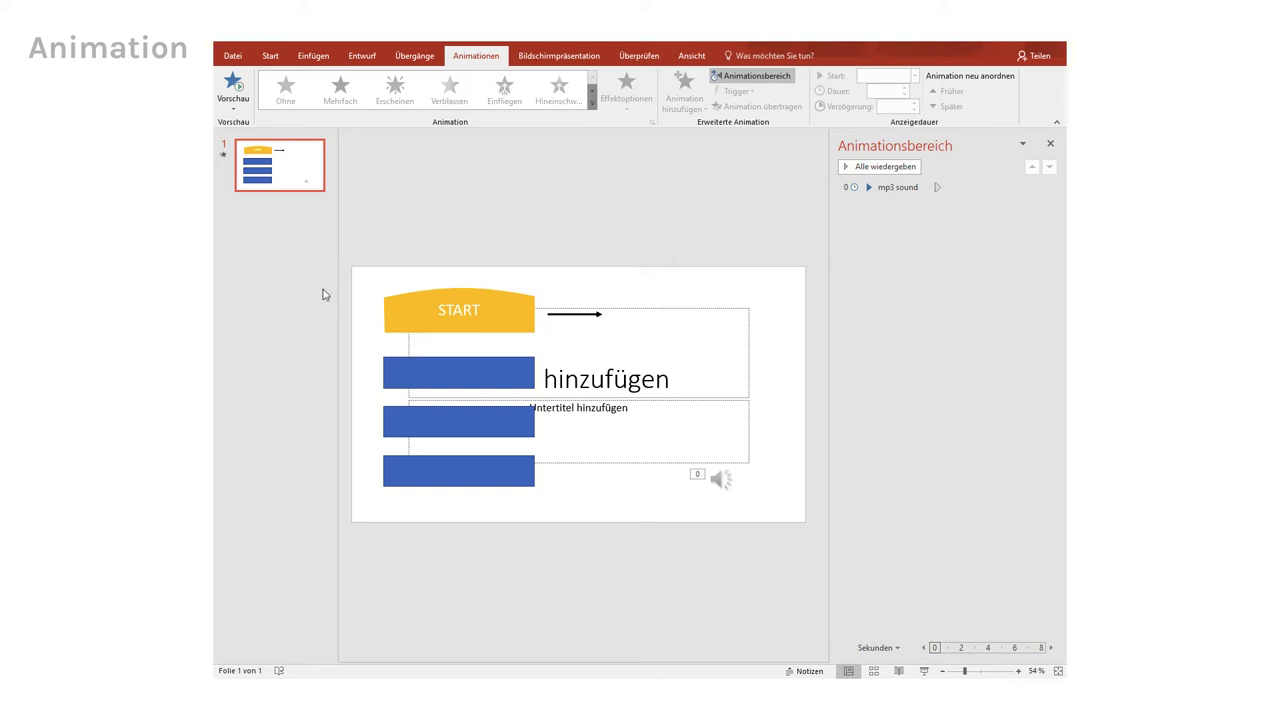
left_click_drag(358, 278, 655, 506)
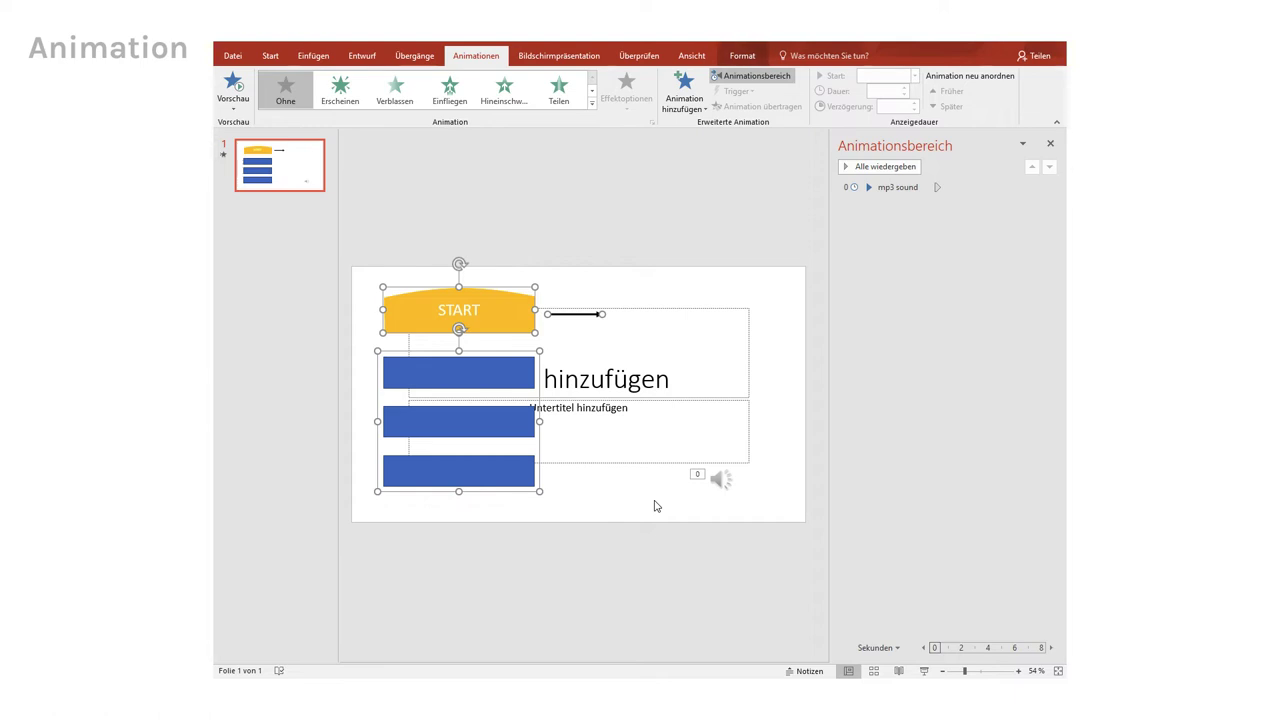
left_click_drag(357, 277, 655, 506)
Give the shapes a Verschwinden exit, then make the START bar reappear with Erscheinen
left_click(686, 104)
left_click(695, 434)
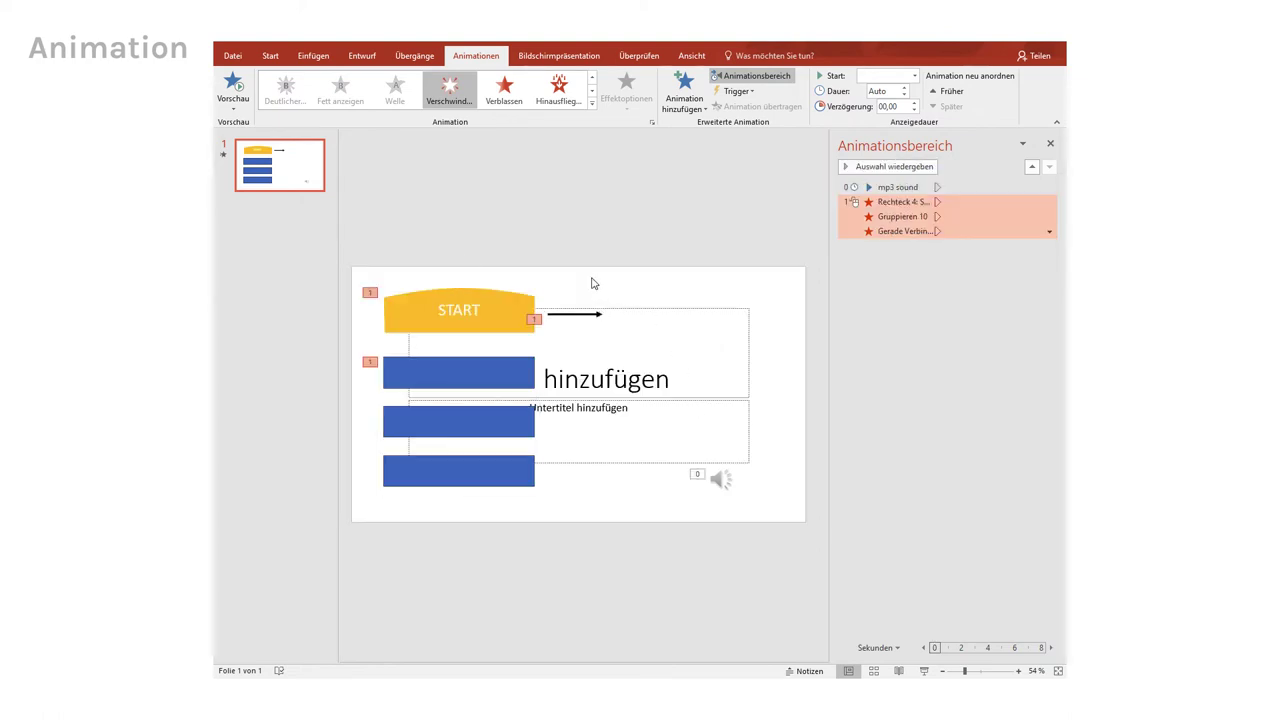
left_click(513, 316)
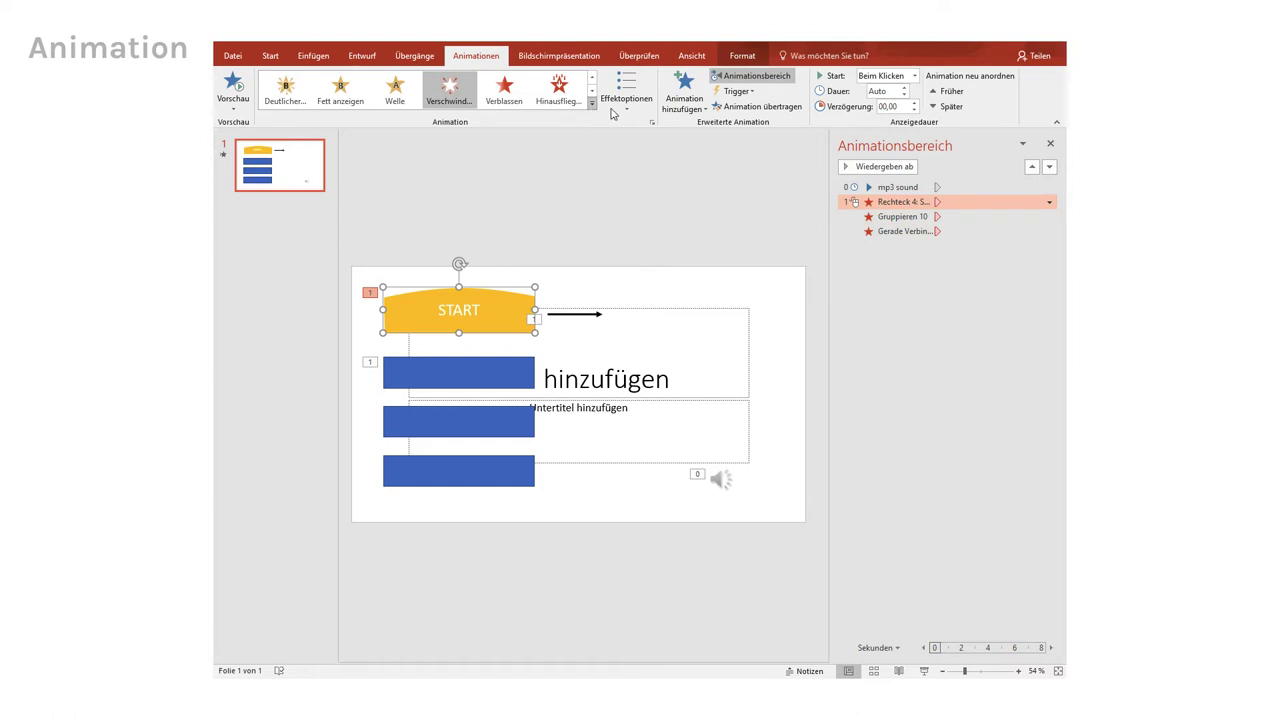
left_click(682, 100)
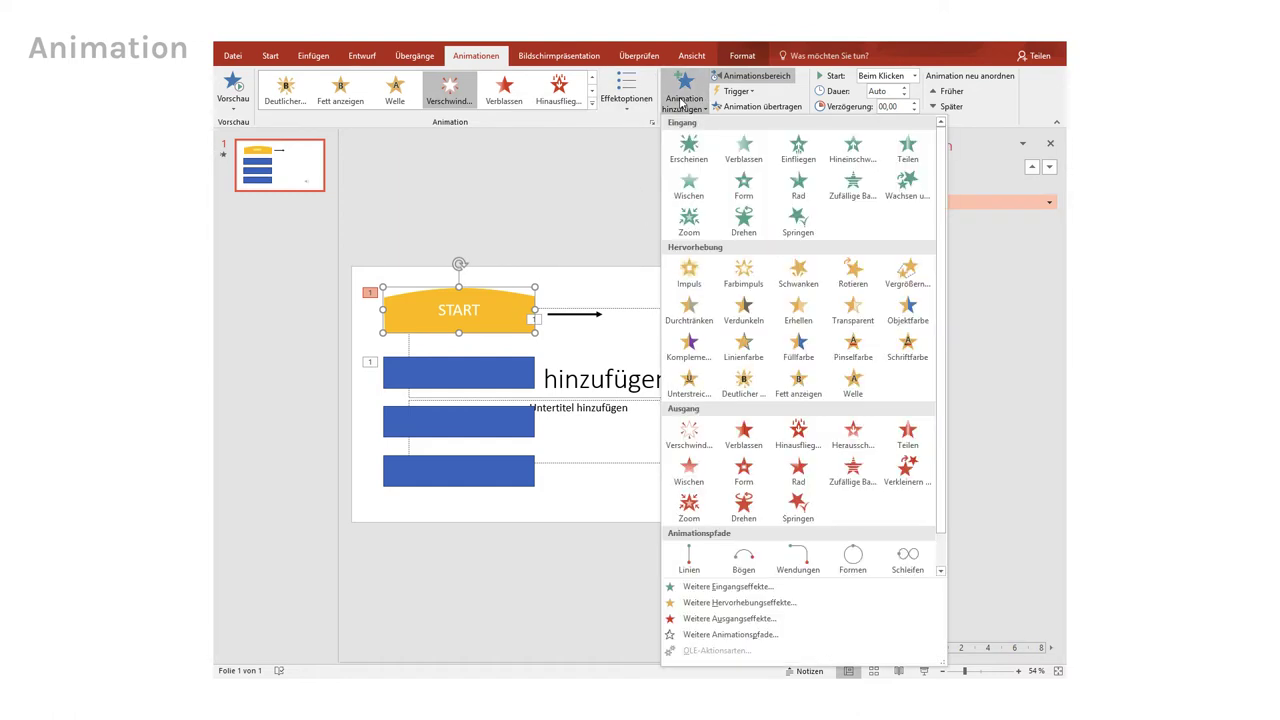
left_click(695, 150)
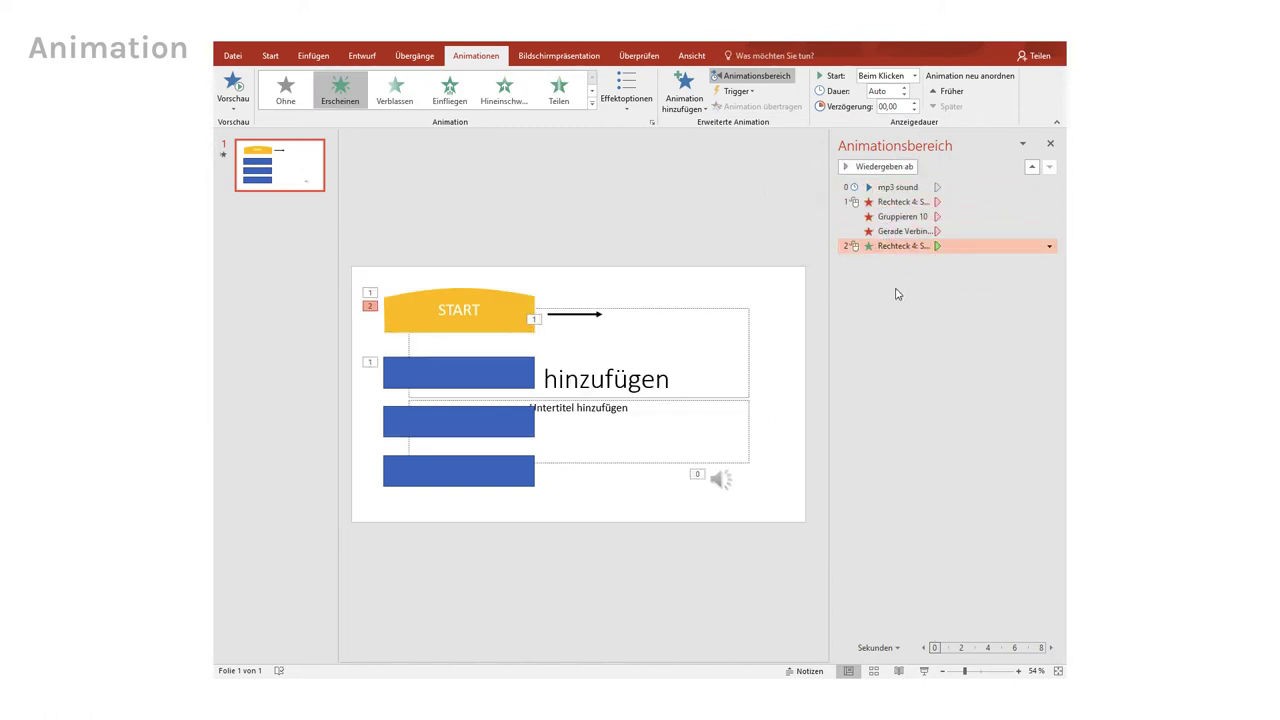
Add an Erscheinen entrance to the blue bar group and to the arrow line
left_click(504, 383)
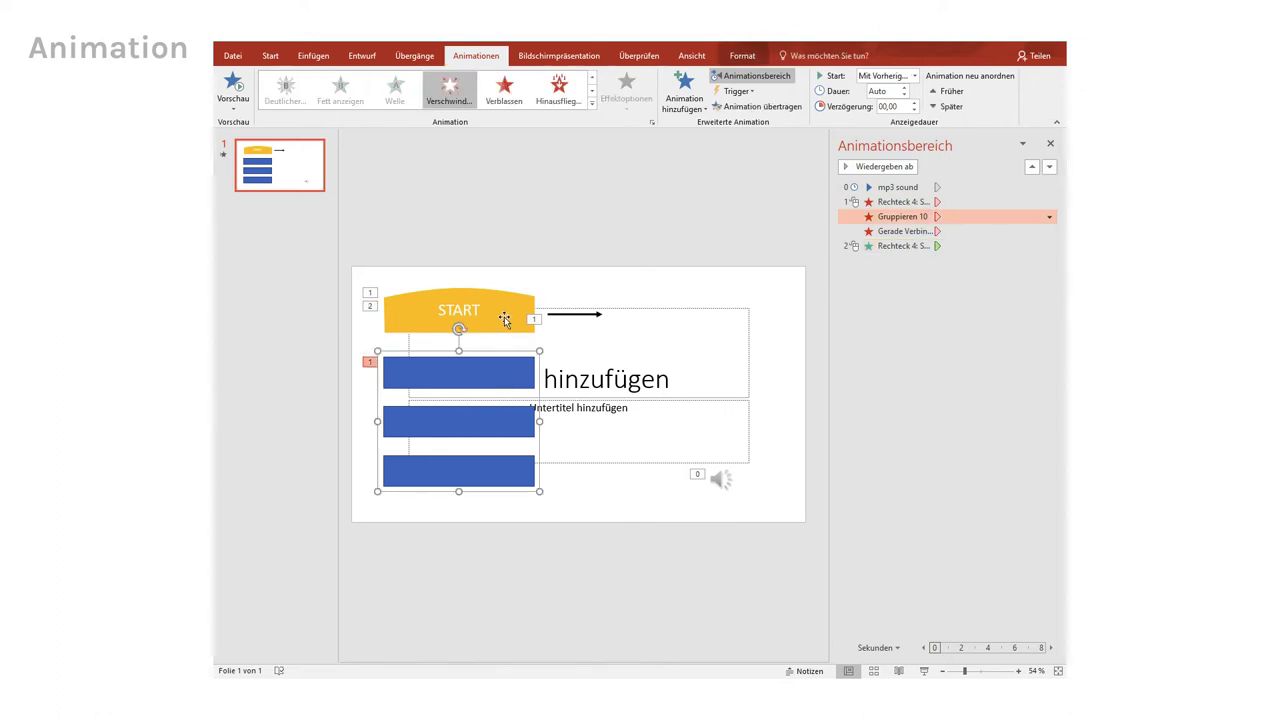
left_click(684, 90)
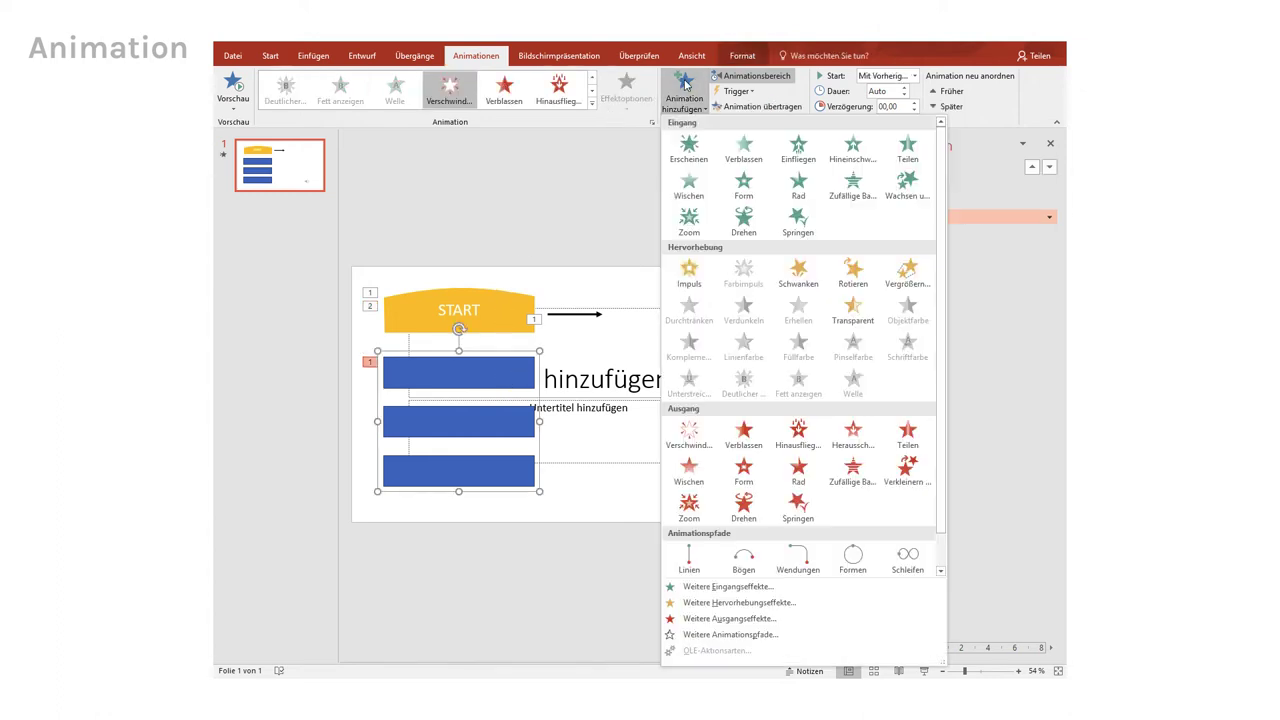
left_click(686, 167)
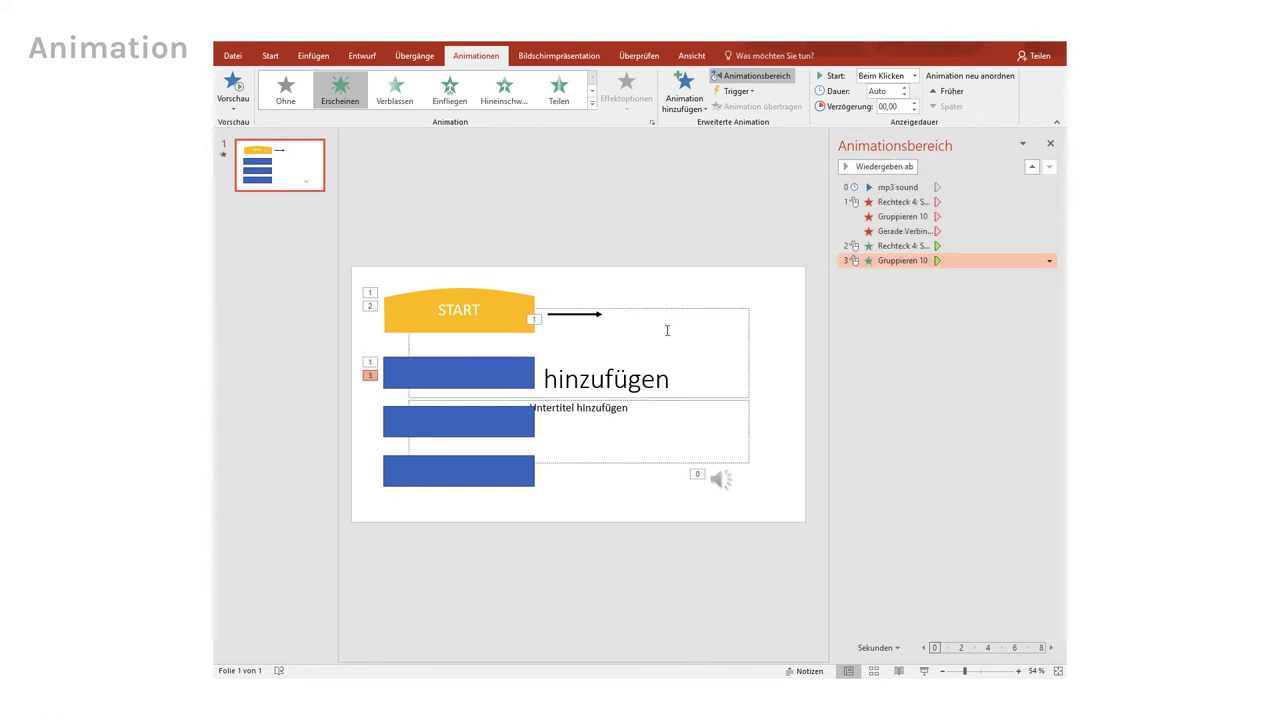
left_click(573, 315)
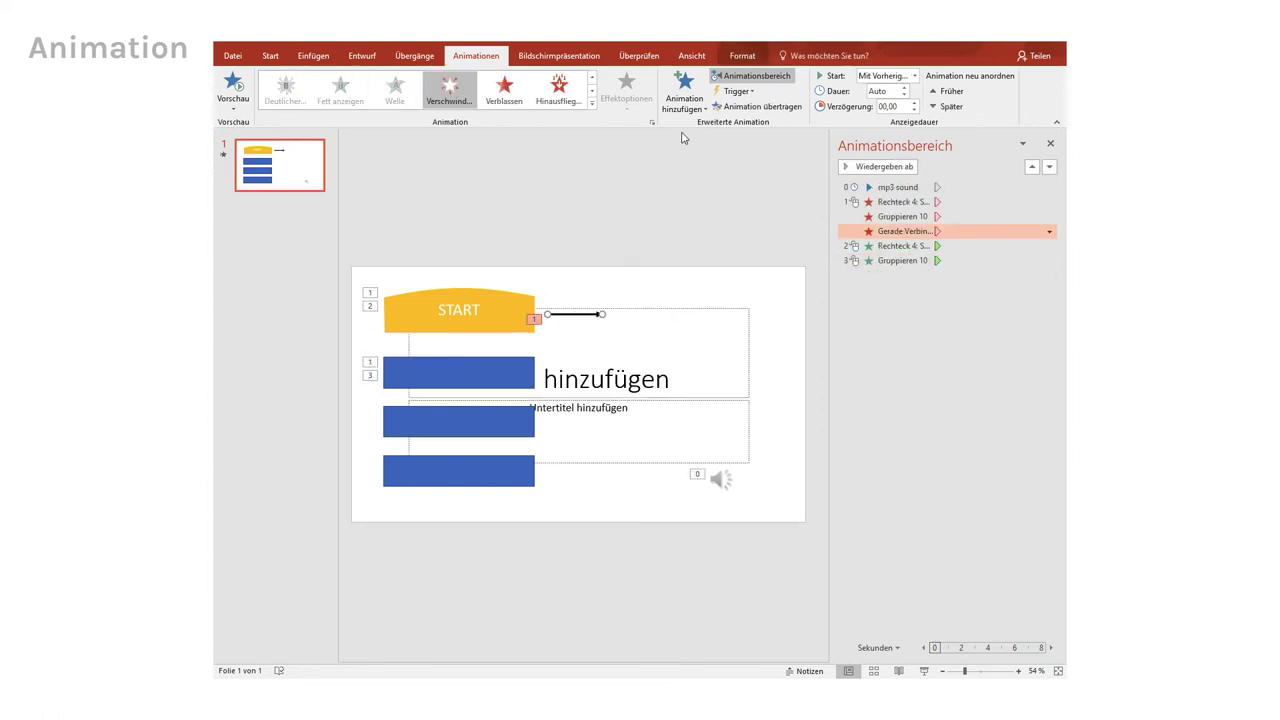
left_click(678, 90)
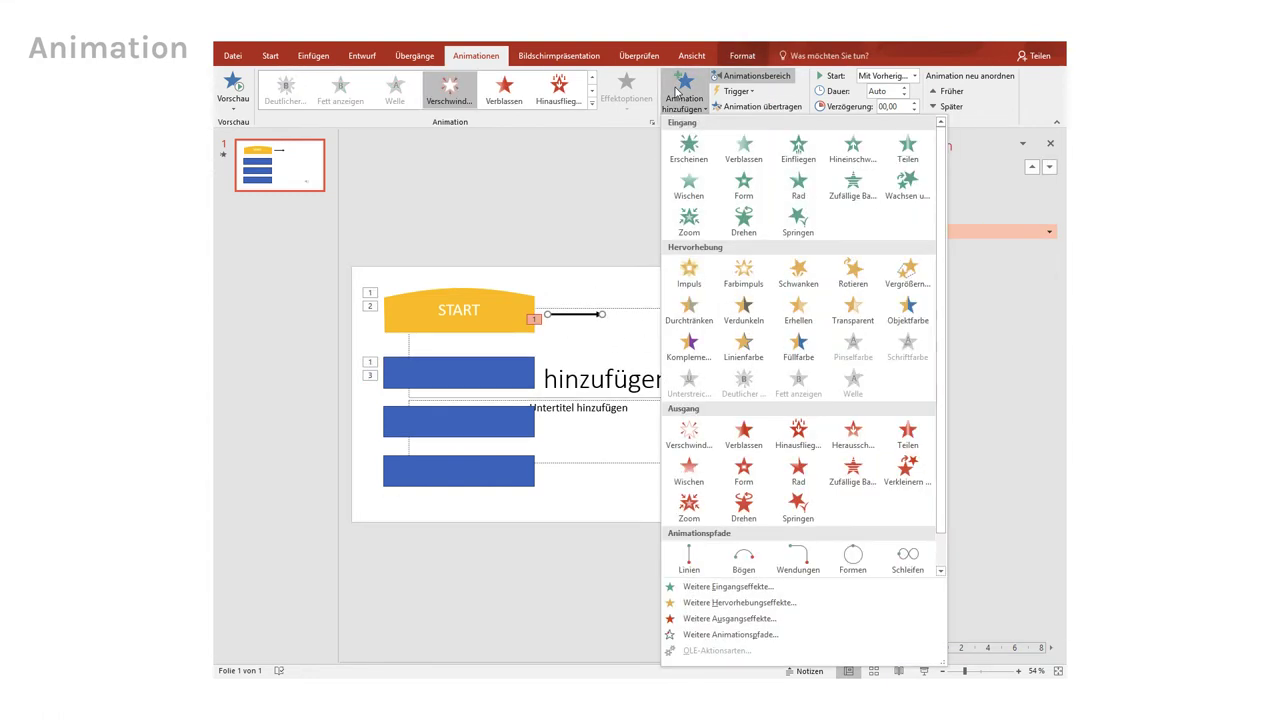
left_click(688, 147)
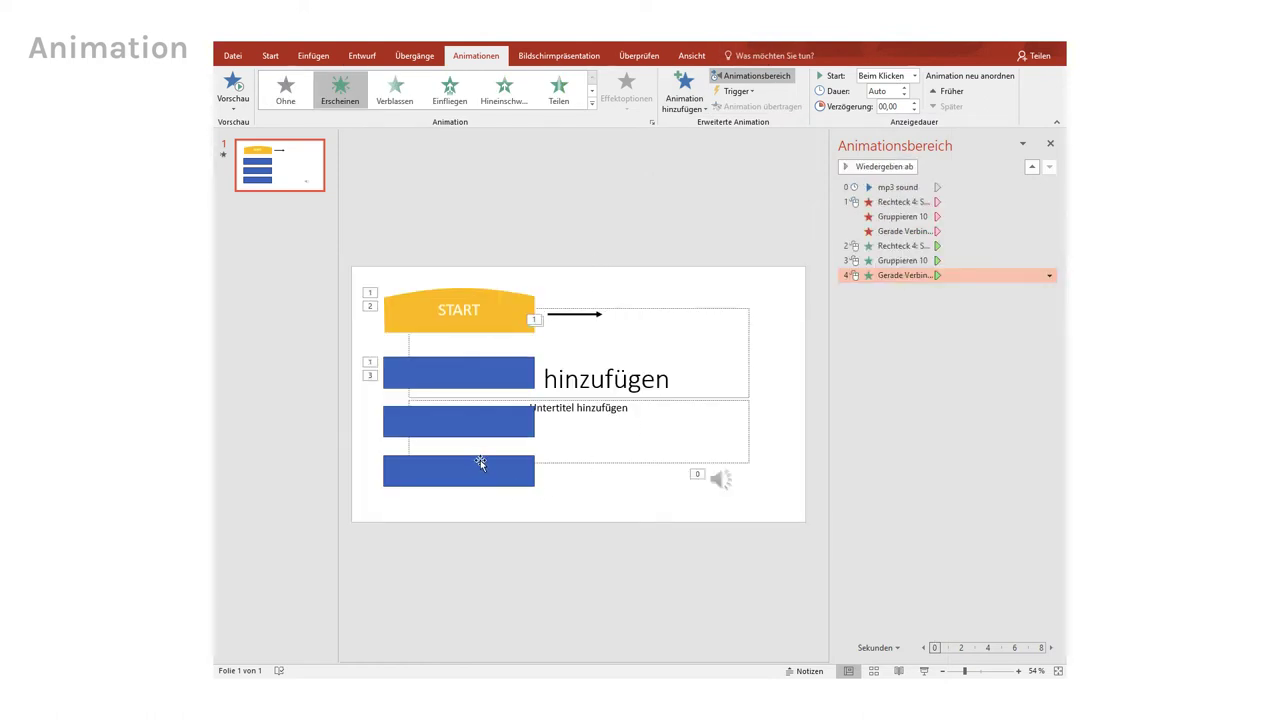
Add a Linien motion path to START, with its end point dragged just right of the arrow
left_click(492, 314)
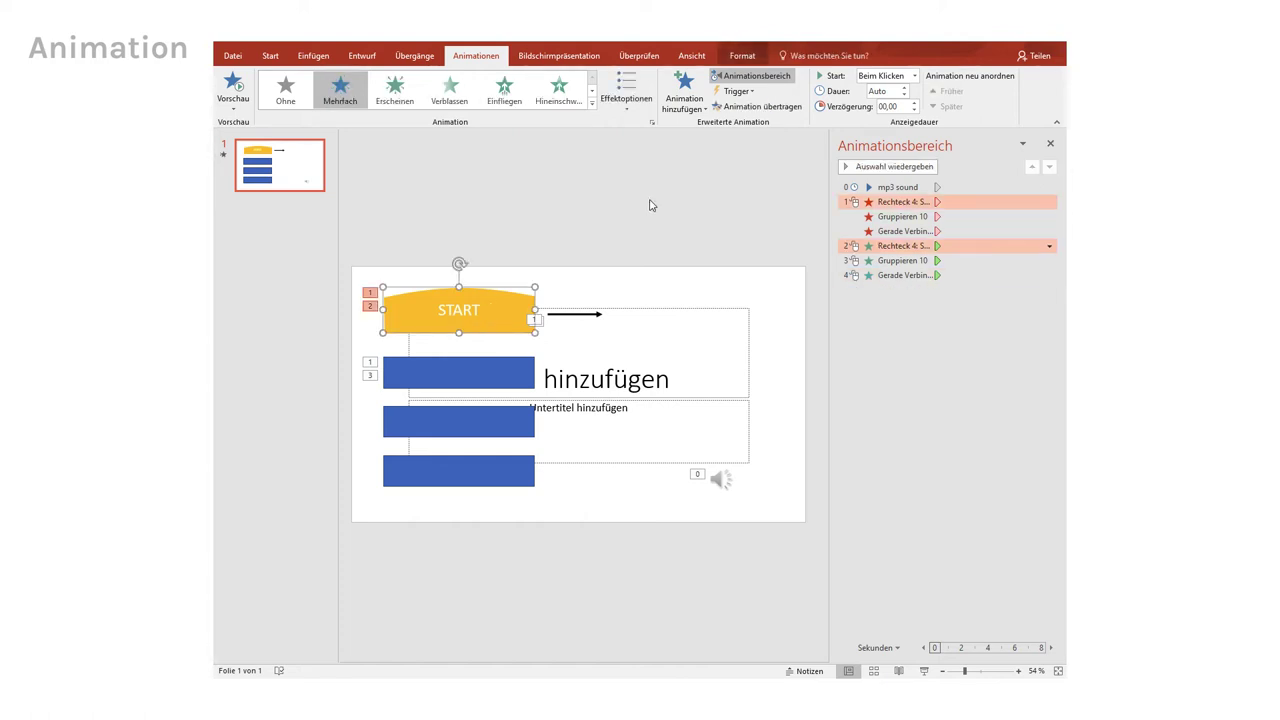
left_click(696, 98)
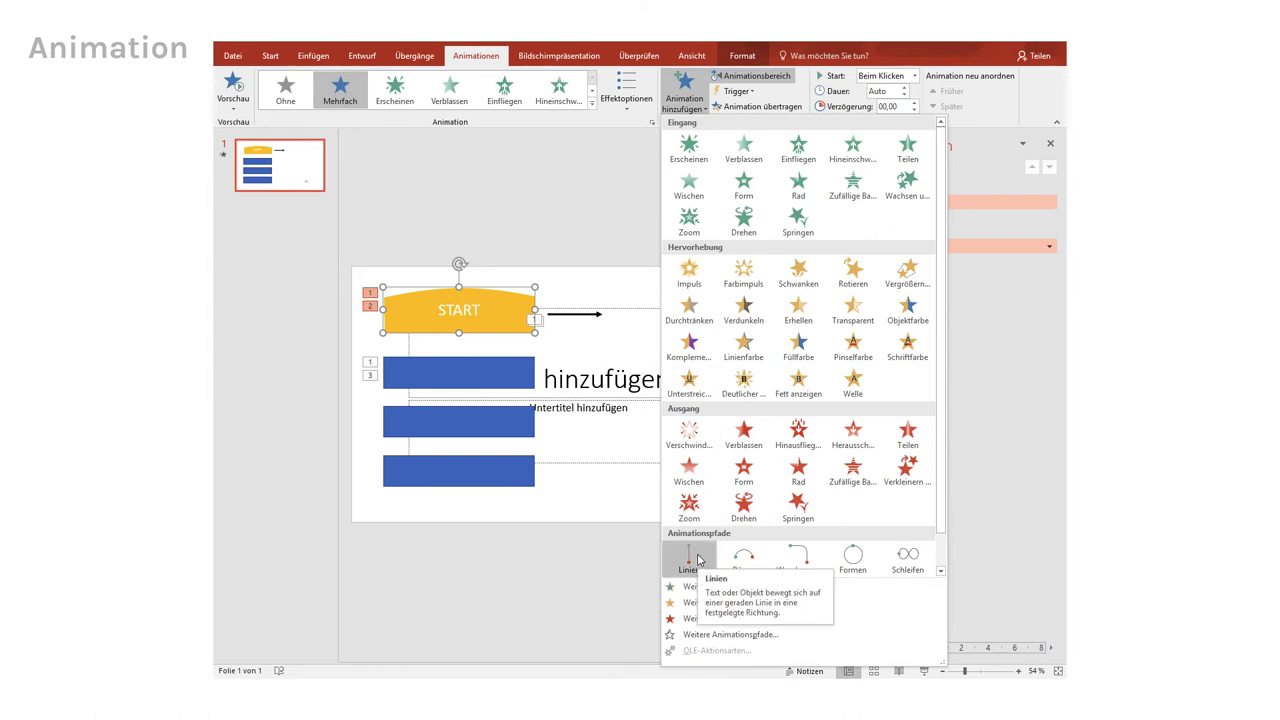
left_click(698, 560)
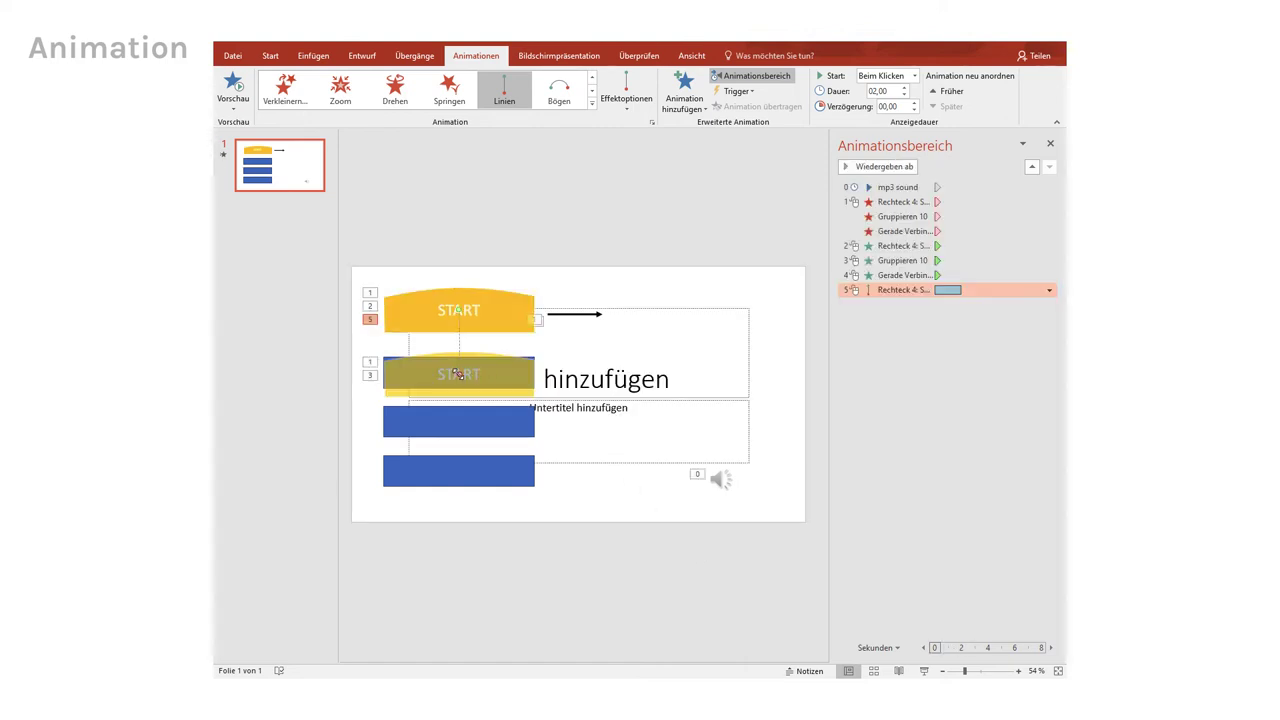
mouse_move(462, 374)
left_mouse_down()
mouse_move(508, 388)
mouse_move(690, 308)
left_mouse_up()
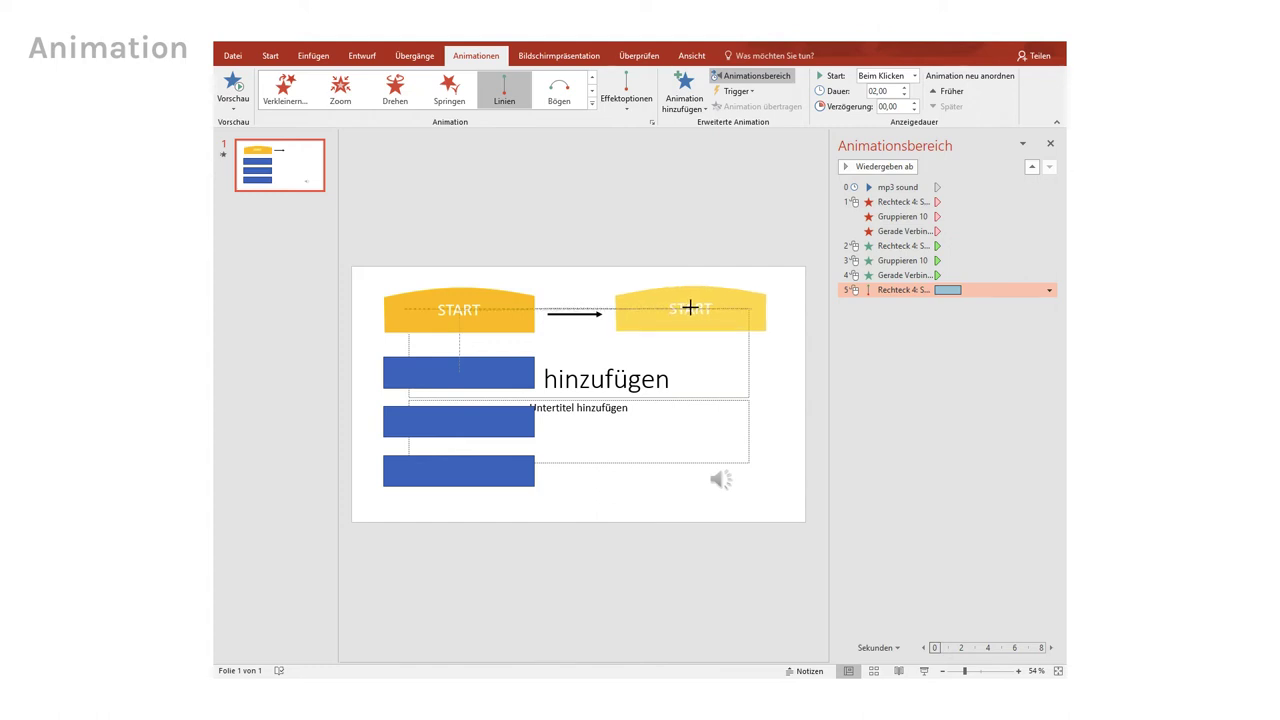
left_click_drag(690, 308, 690, 308)
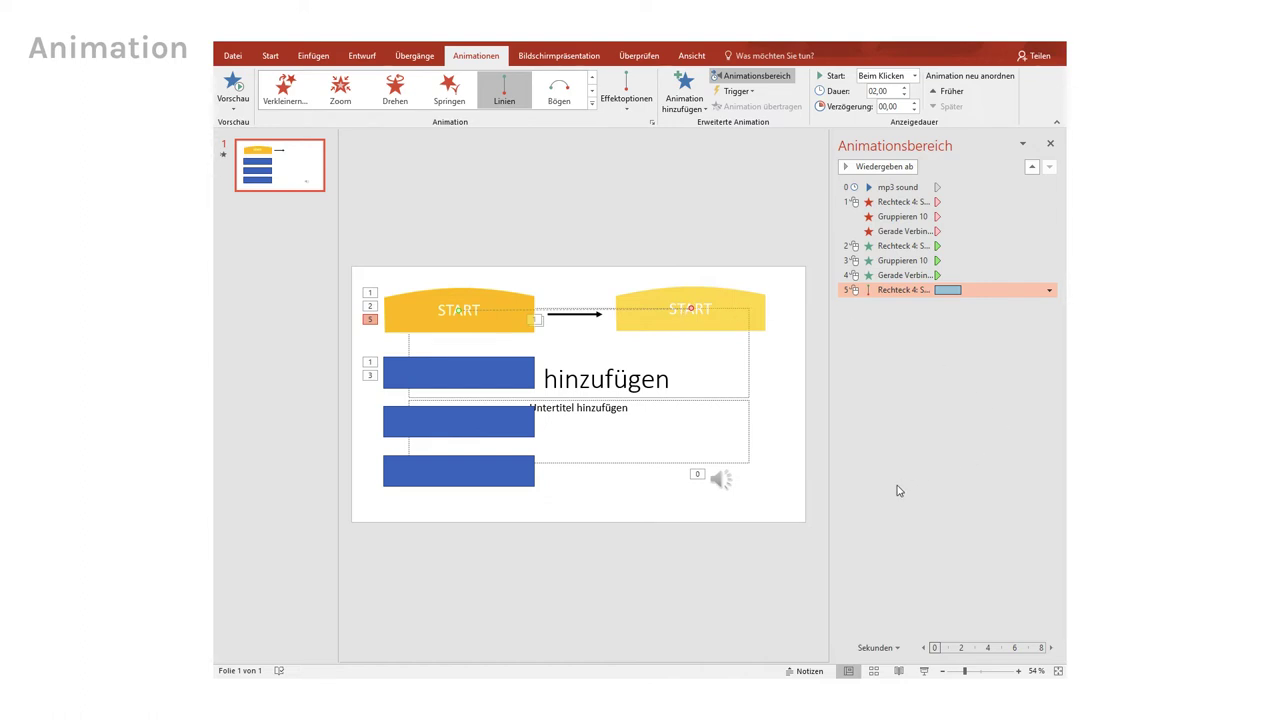
left_click(575, 314)
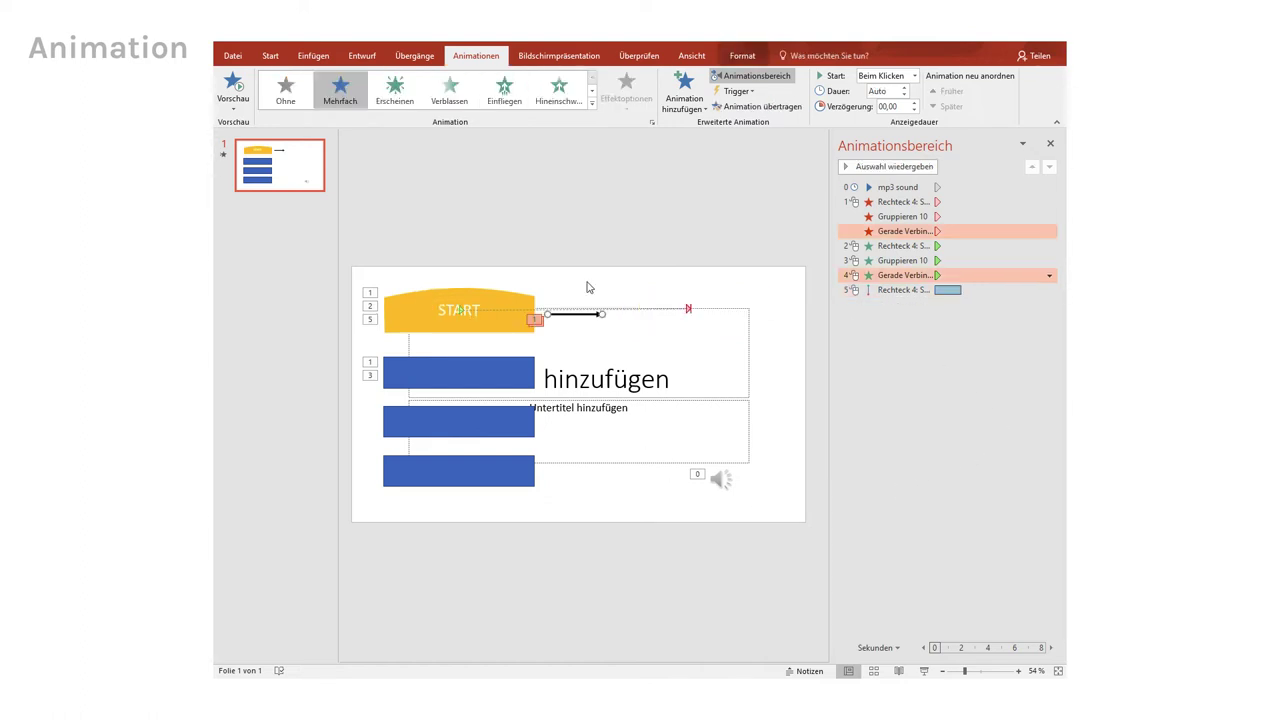
Add a Füllfarbe emphasis effect to the START bar so it recolours orange
left_click(496, 302)
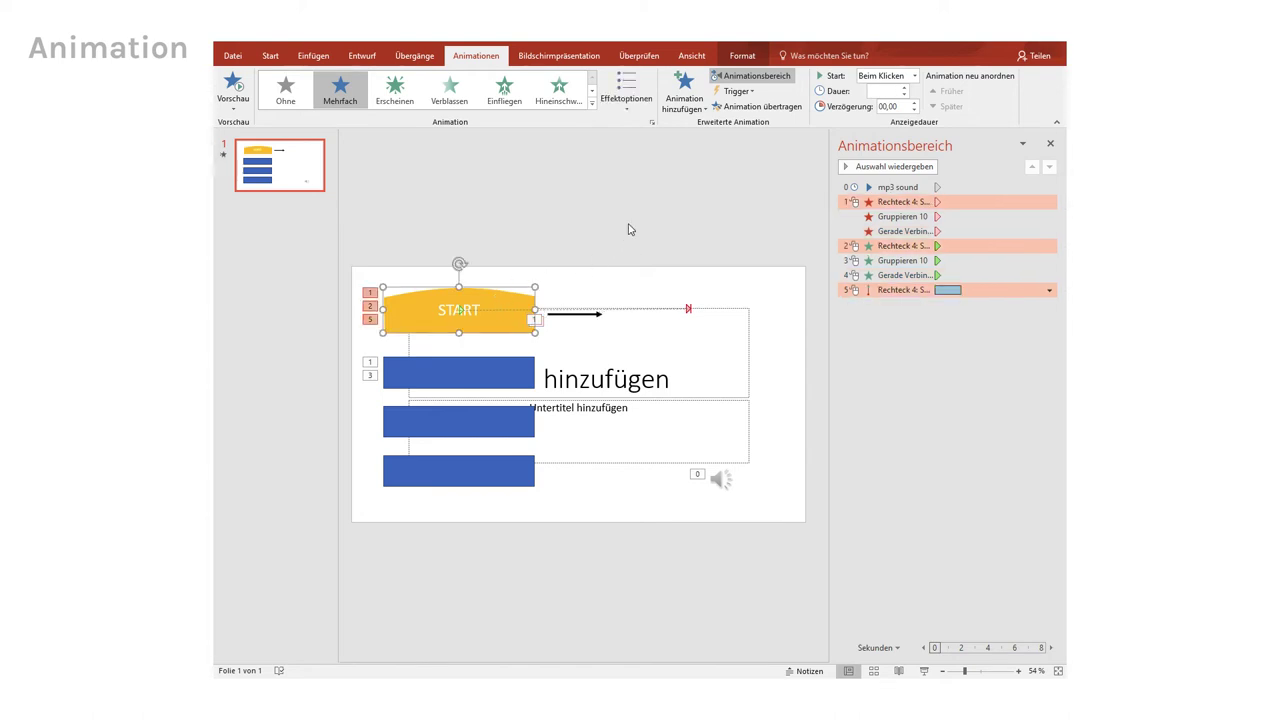
left_click(686, 108)
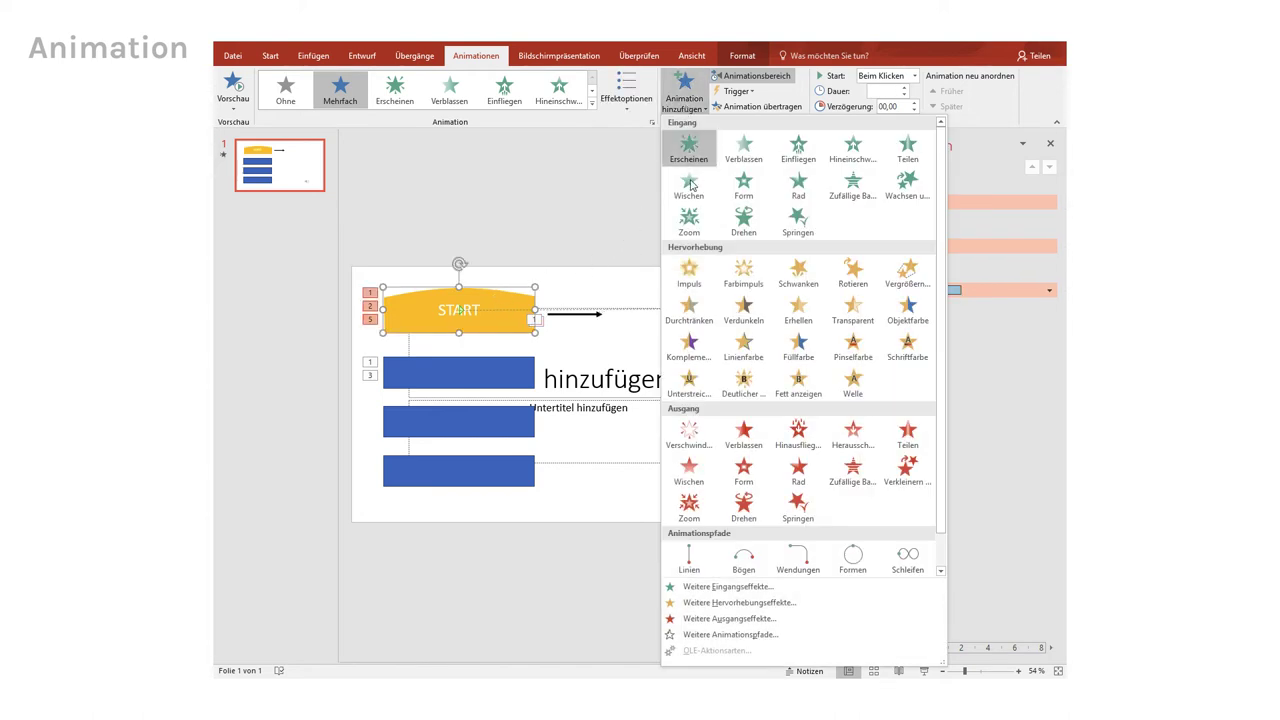
left_click(805, 348)
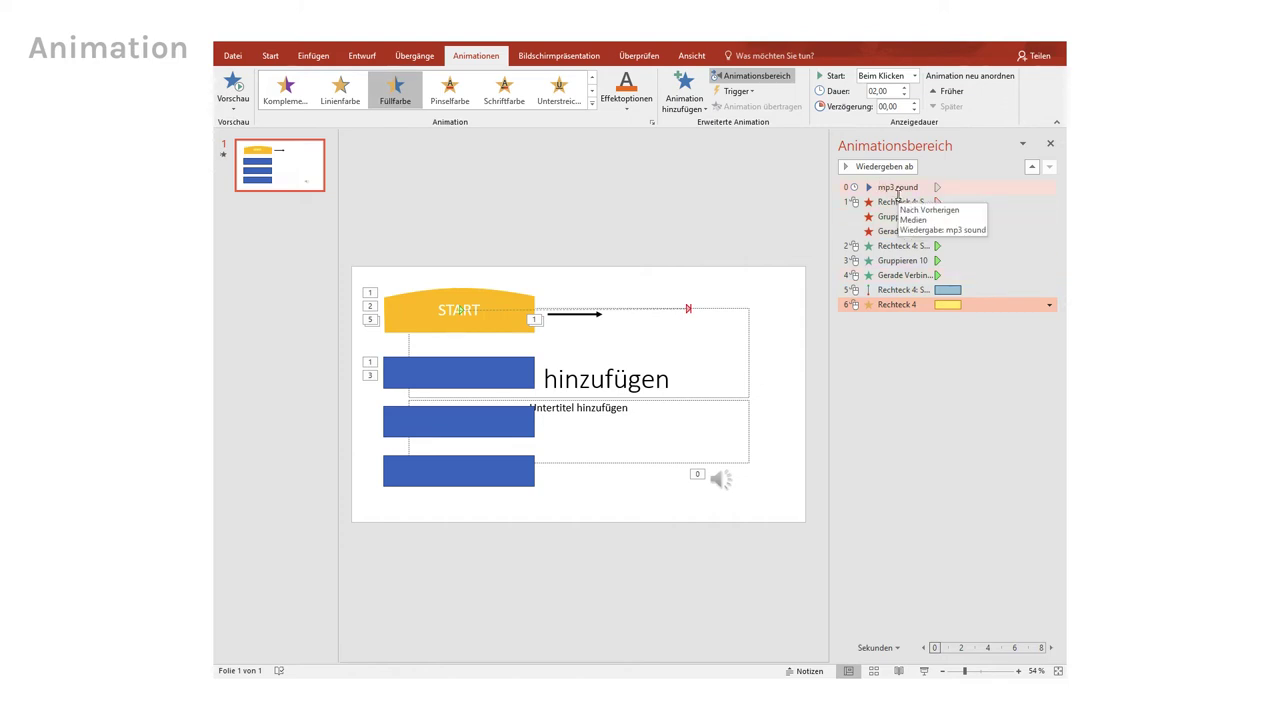
Set every animation in the list to start Mit Vorherigen
left_click(905, 187, "shift")
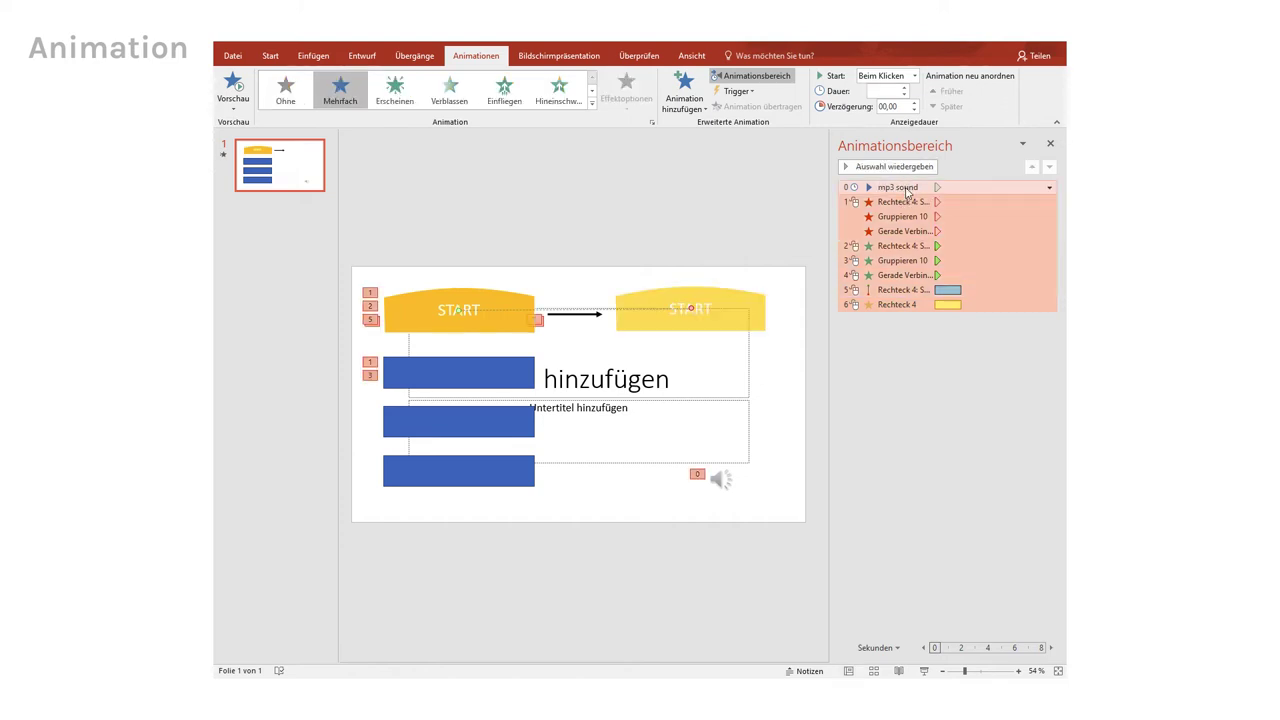
left_click(915, 78)
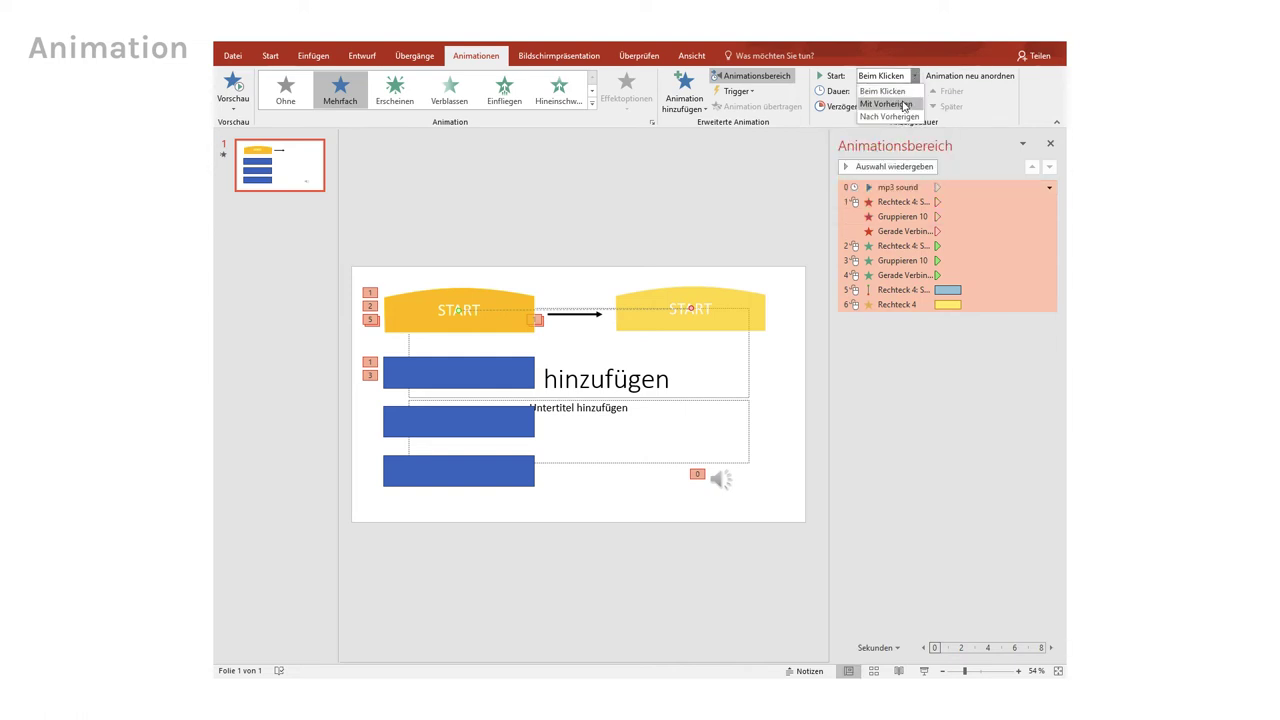
left_click(904, 105)
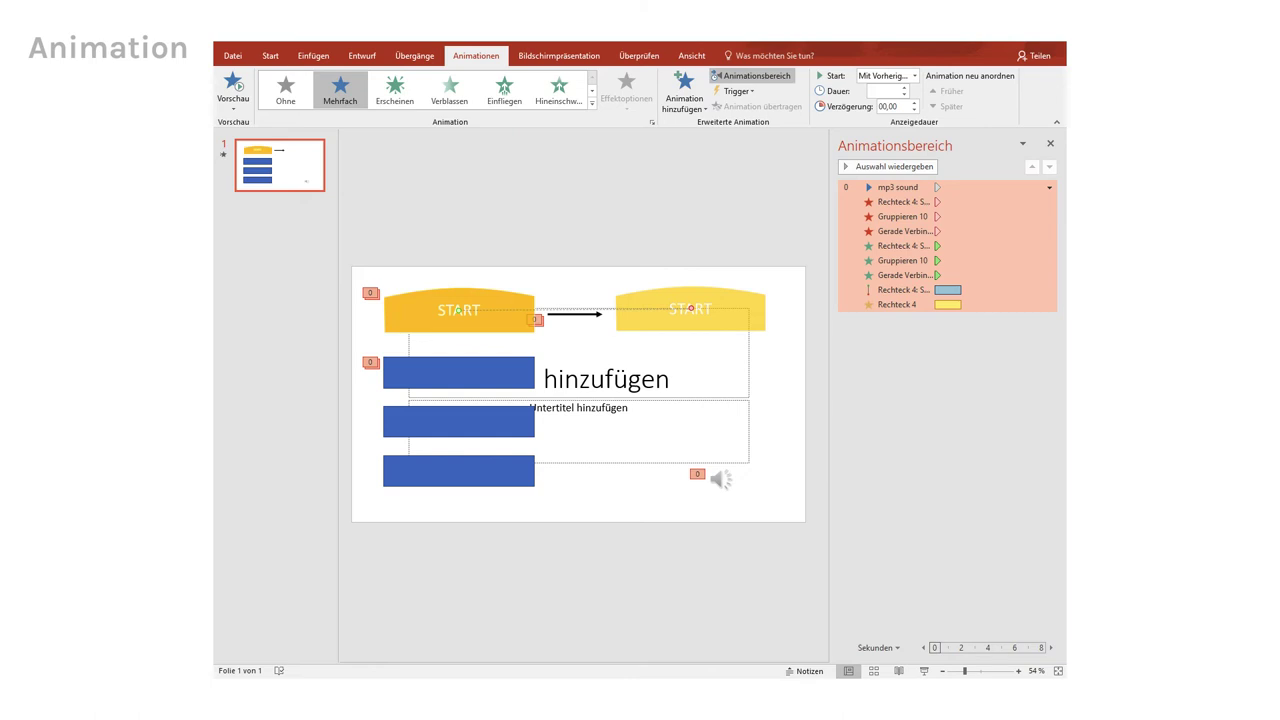
left_click(607, 222)
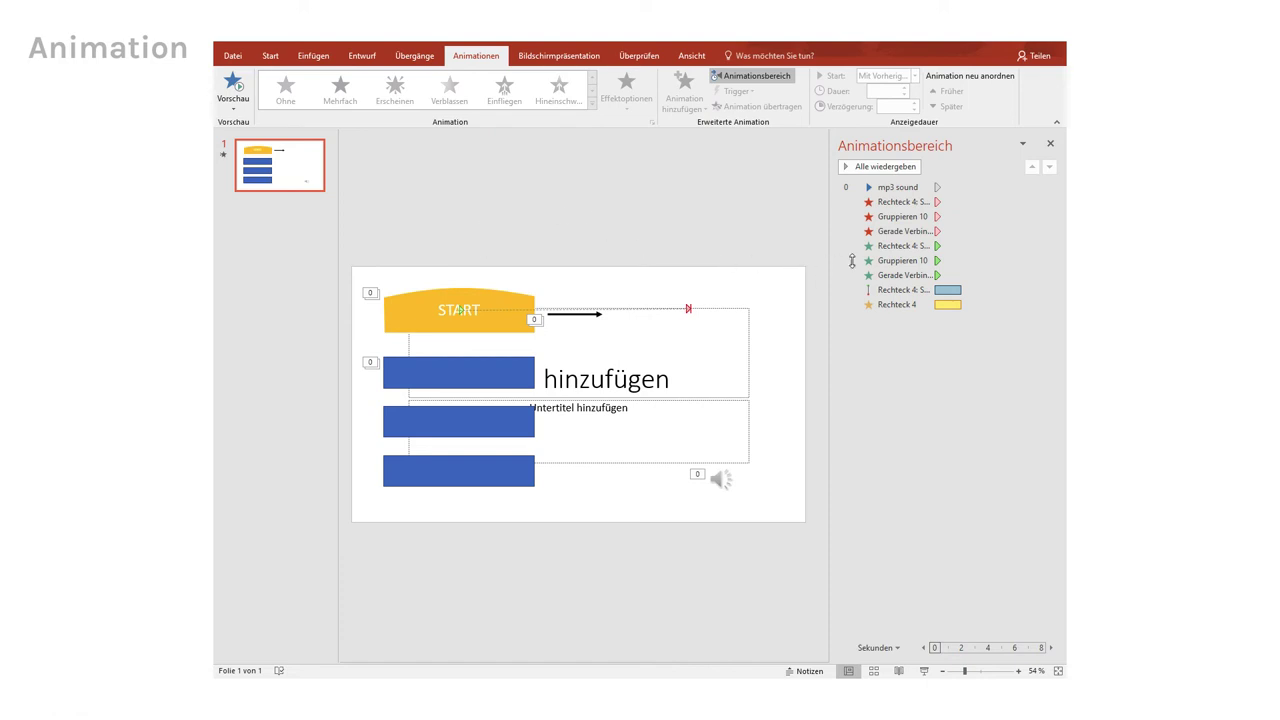
Delay the START entrance 1 s, the blue bars 2 s and the arrow 3 s
left_click(905, 246)
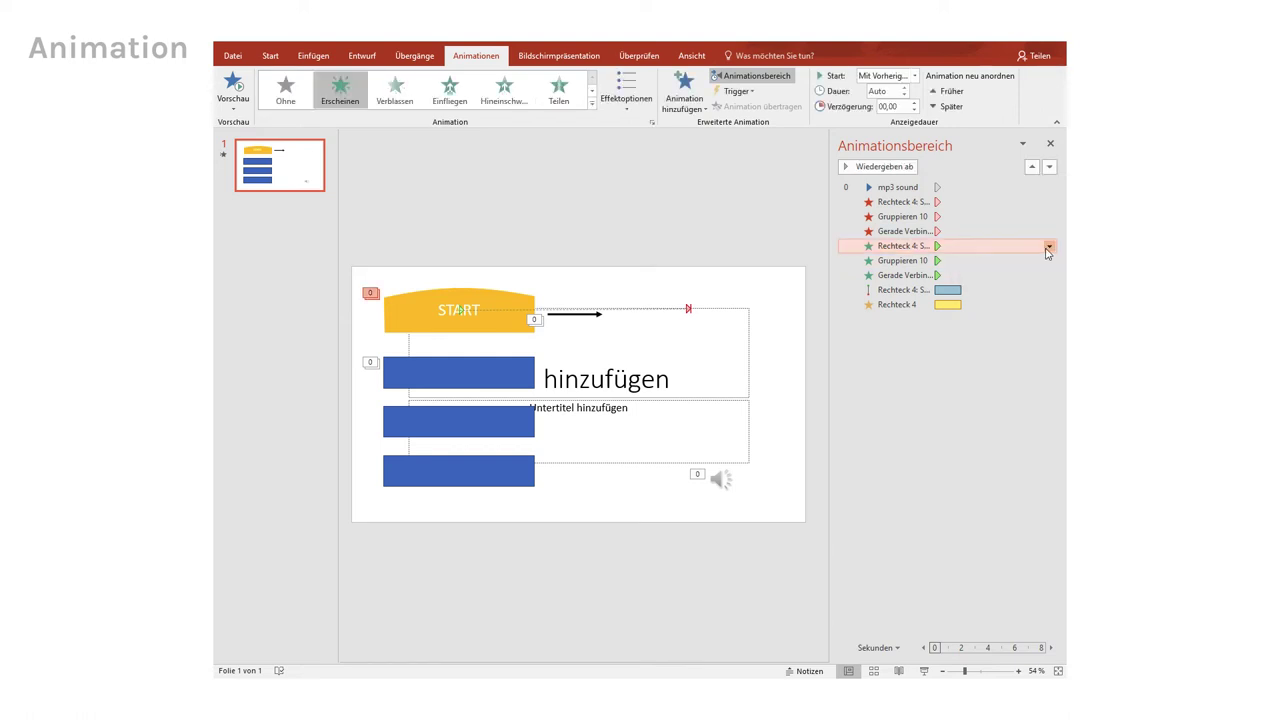
left_click(886, 107)
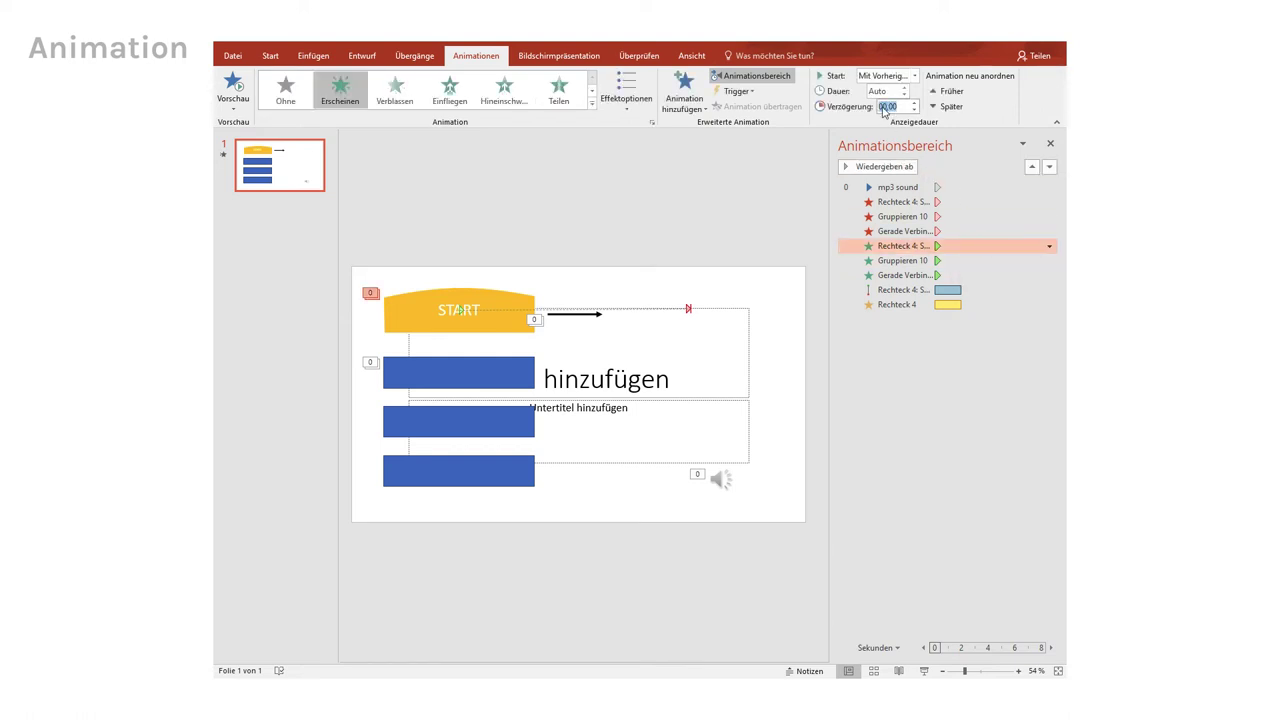
type("1")
key("Return")
left_click(905, 260)
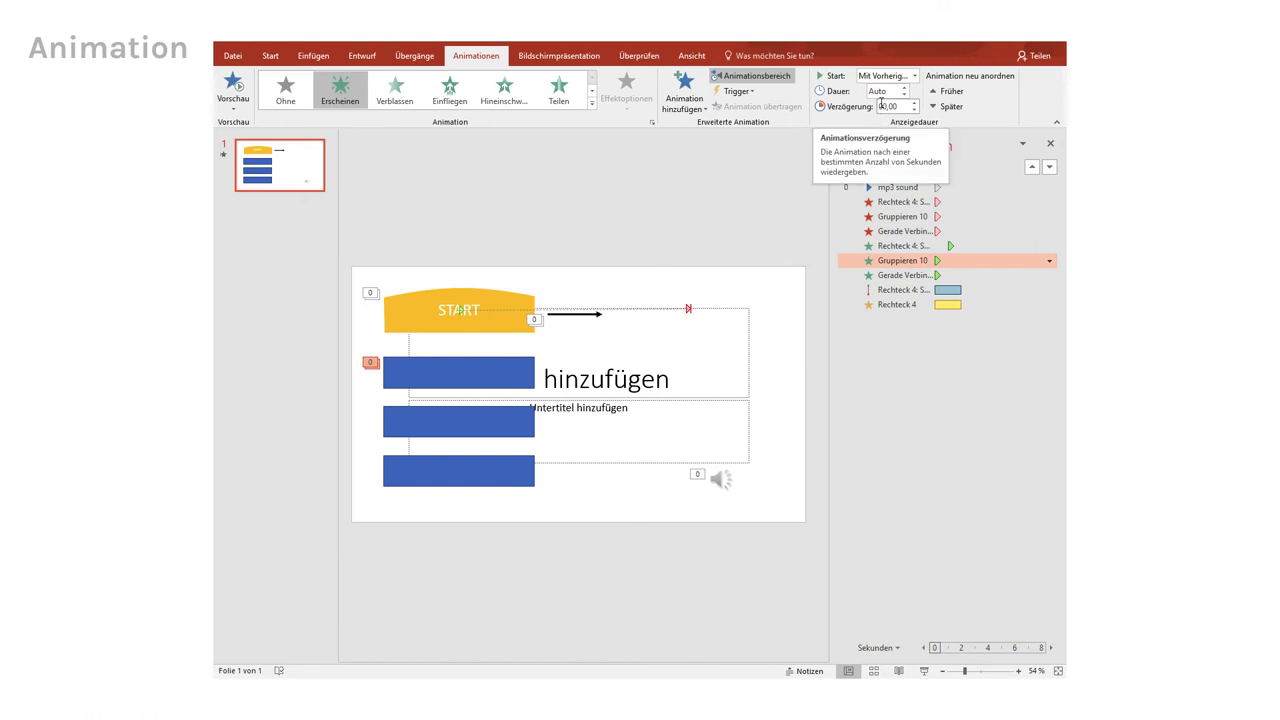
double_click(882, 106)
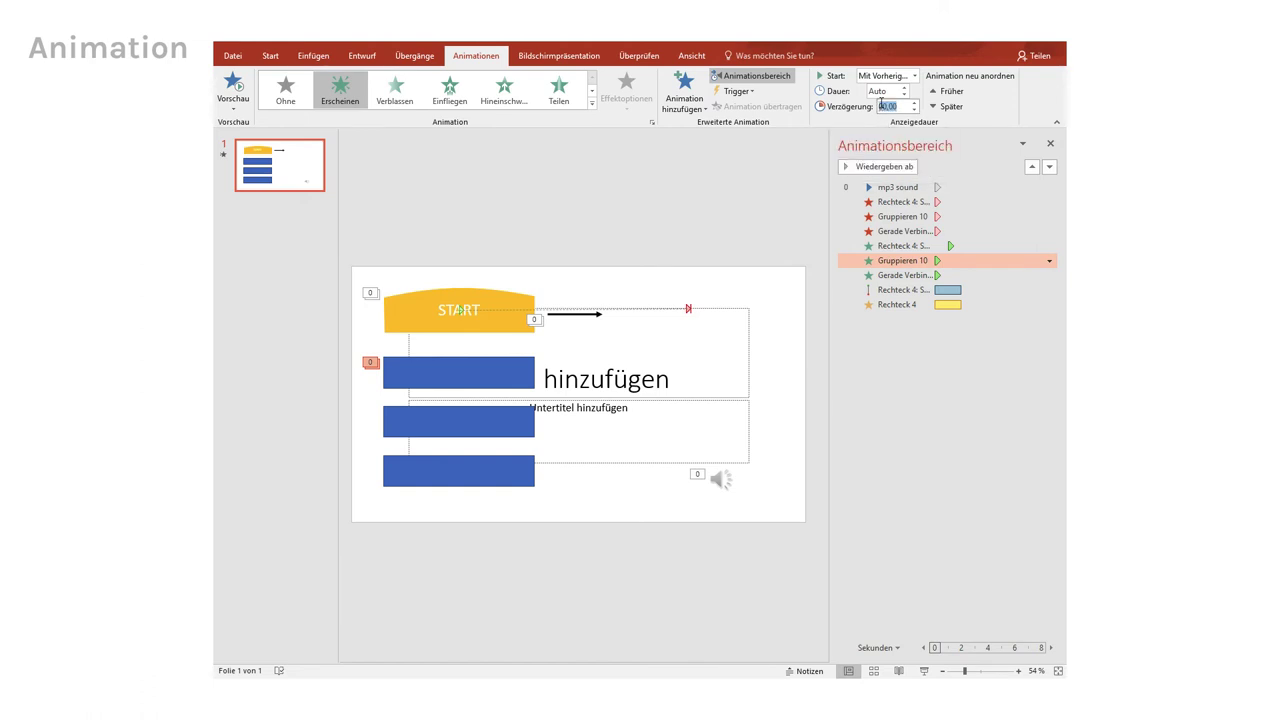
type("2")
key("Return")
left_click(910, 275)
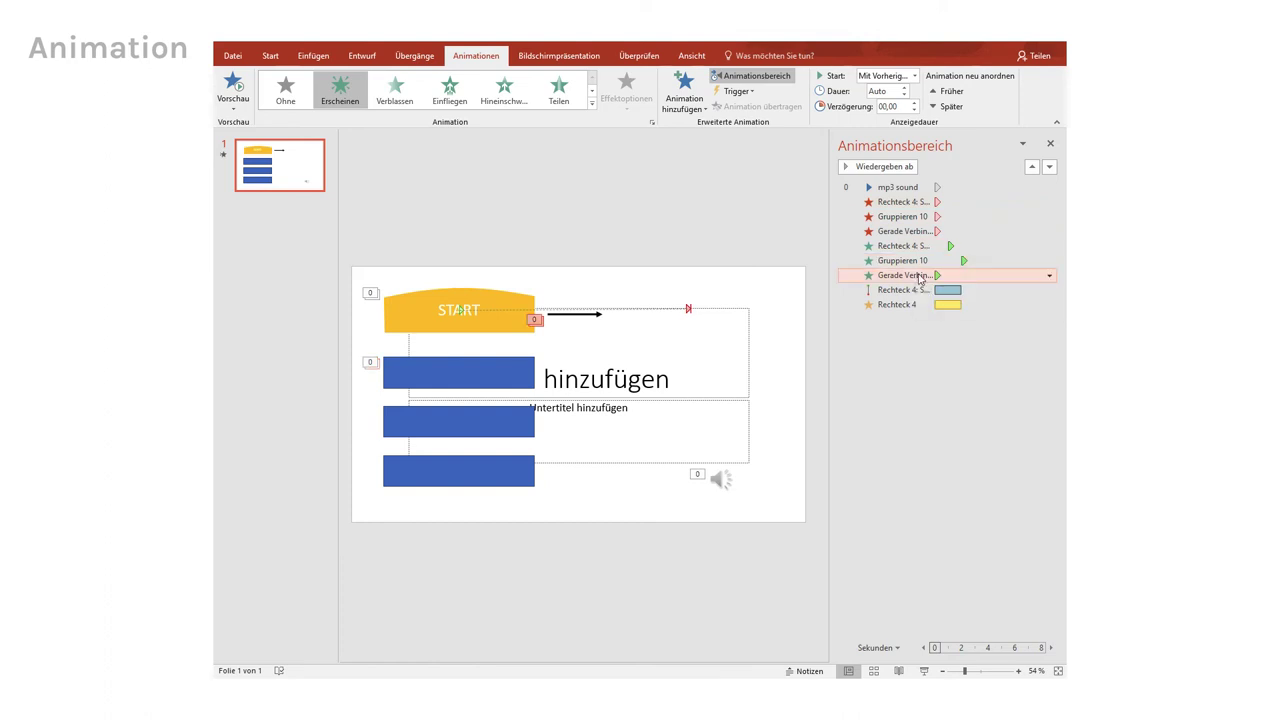
double_click(886, 106)
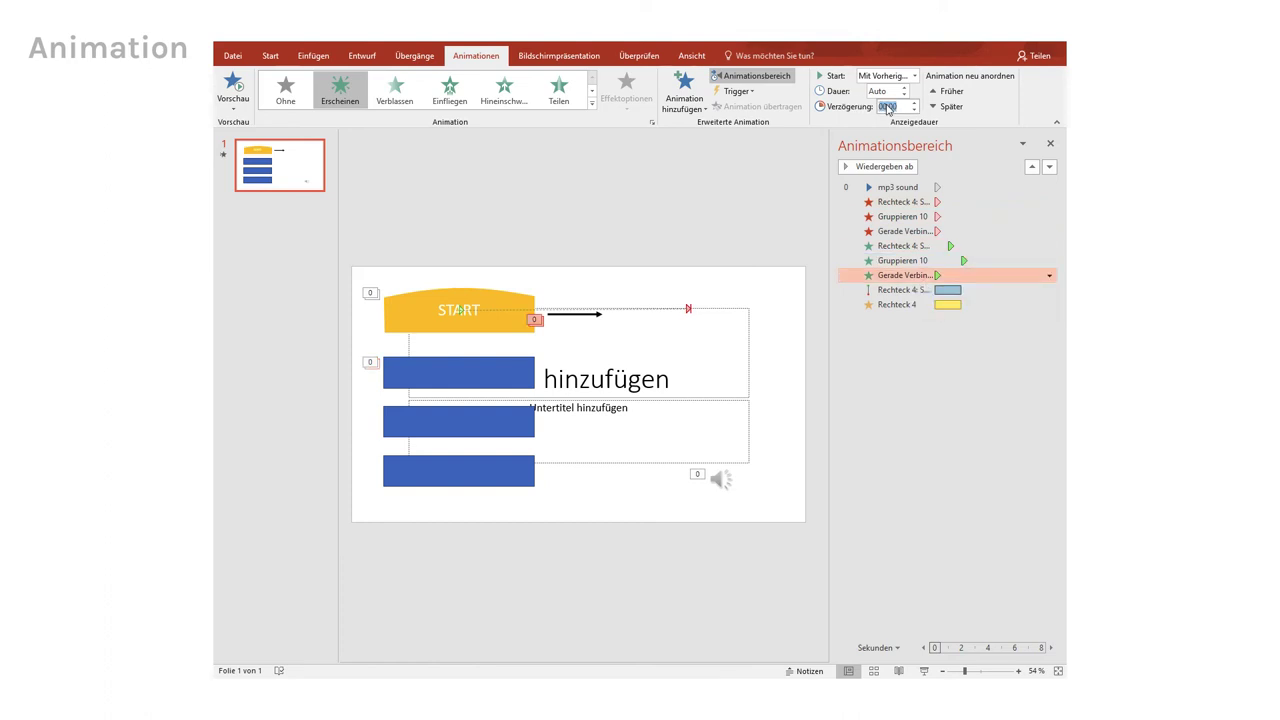
type("3")
key("Return")
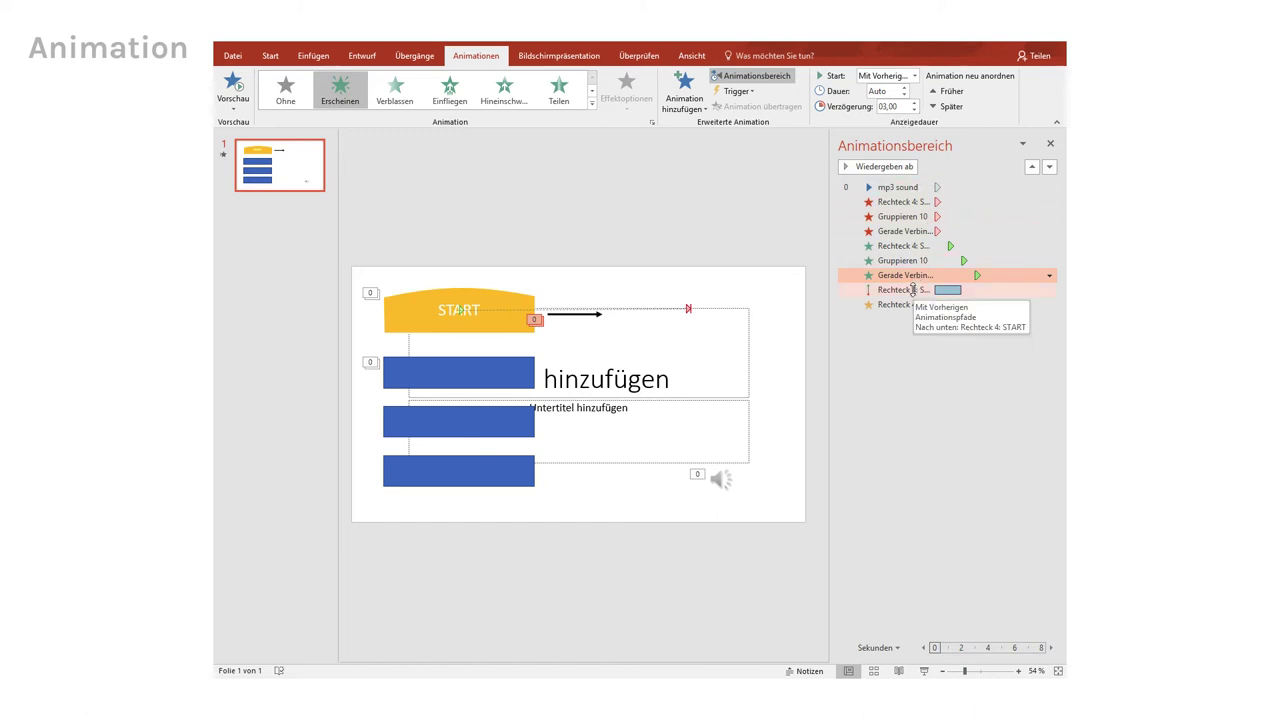
Delay the START motion path 3 s and the Füllfarbe change 5 s
left_click(912, 290)
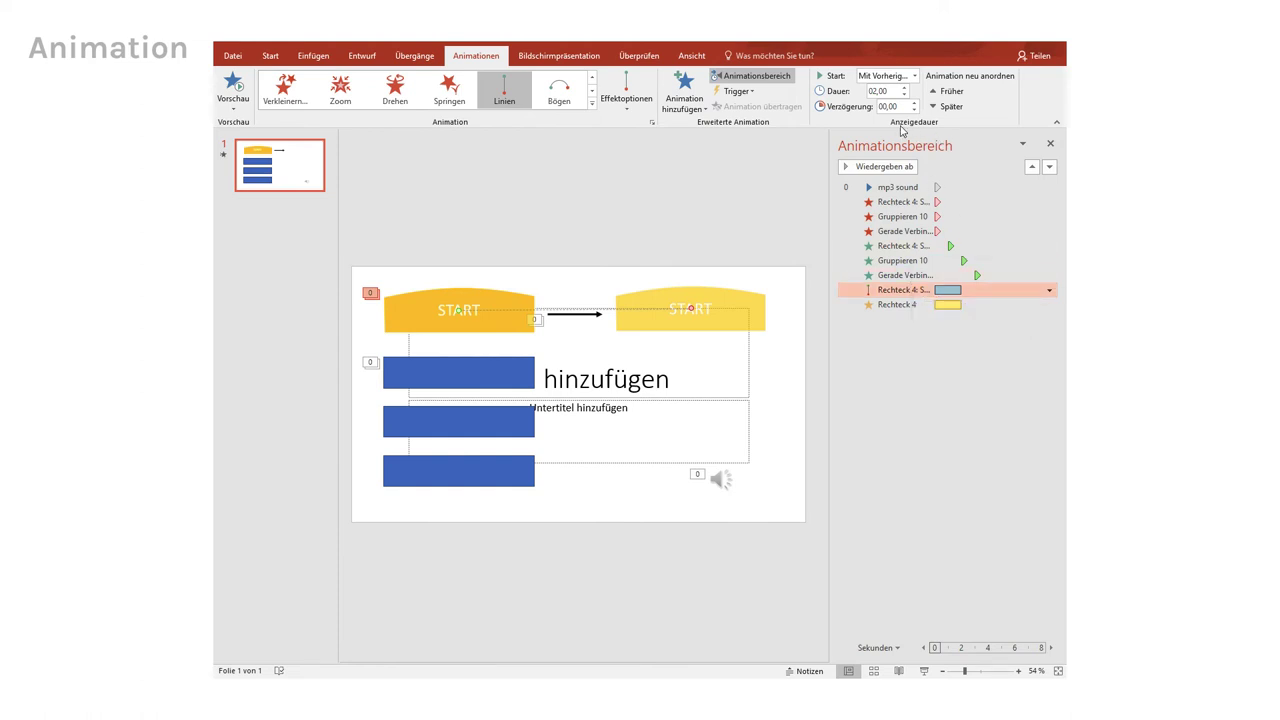
left_click(884, 107)
type("3")
key("Return")
left_click(906, 305)
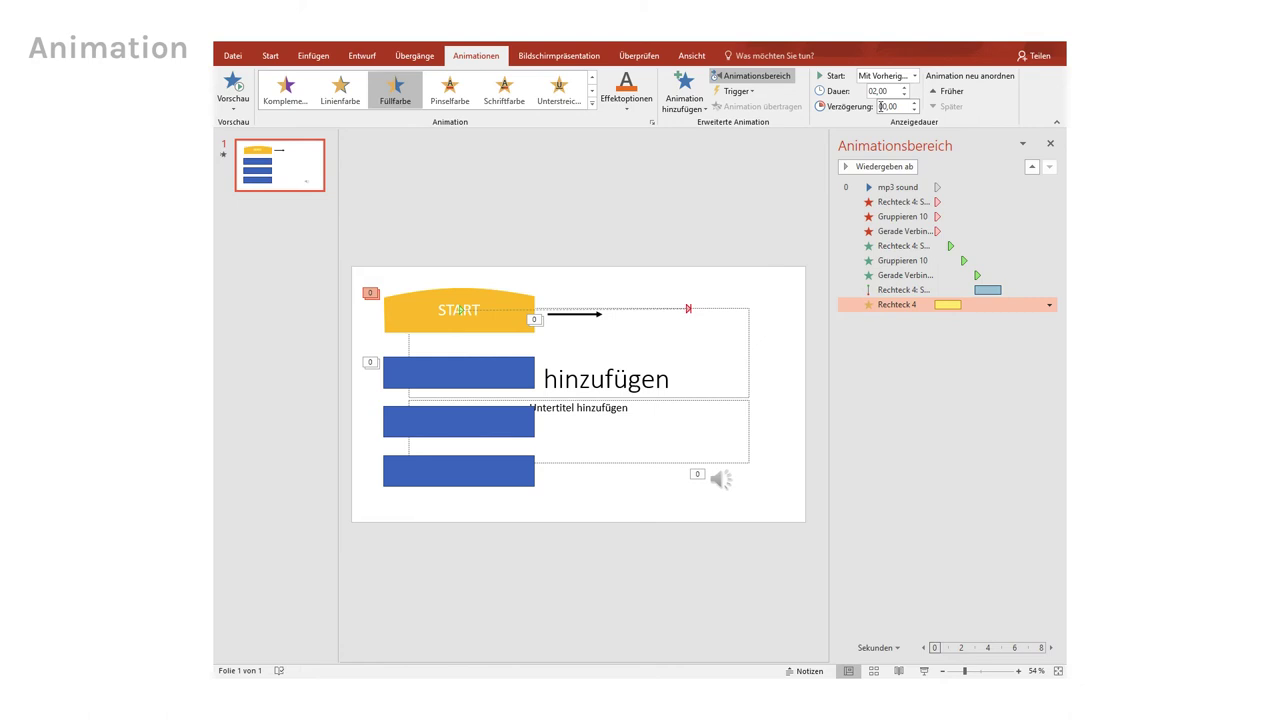
left_click(880, 106)
type("5")
key("Return")
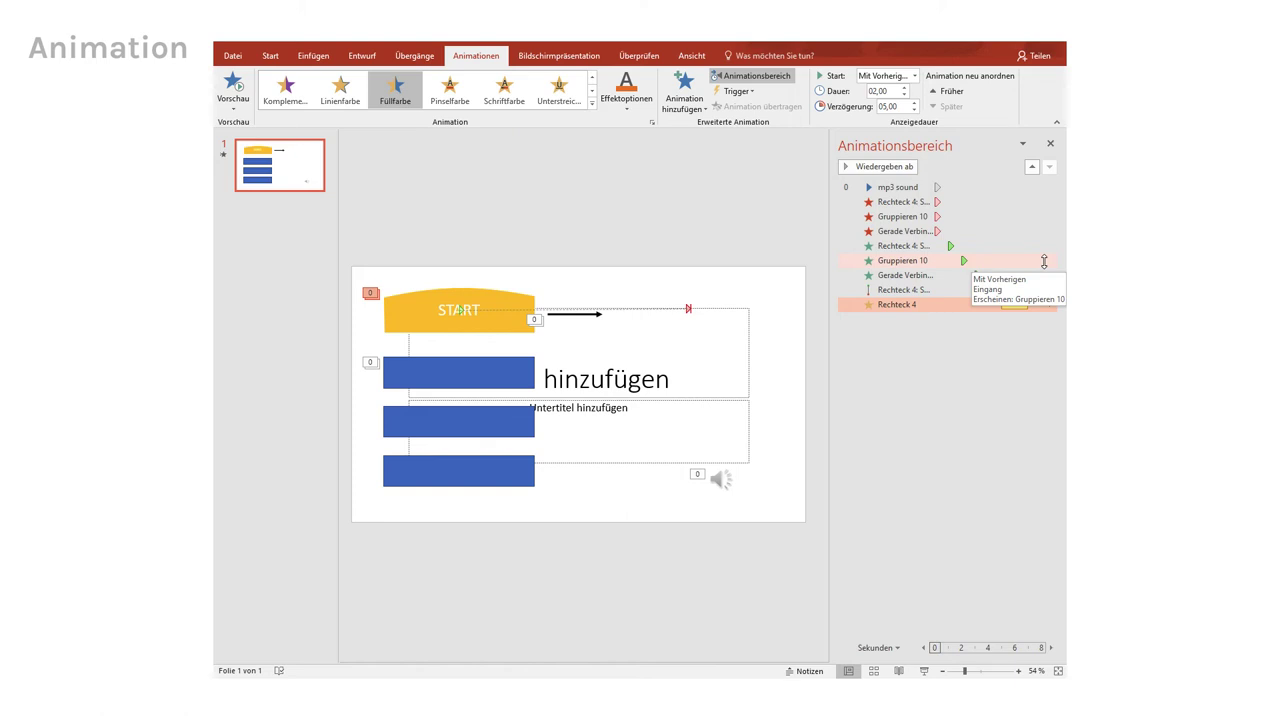
Set the motion path duration to 1.5 seconds, then select the arrow line
left_click(907, 290)
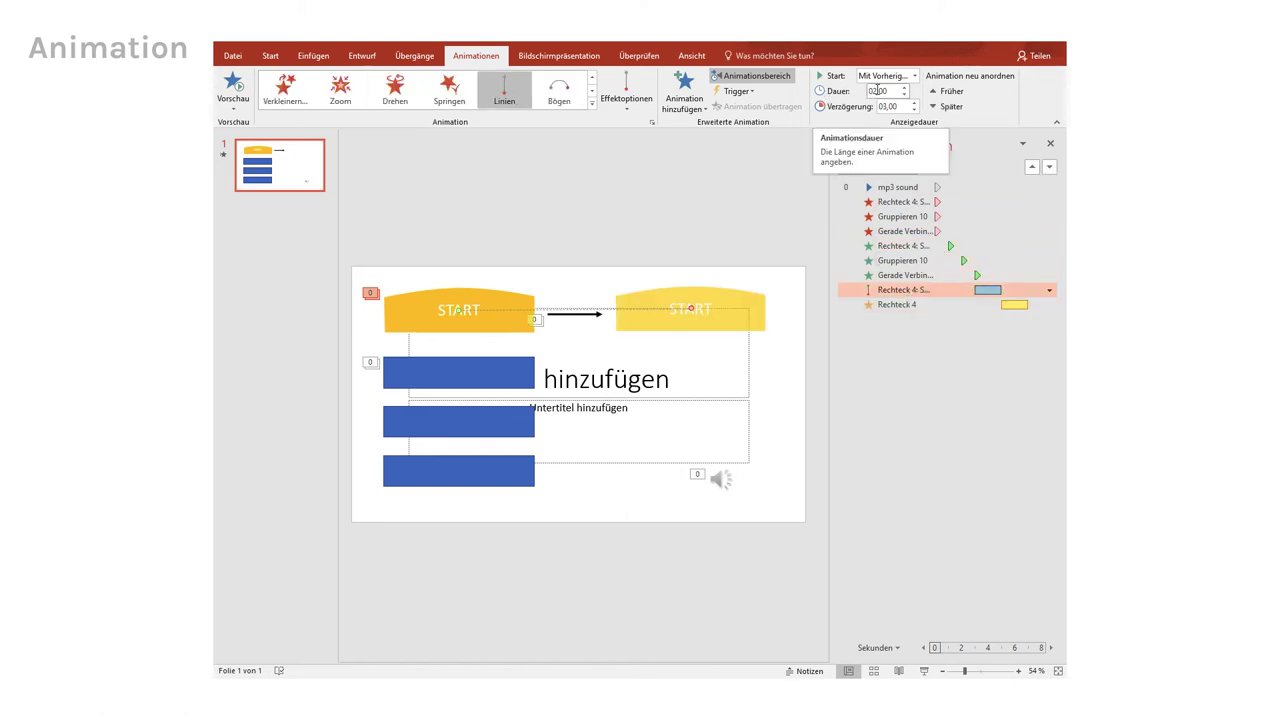
double_click(877, 91)
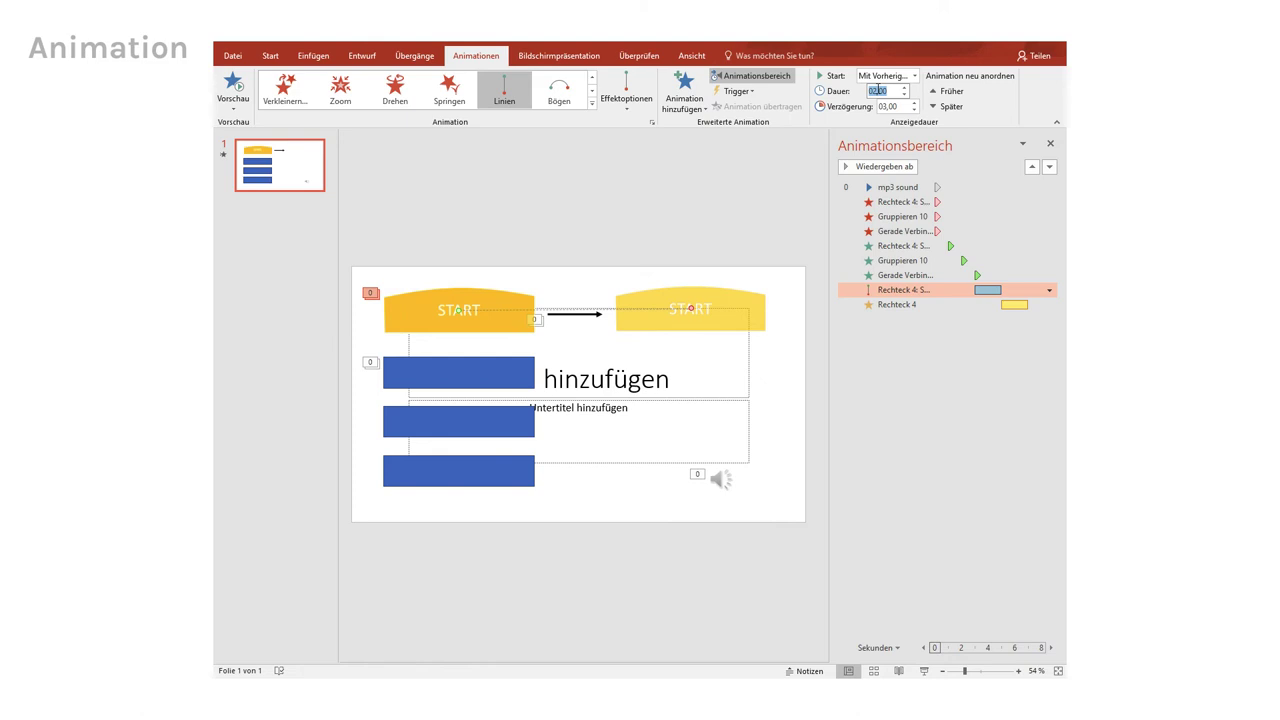
type("1,5")
key("Return")
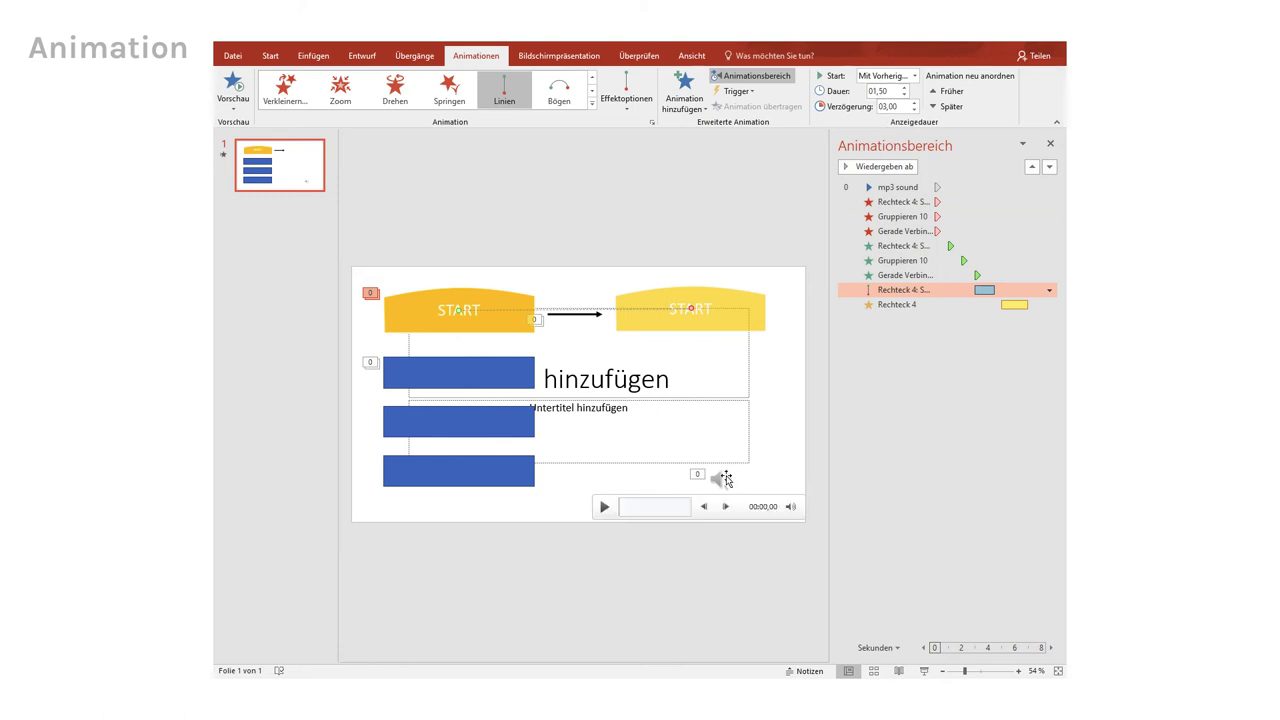
left_click(727, 480)
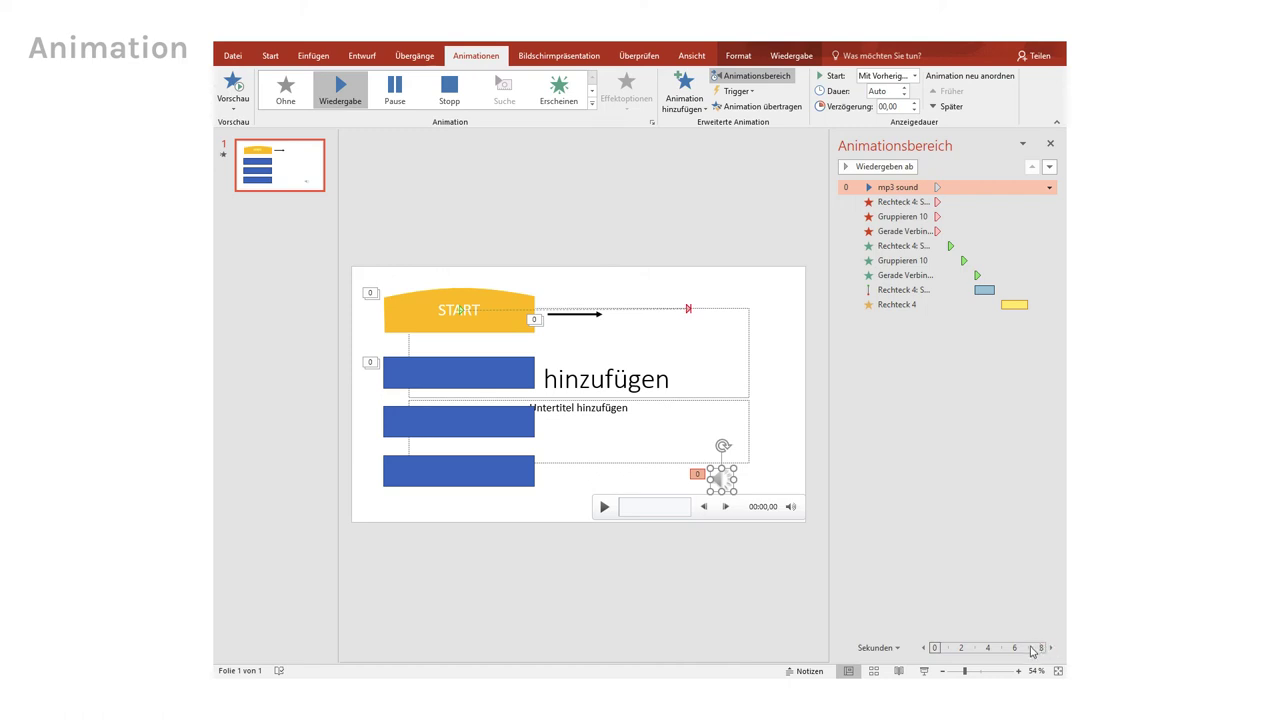
left_click(575, 314)
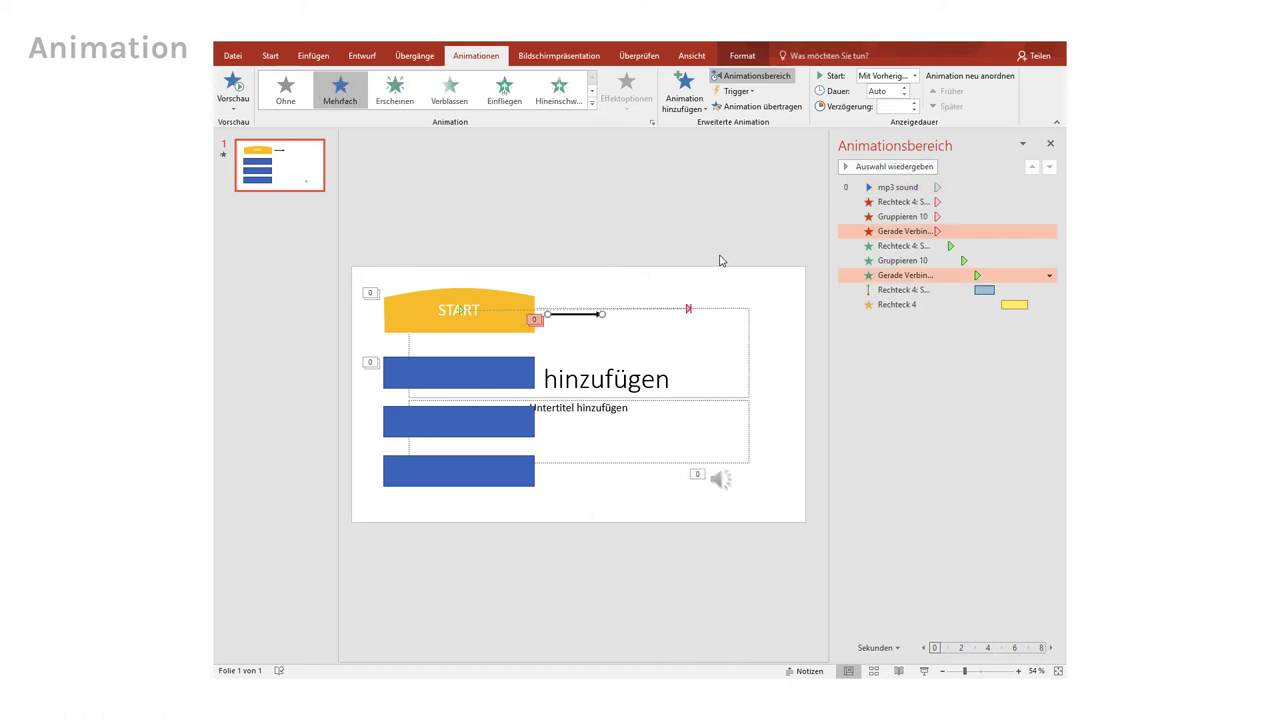
Change the arrow's entrance to Wischen Von links and preview the slide's animations
left_click(889, 276)
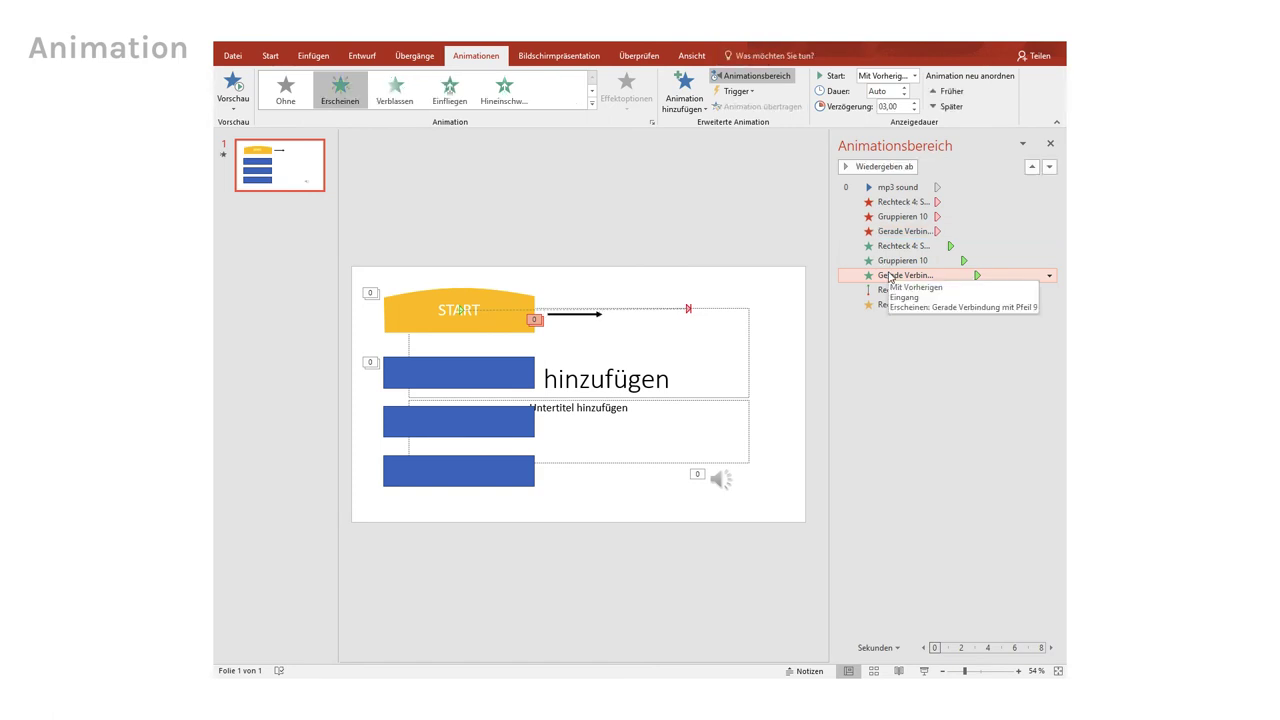
left_click_drag(889, 276, 846, 254)
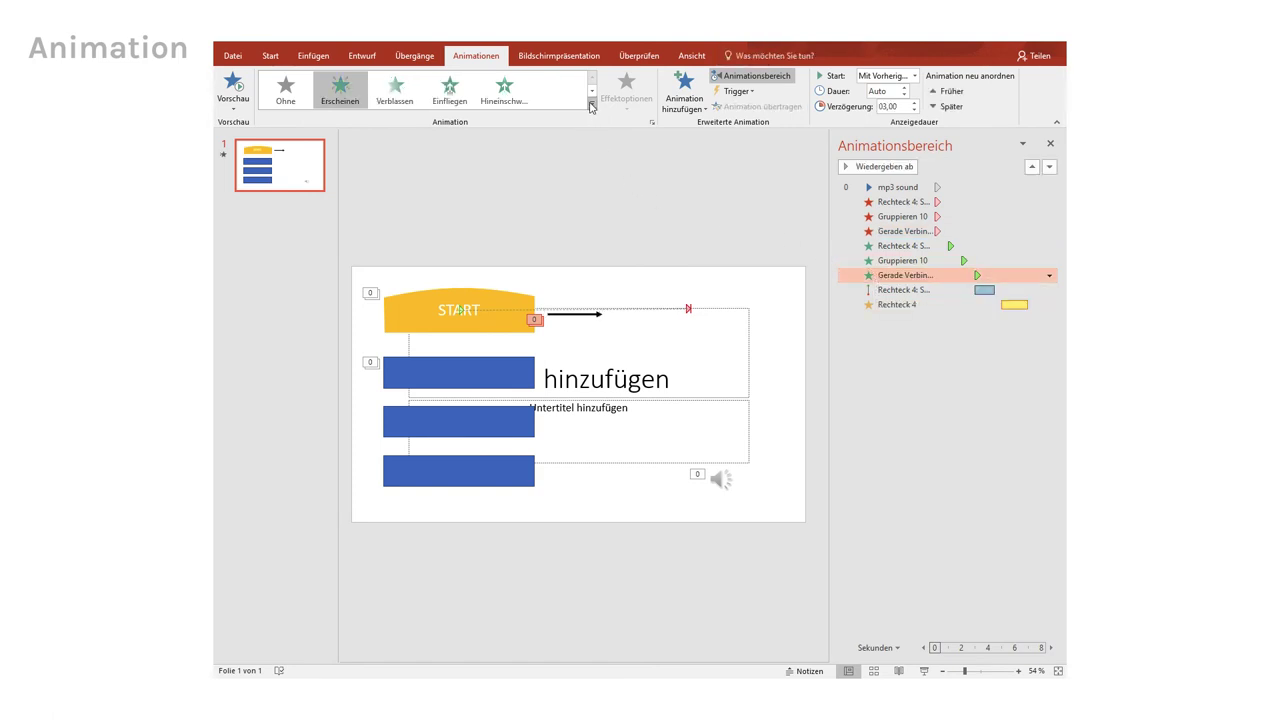
left_click(592, 103)
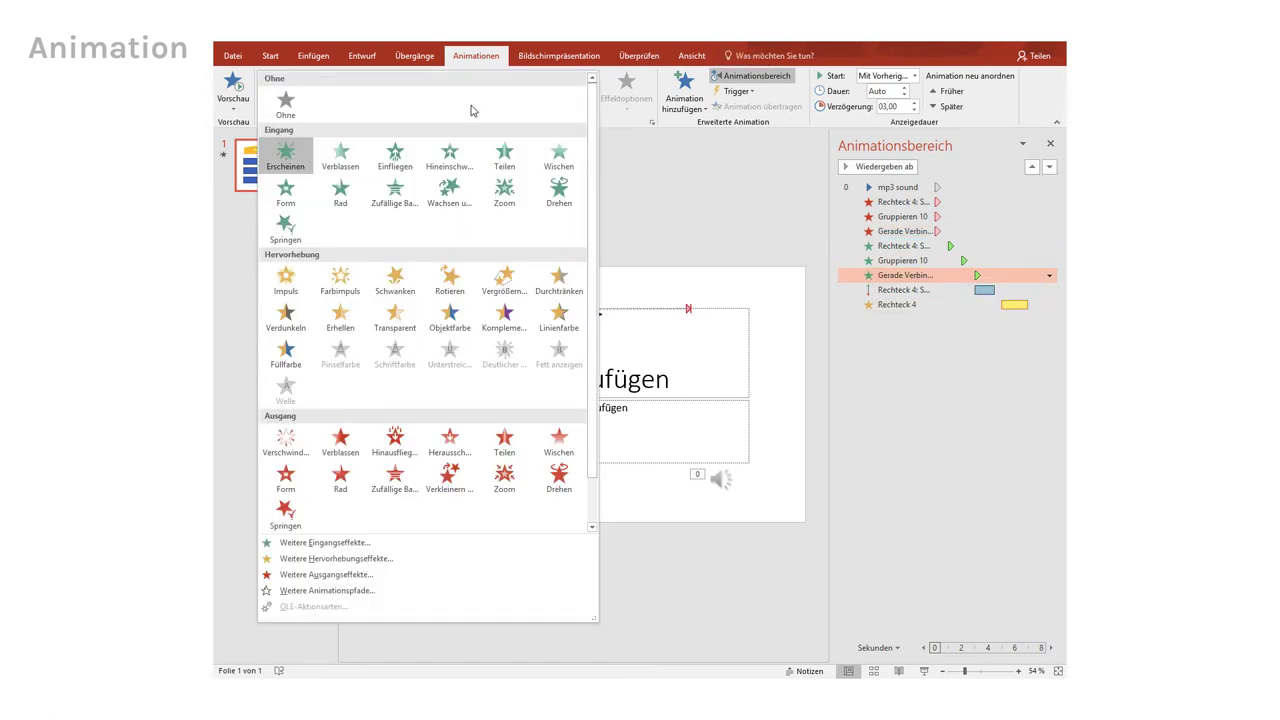
left_click(560, 150)
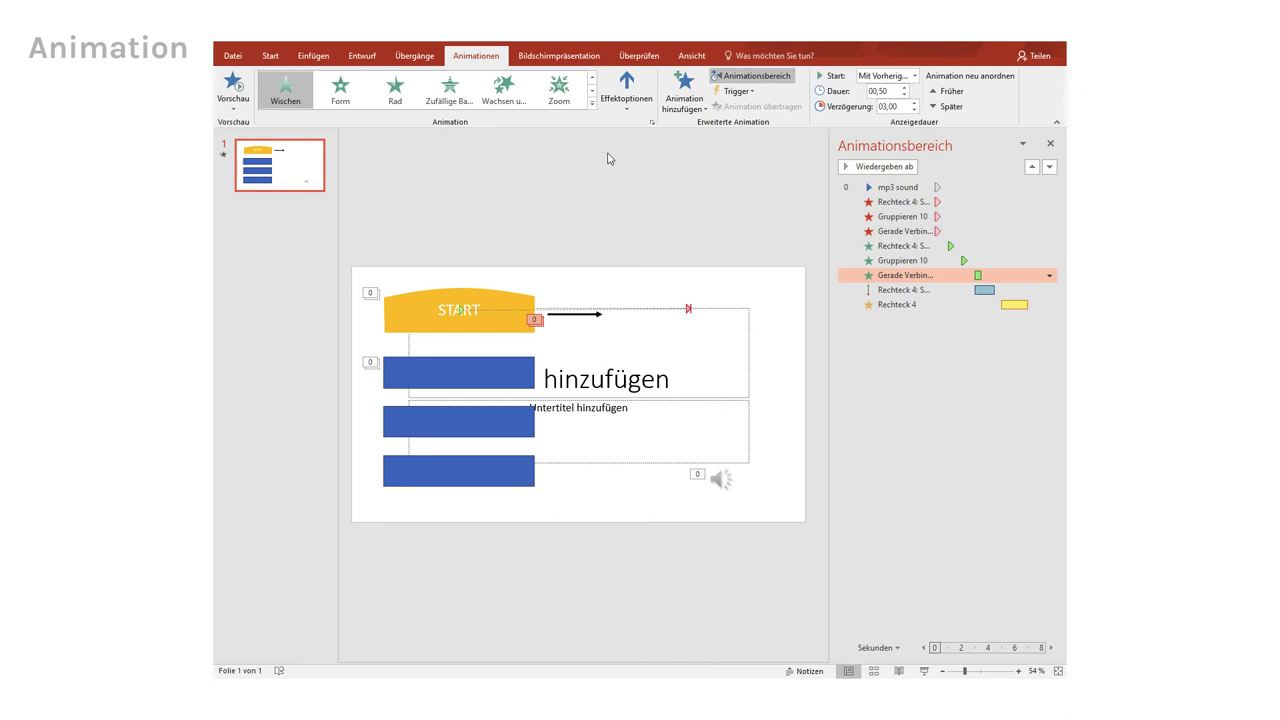
left_click(632, 108)
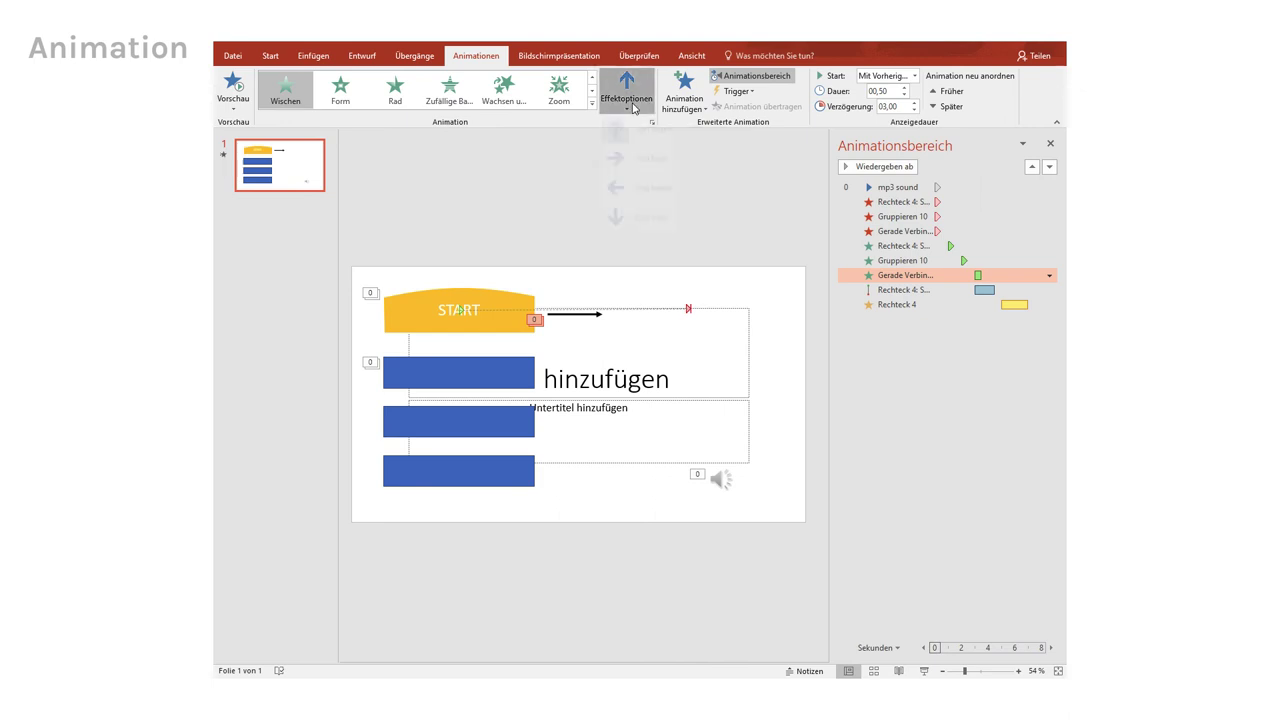
left_click(636, 174)
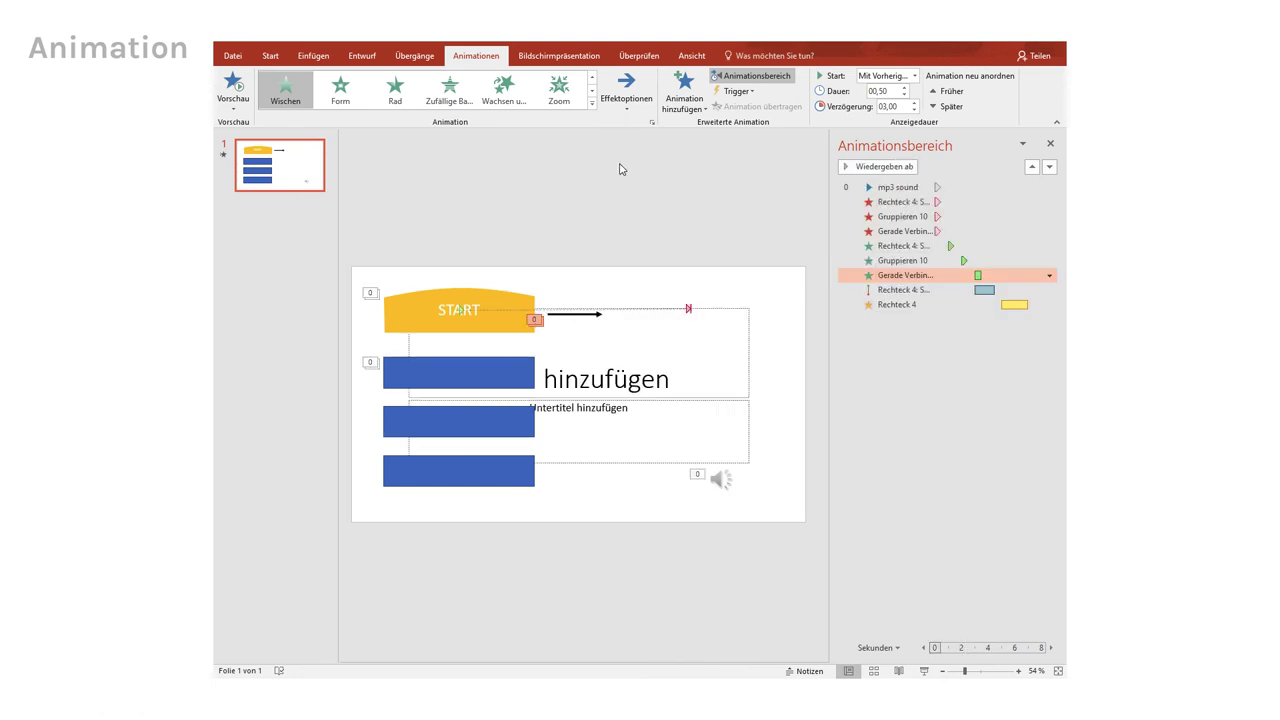
left_click(240, 89)
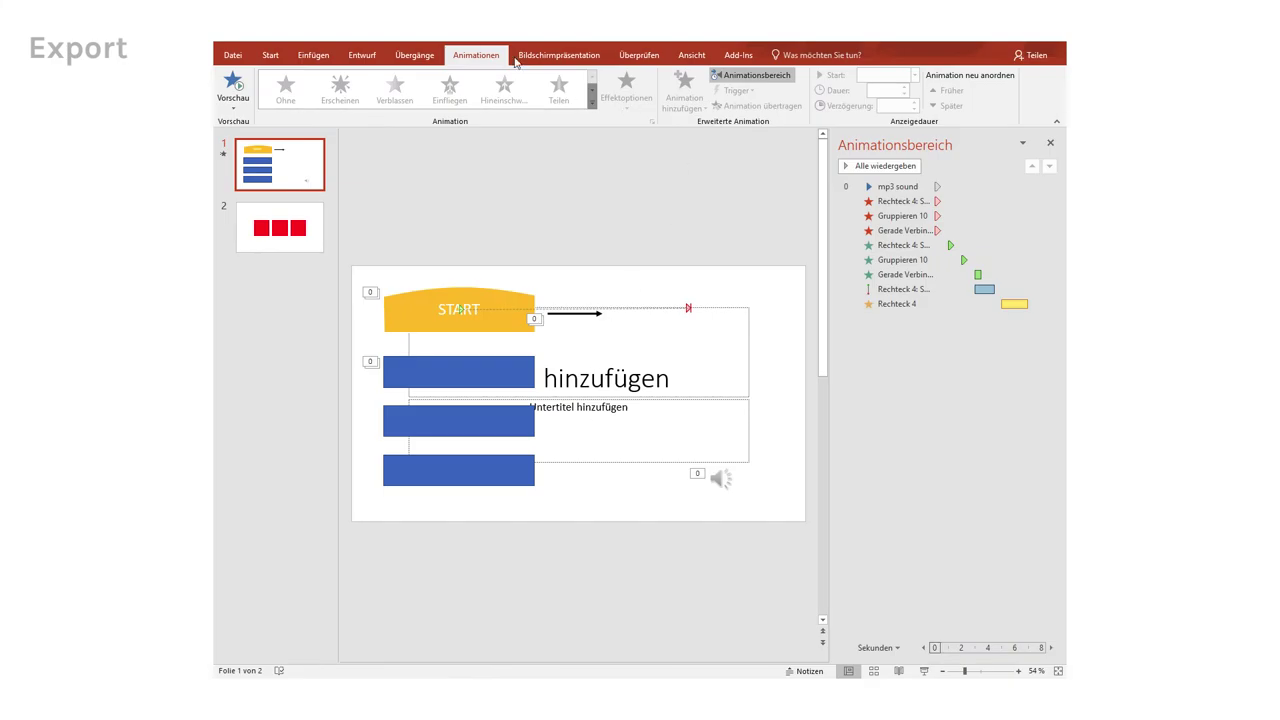
Show the Übergänge settings and switch to slide 2 with the three red squares
left_click(421, 56)
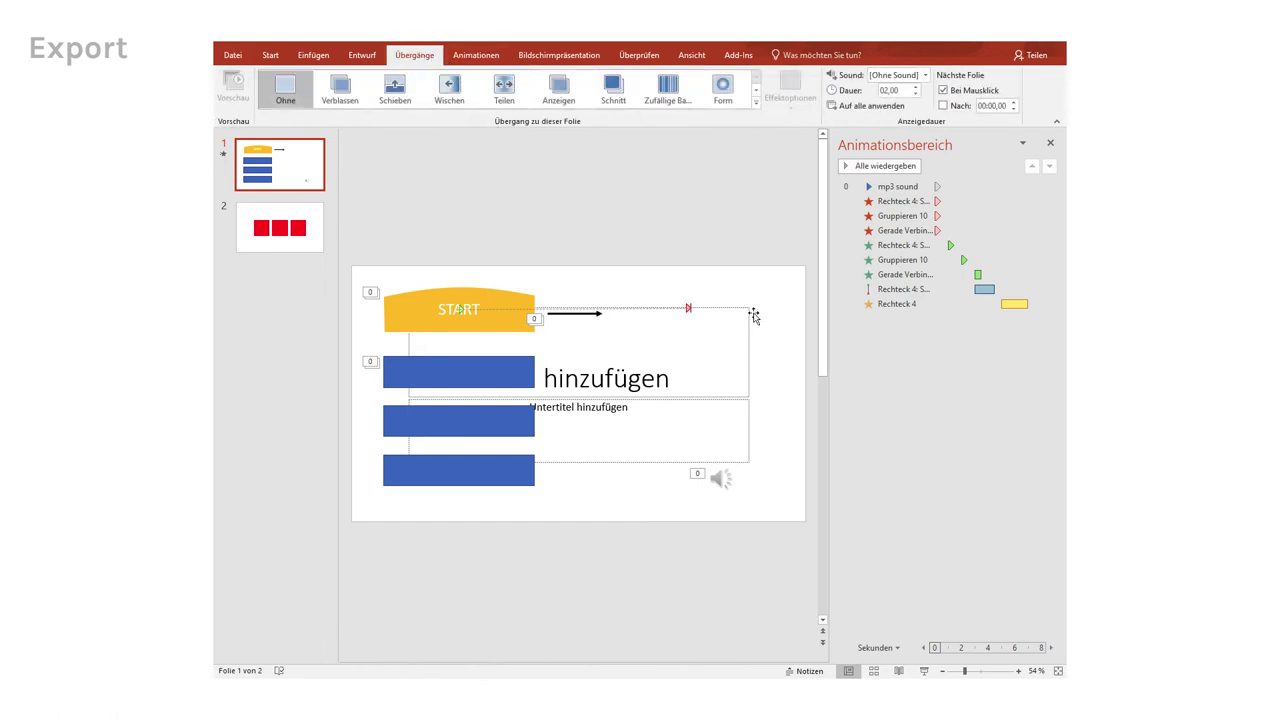
left_click(717, 480)
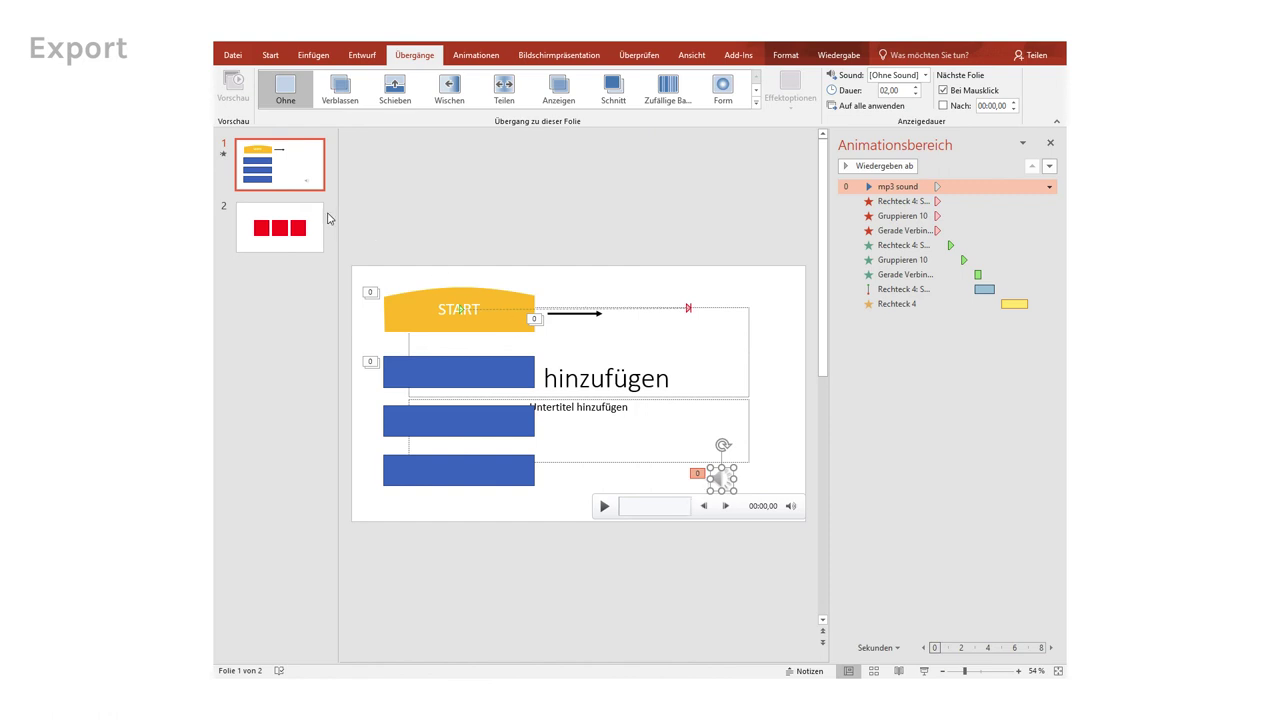
left_click(308, 222)
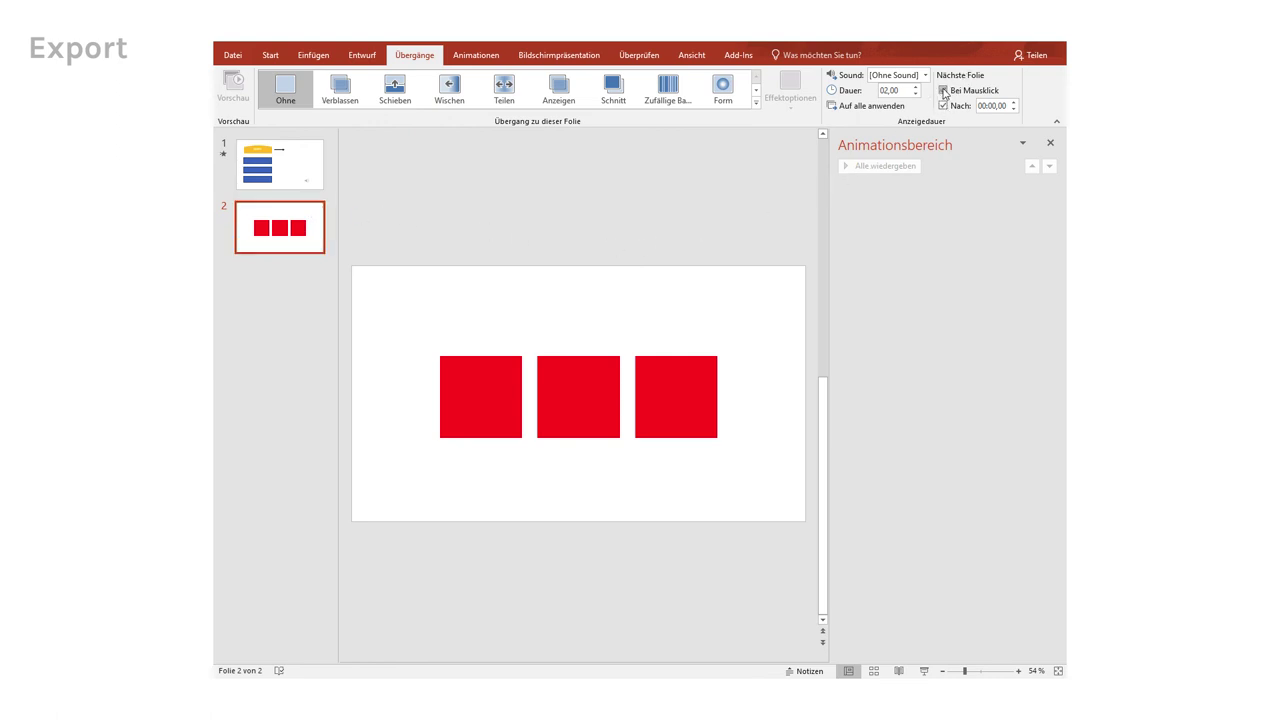
Make slide 2 advance automatically after a set time and stop the previous sound
left_click(943, 90)
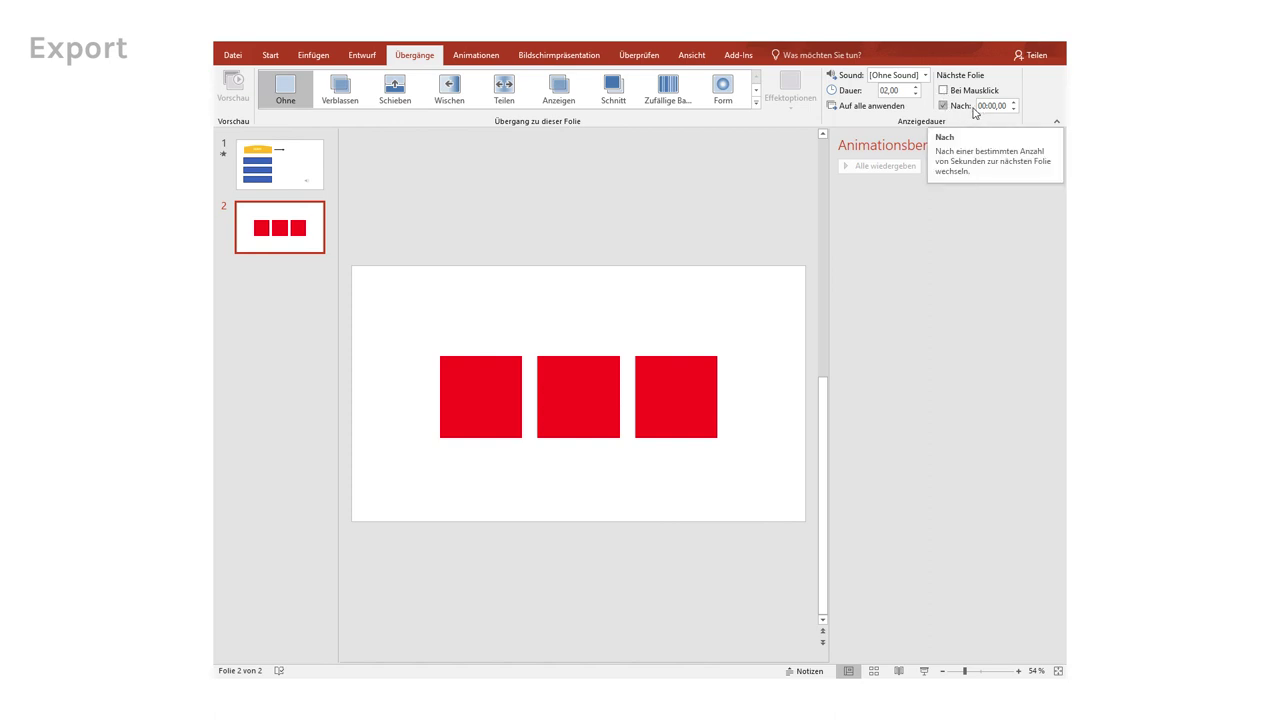
double_click(987, 105)
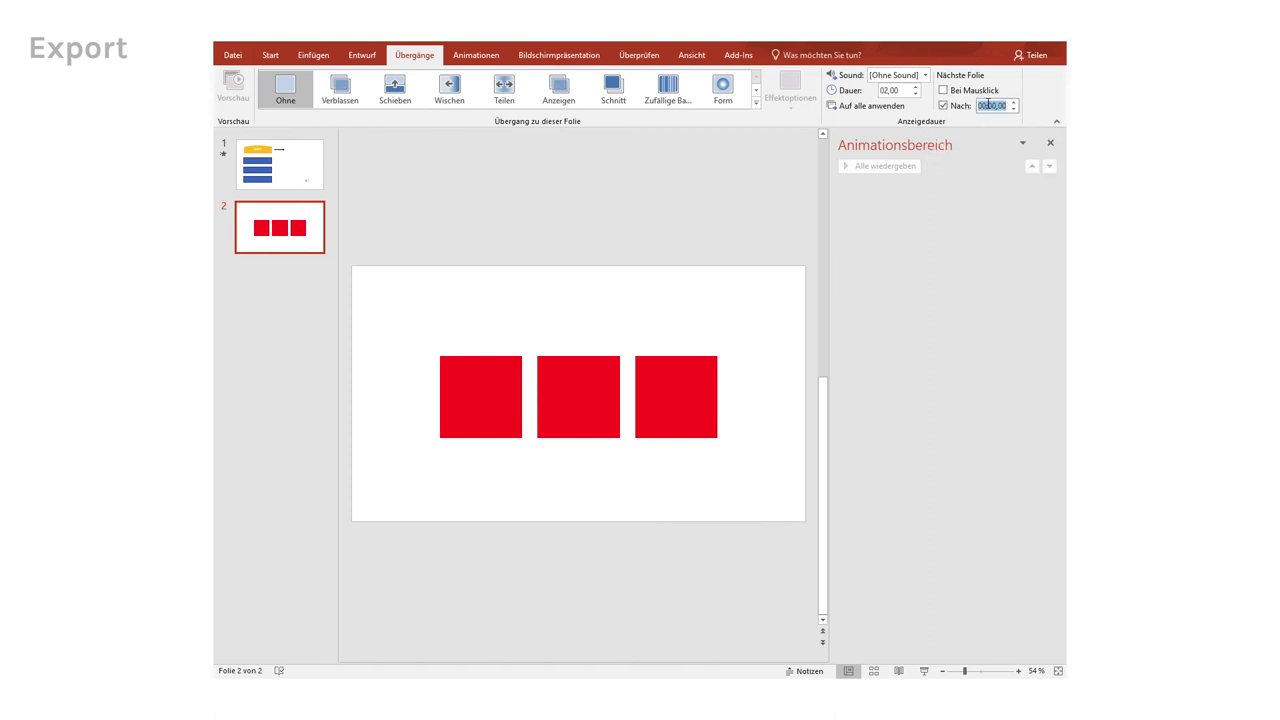
left_click(985, 105)
left_click(926, 77)
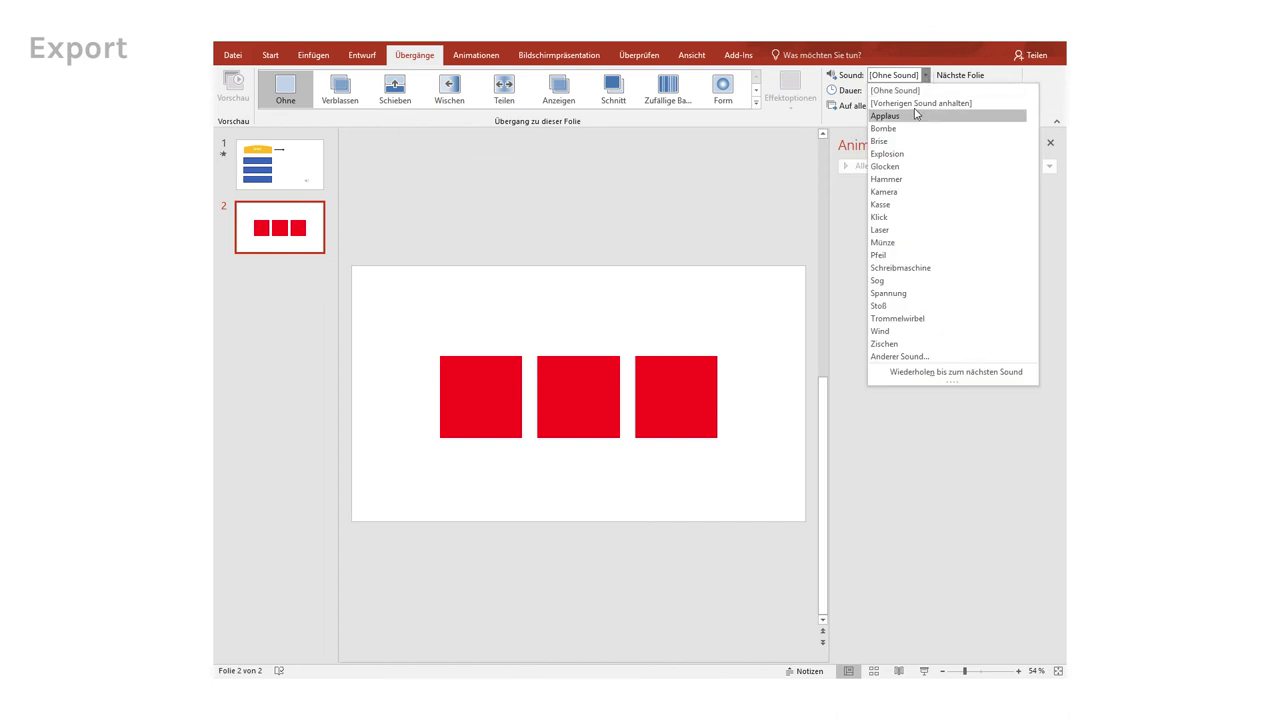
left_click(916, 104)
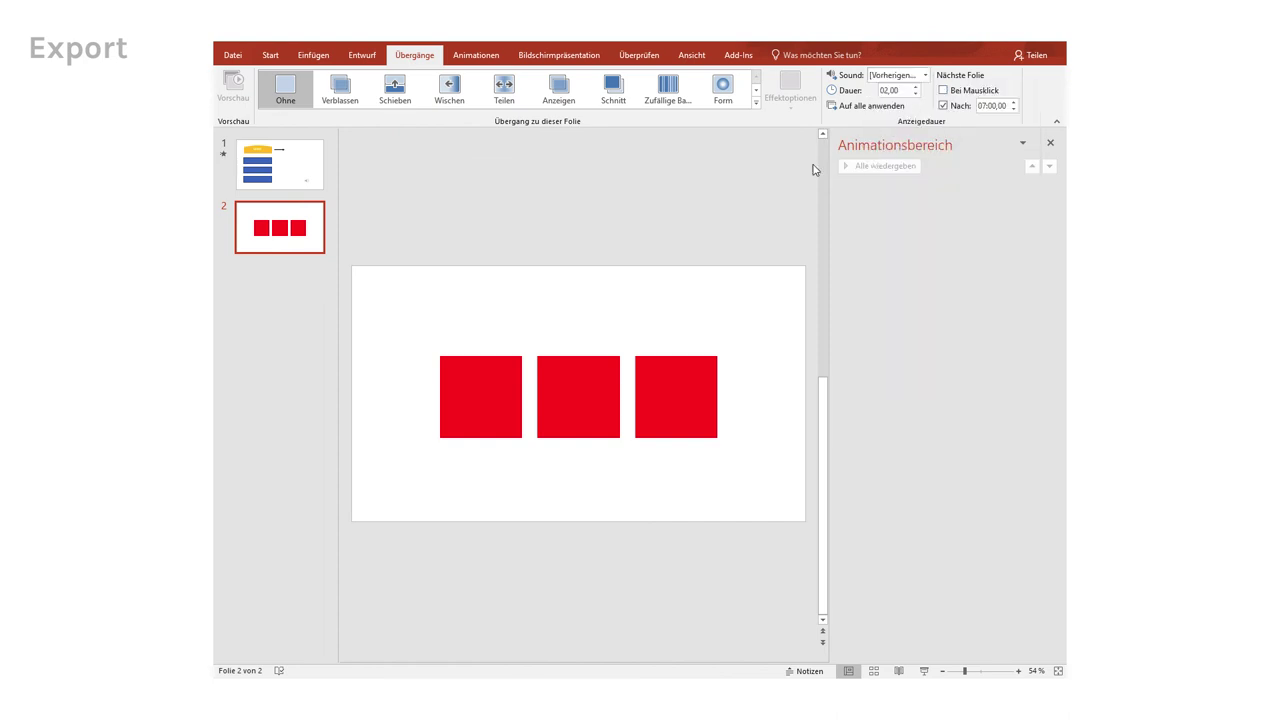
Give slide 1 [Vorherigen Sound anhalten] and automatic advance instead of Bei Mausklick
left_click(304, 162)
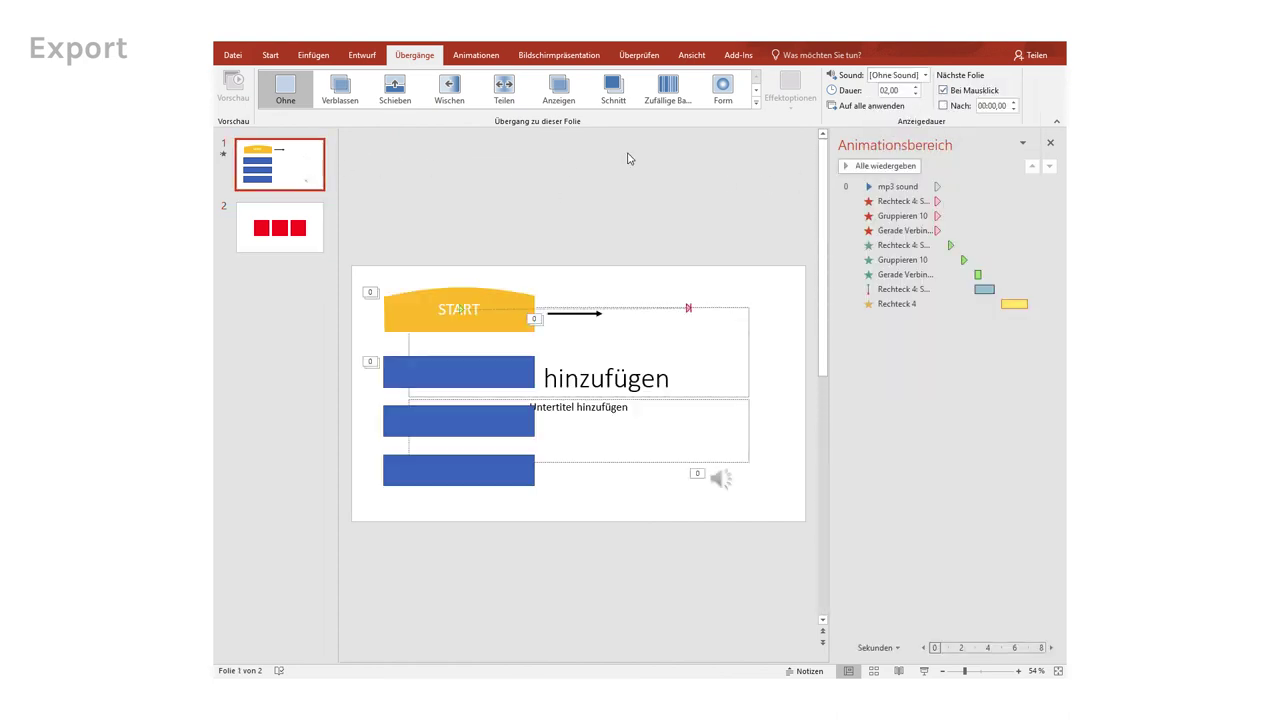
left_click(925, 78)
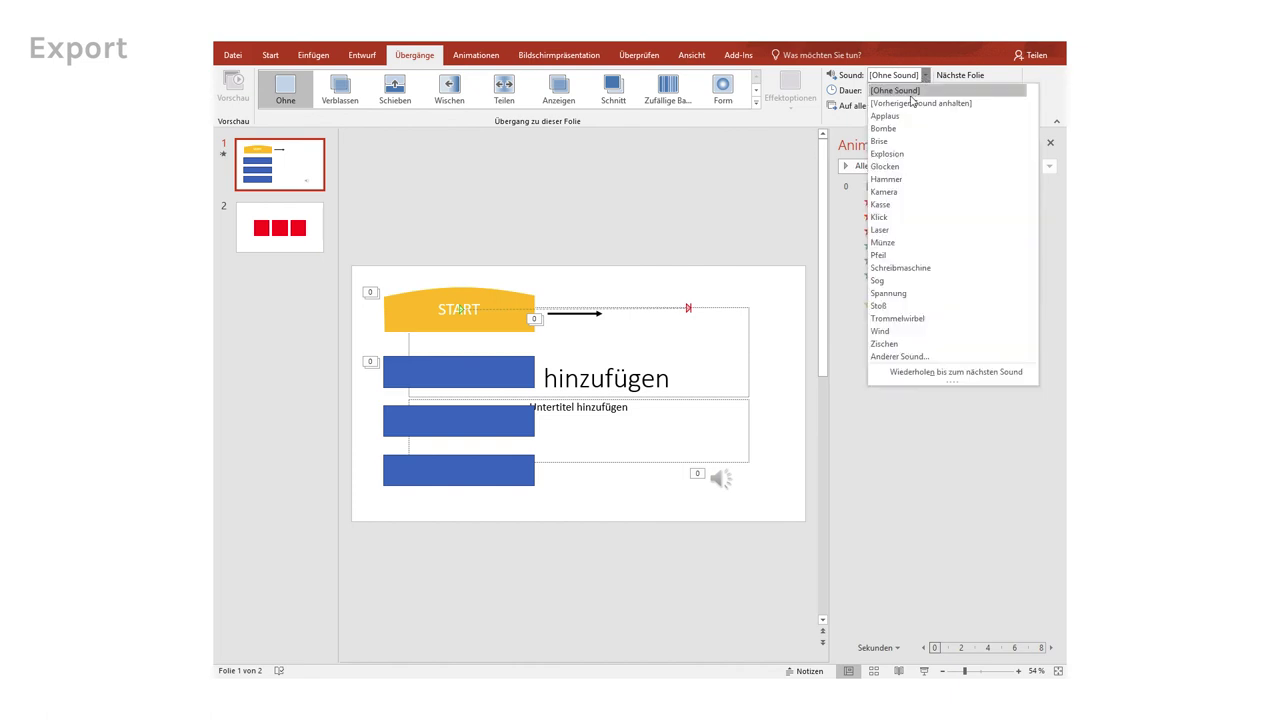
left_click(910, 102)
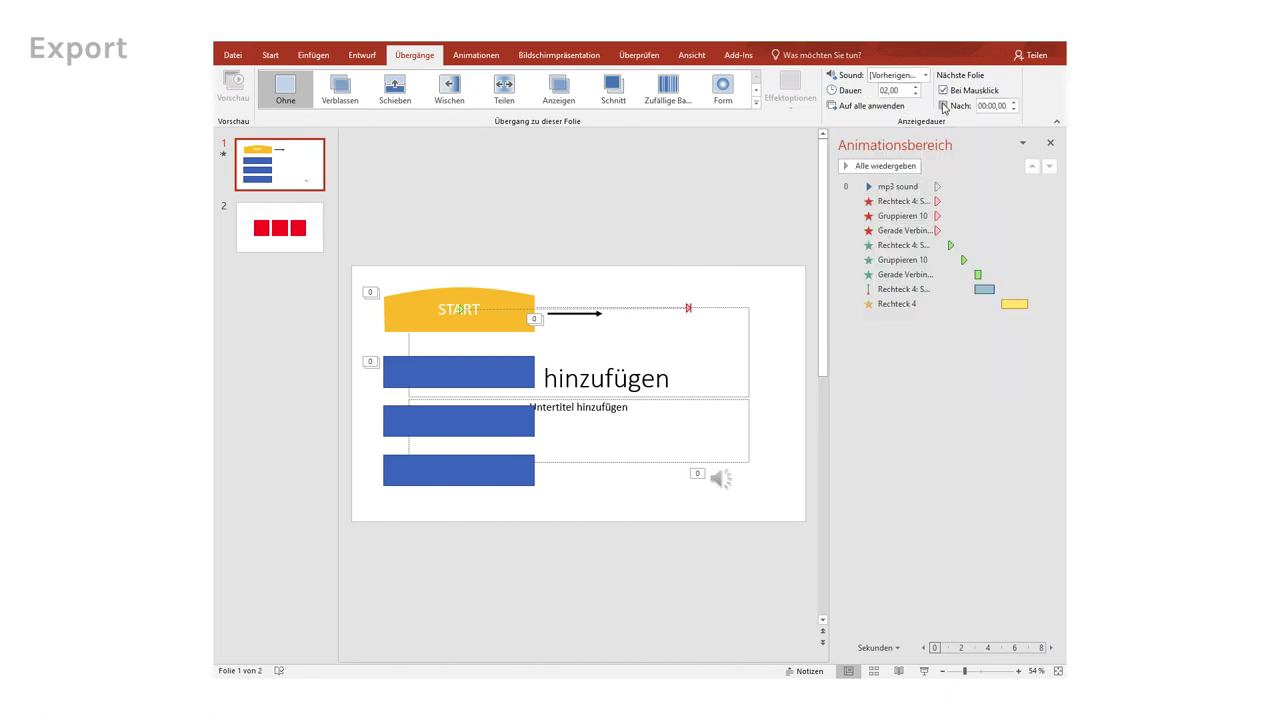
left_click(943, 105)
left_click(943, 90)
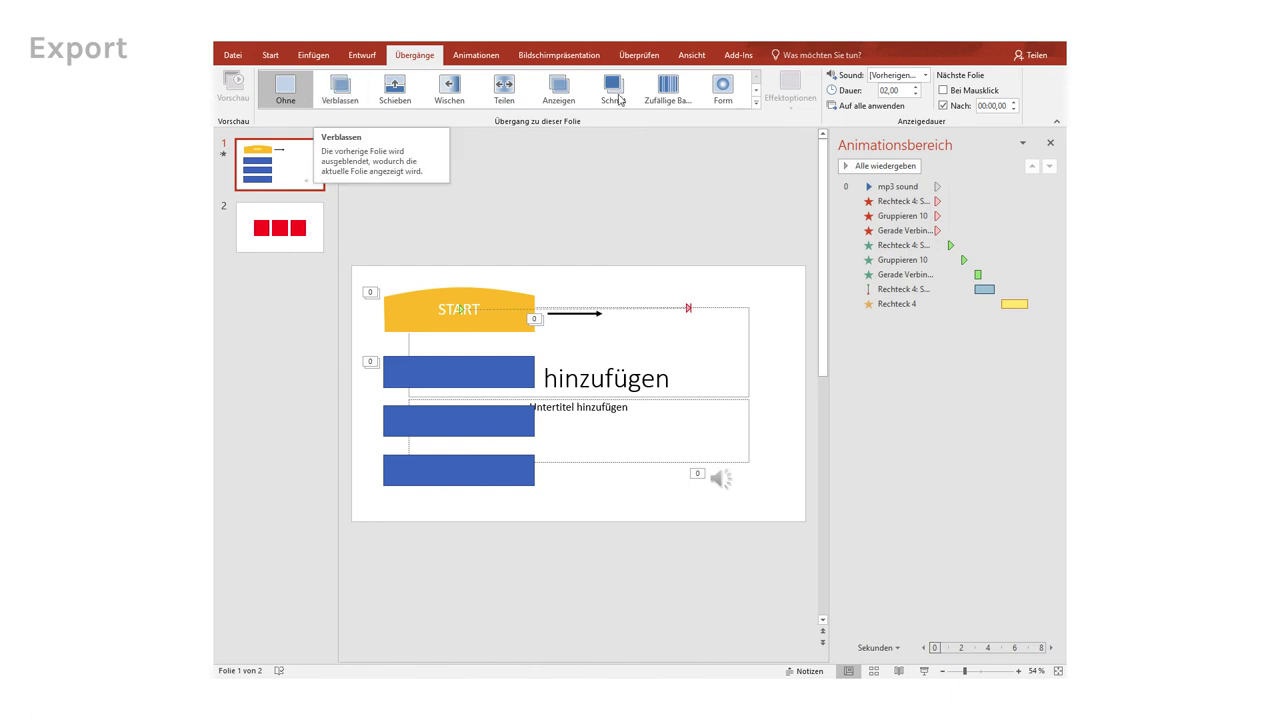
Play the slide show Von Beginn an through to the red-squares slide, then end it
left_click(573, 56)
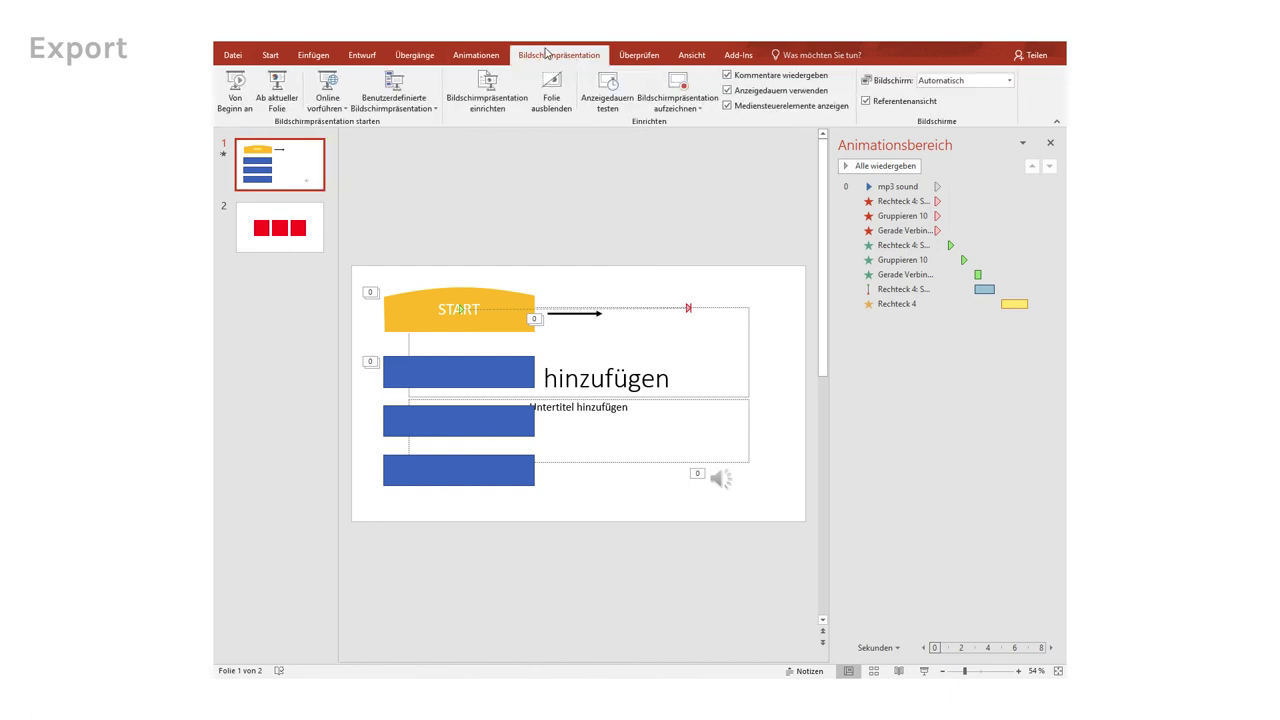
left_click(235, 96)
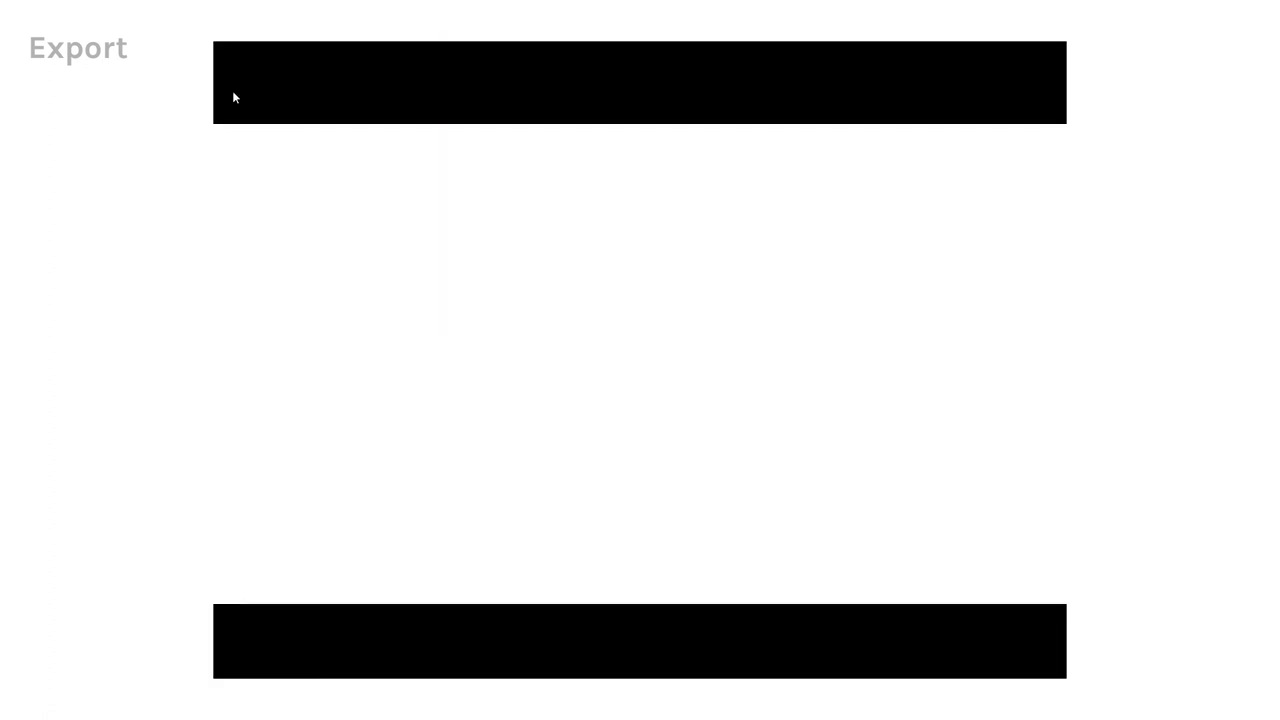
key("Right")
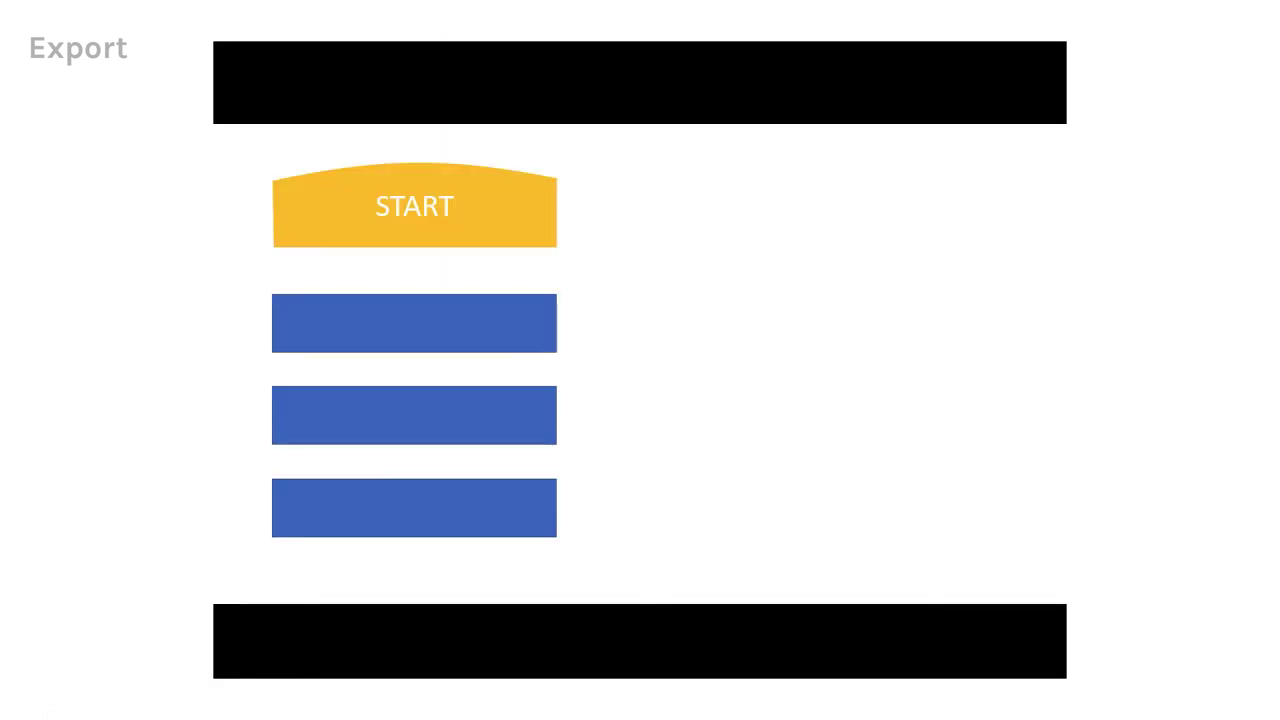
key("Right")
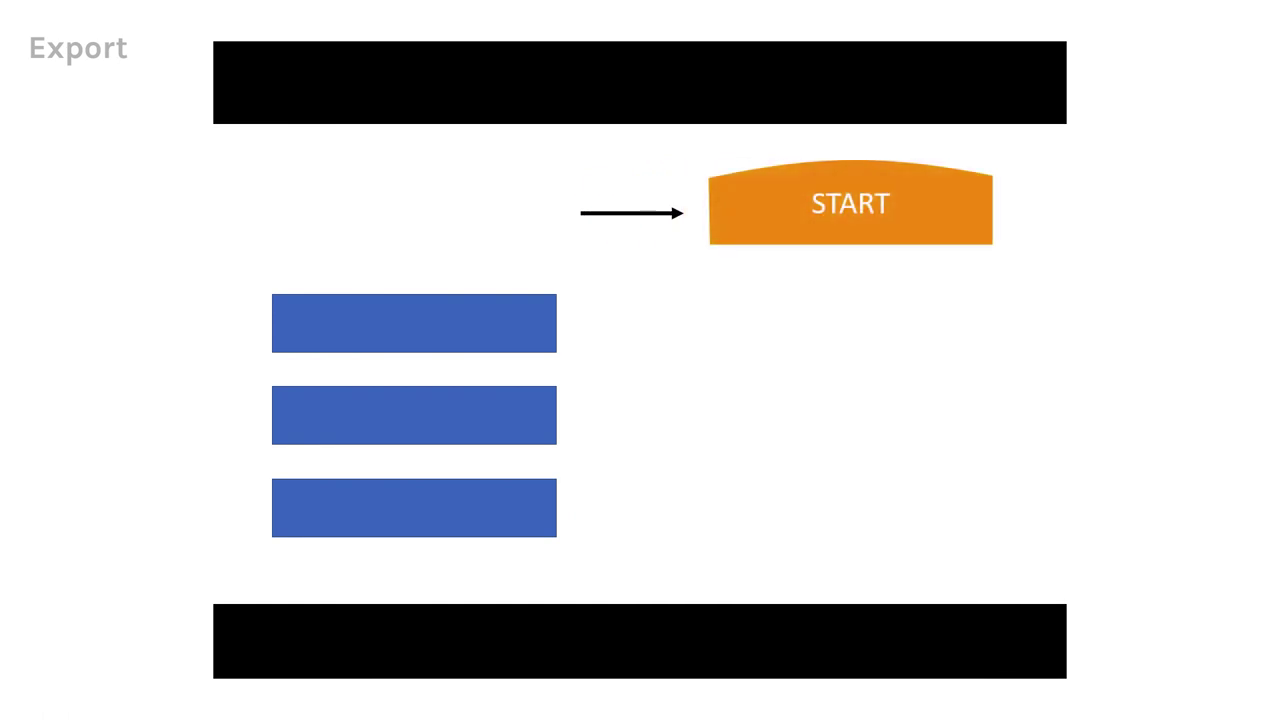
key("Right")
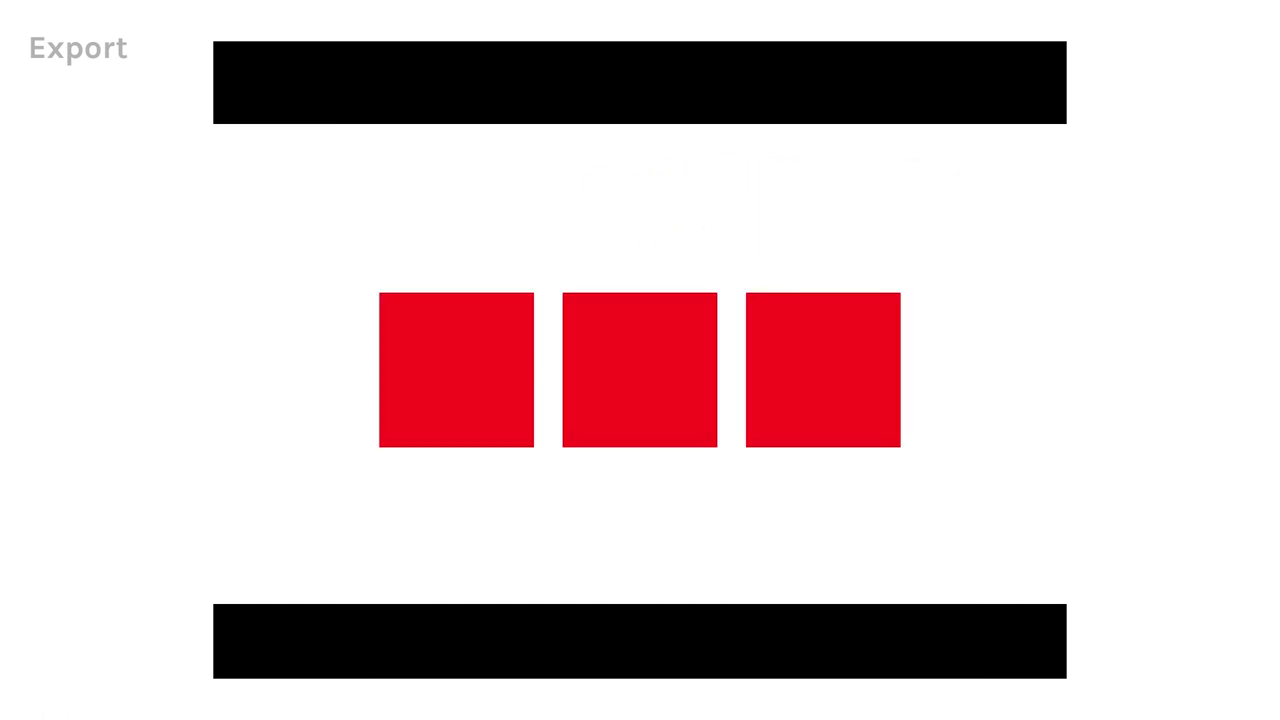
key("Escape")
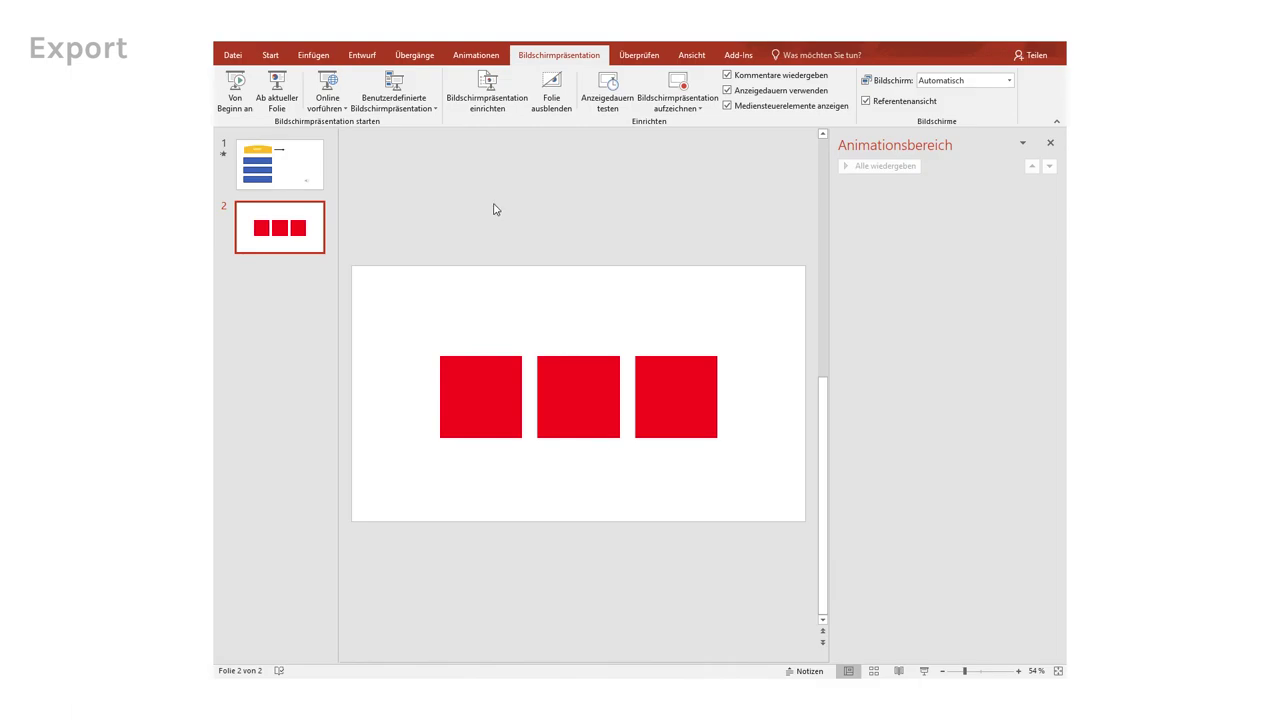
Create a Full HD (1080p) video of the presentation via Datei > Exportieren > Video erstellen
left_click(233, 55)
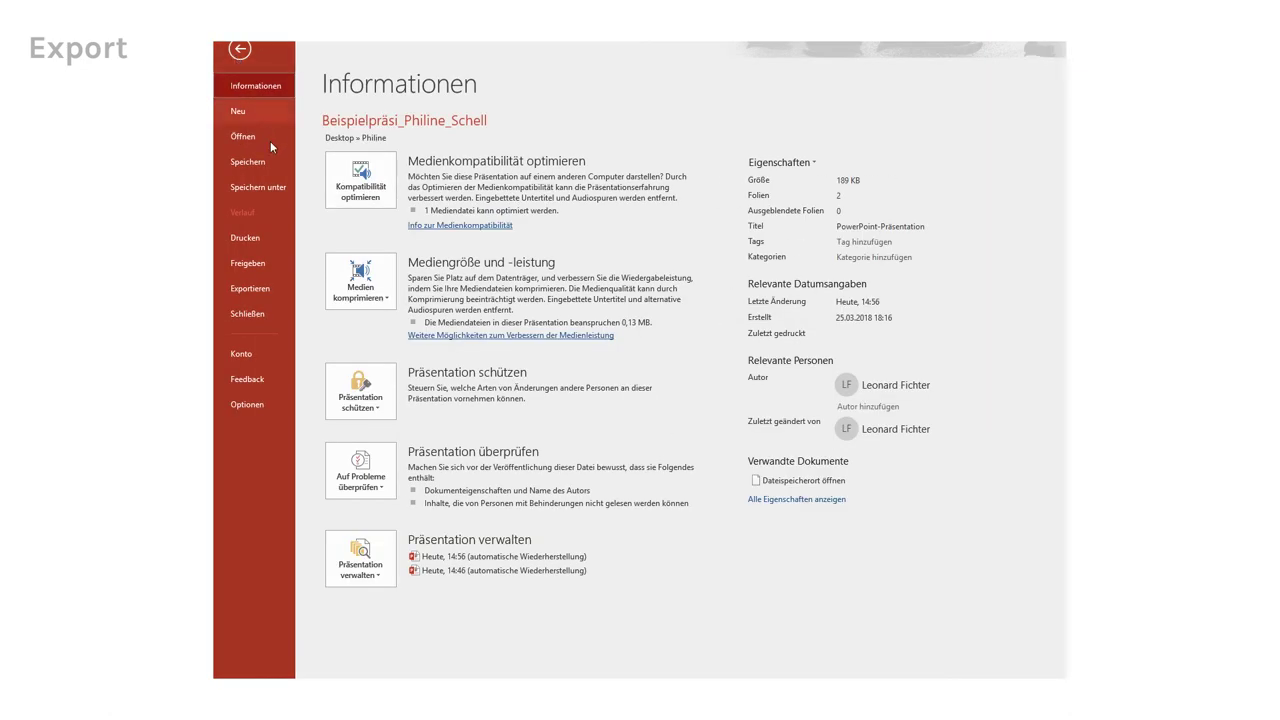
left_click(252, 289)
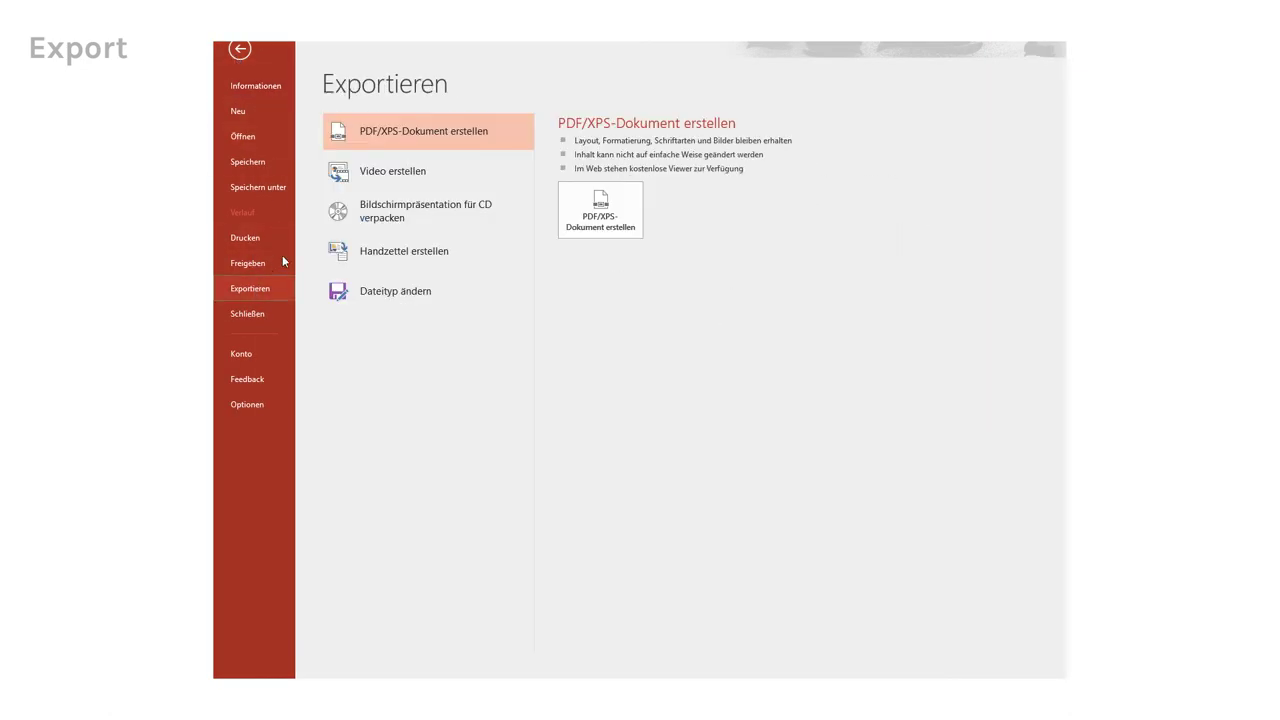
left_click(403, 174)
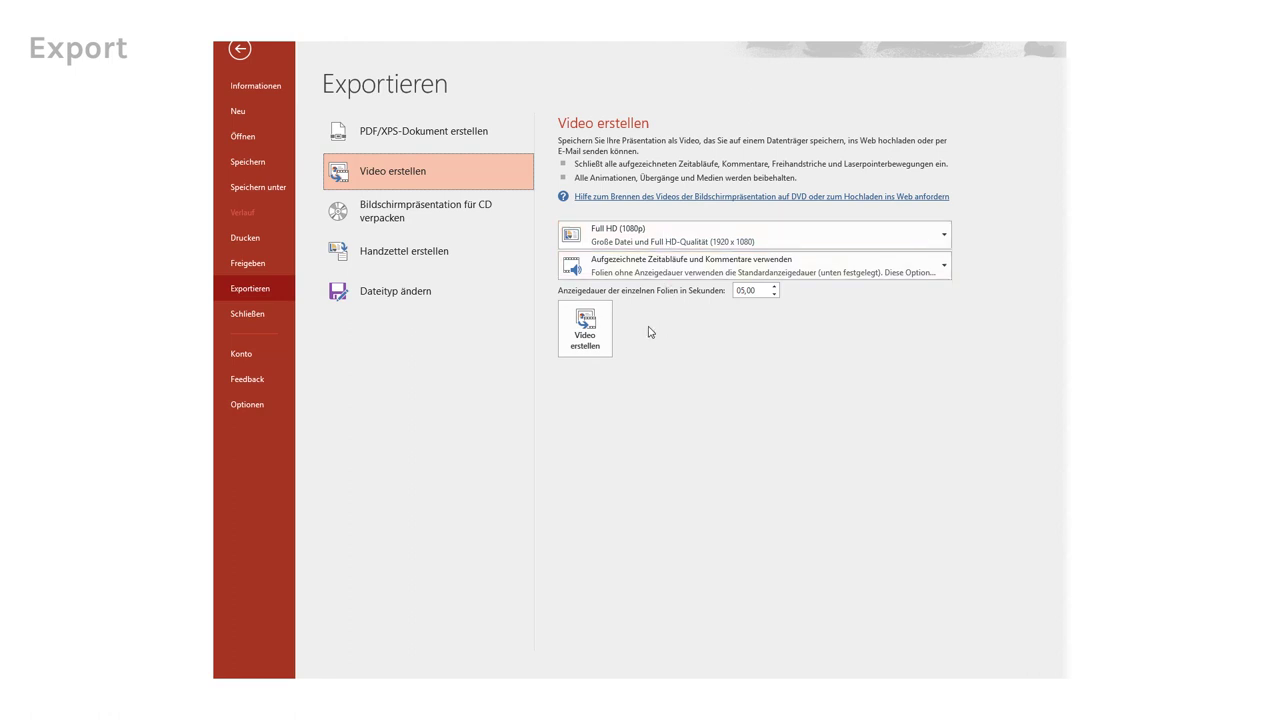
left_click(585, 328)
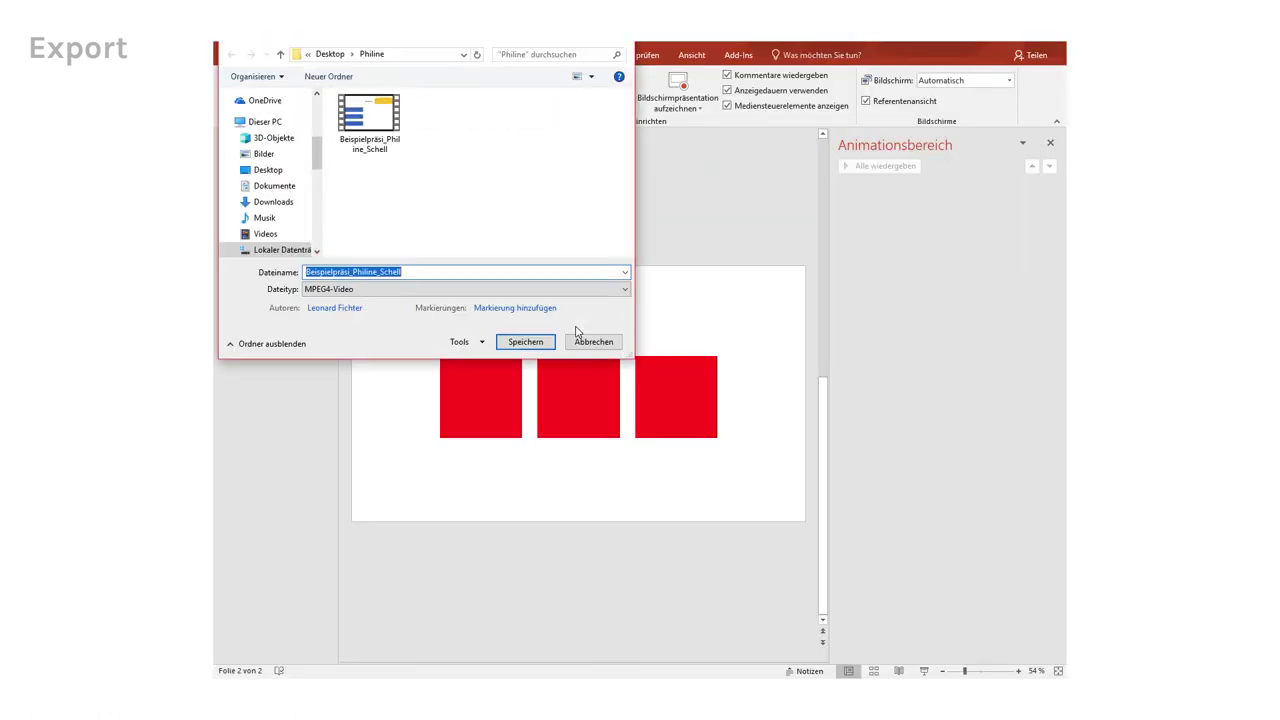